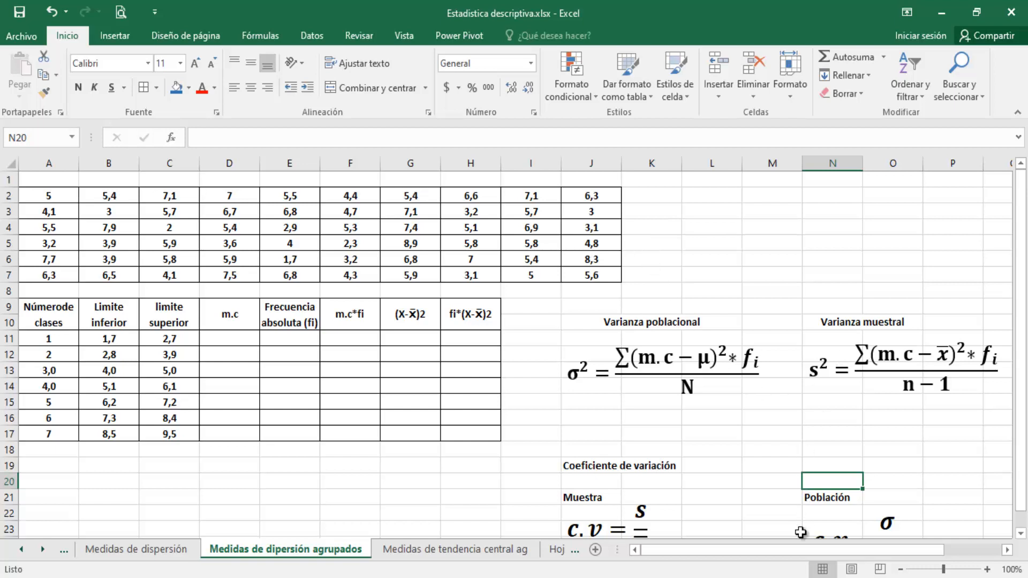
# Examine the population and sample variance formulas and the coefficient of variation formulas beside the class table
pyautogui.moveTo(799, 548); pyautogui.dragTo(813, 549)
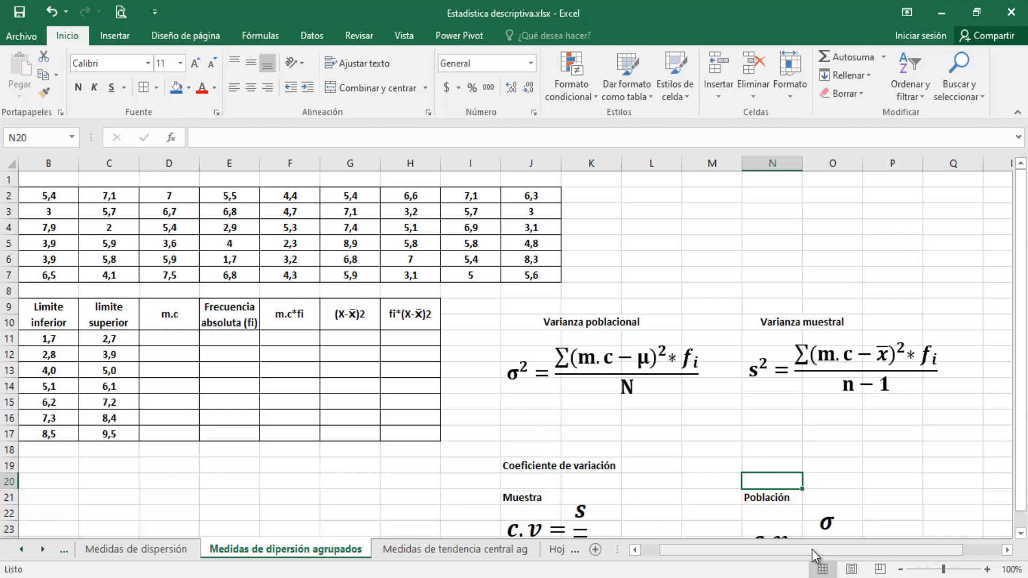
pyautogui.moveTo(811, 549); pyautogui.dragTo(791, 551)
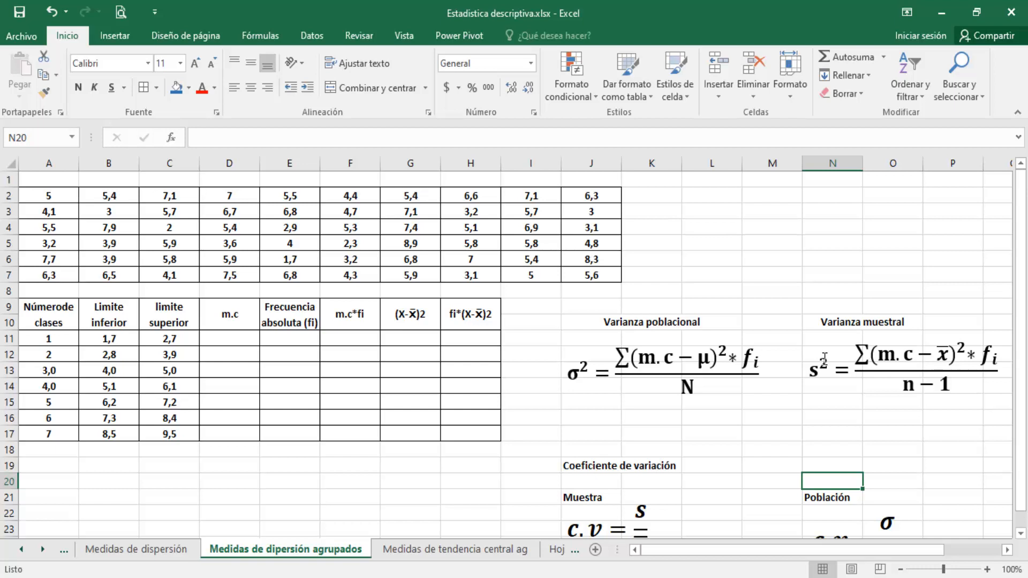
pyautogui.moveTo(1025, 375); pyautogui.dragTo(1026, 385)
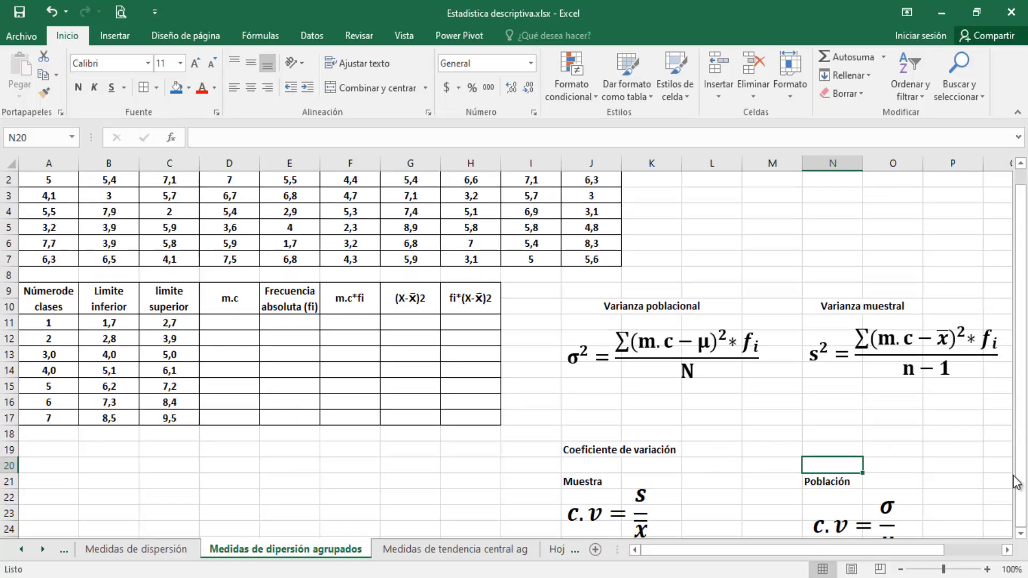
pyautogui.press('Down')
pyautogui.press('Down')
pyautogui.press('Down')
pyautogui.press('Down')
pyautogui.press('Down')
pyautogui.press('Down')
pyautogui.press('Down')
pyautogui.press('Down')
pyautogui.press('Down')
pyautogui.press('Down')
pyautogui.press('Down')
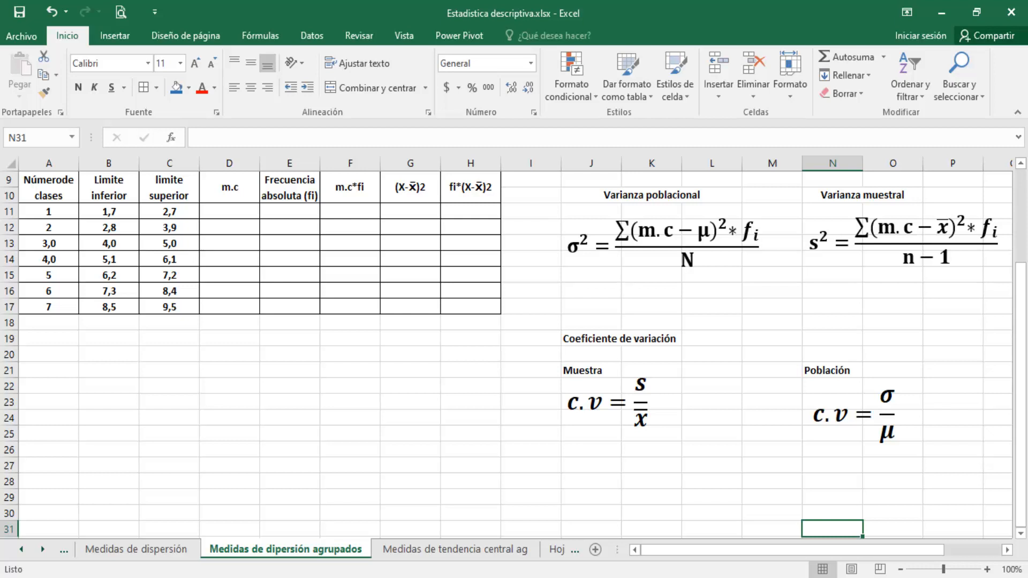
pyautogui.moveTo(1023, 382); pyautogui.dragTo(1021, 294)
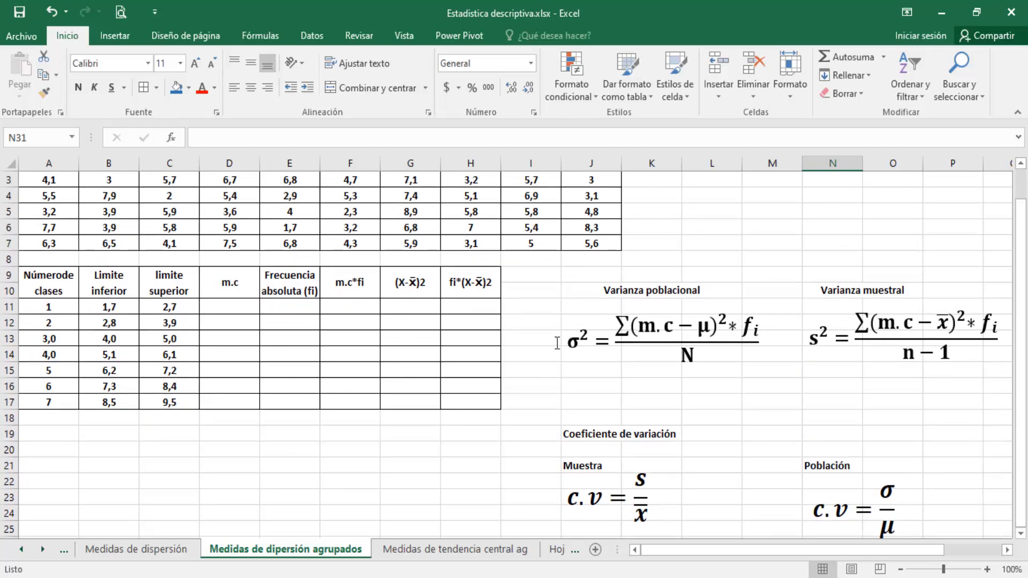
# Calculate the first class midpoint in D11 with +(C11+B11)/2 and fill the formula down to D17
pyautogui.click(225, 306)
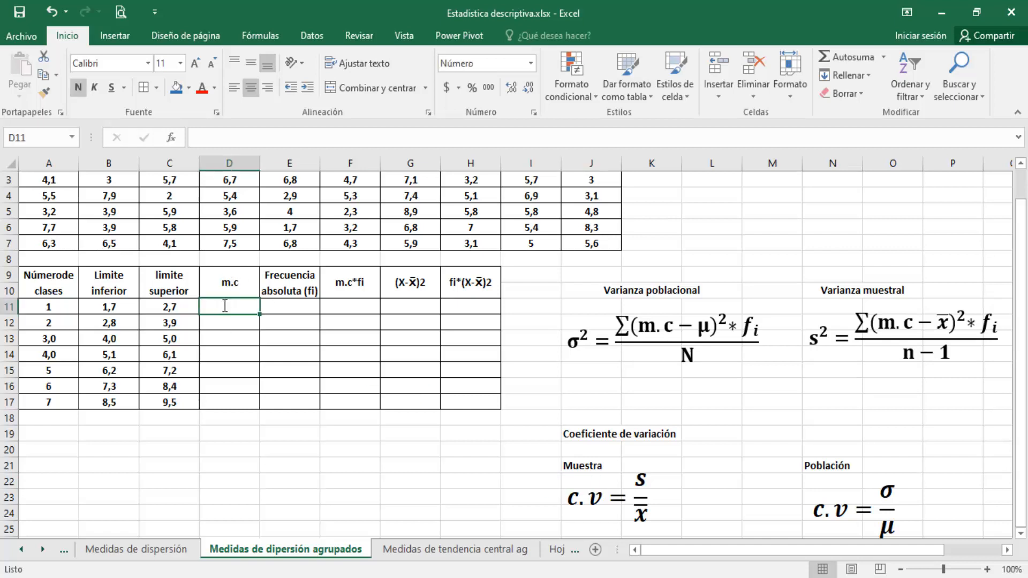
pyautogui.write('+(')
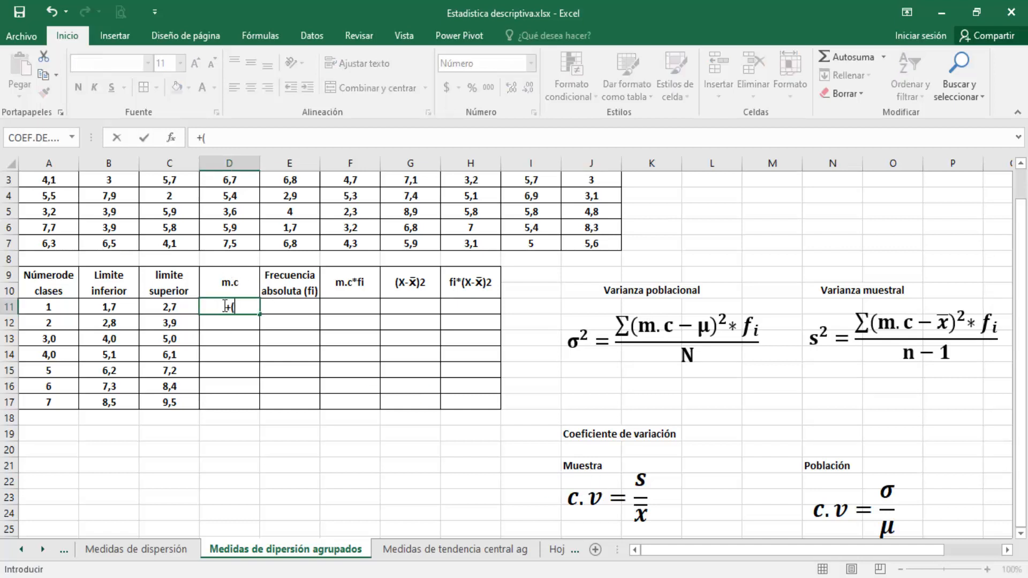
pyautogui.click(169, 307)
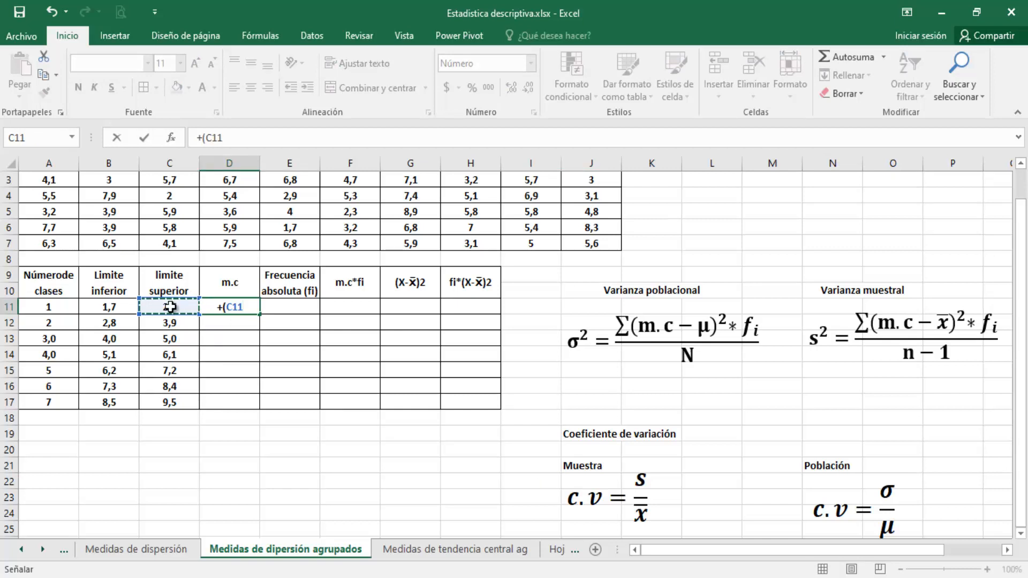
pyautogui.write('+')
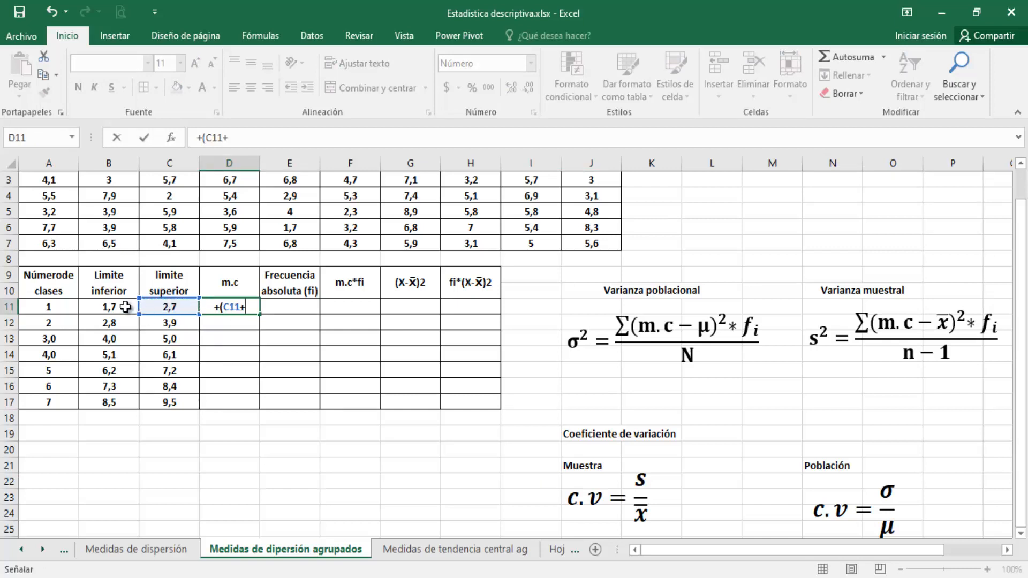
pyautogui.click(125, 307)
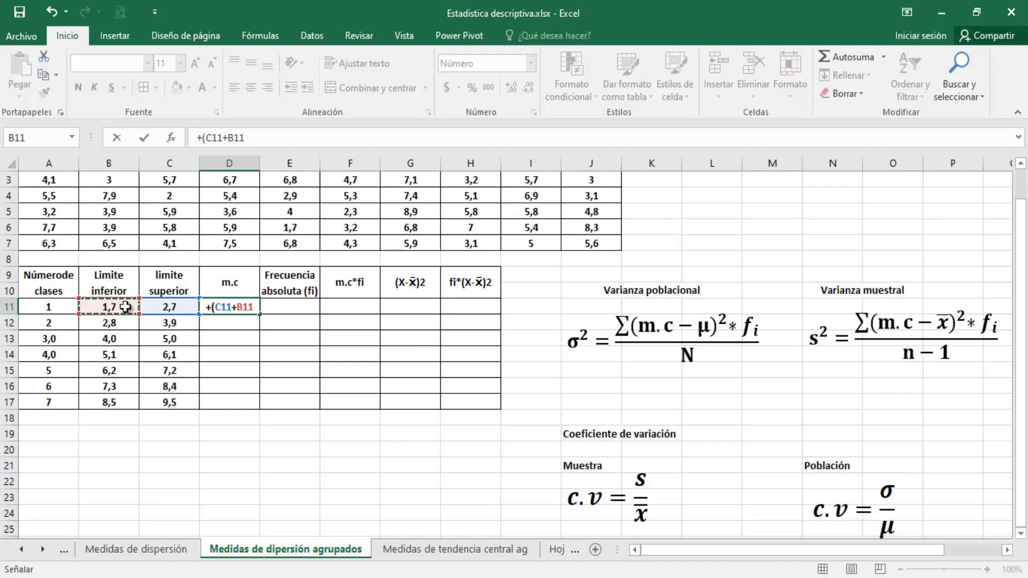
pyautogui.write(')')
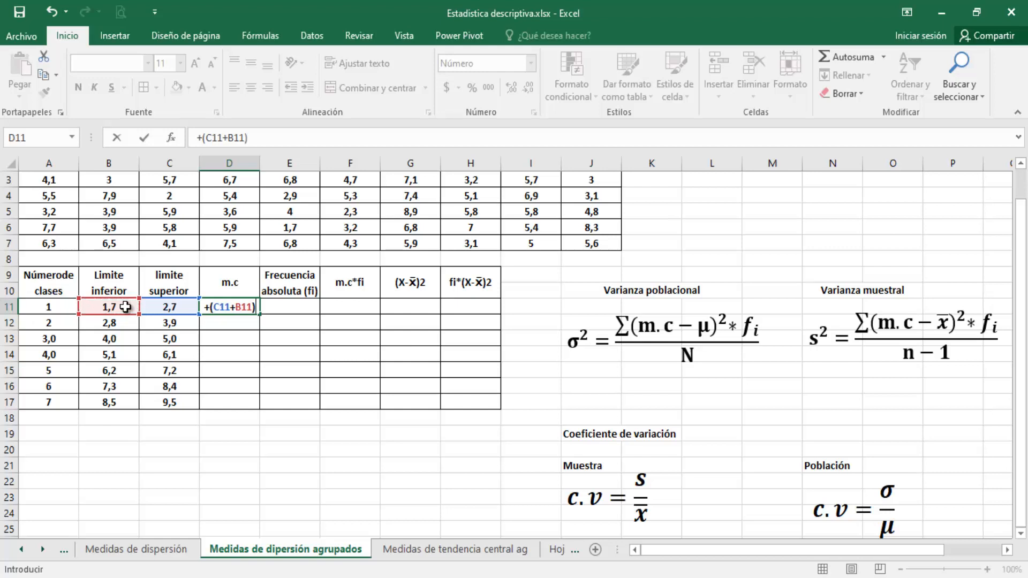
pyautogui.write('/2')
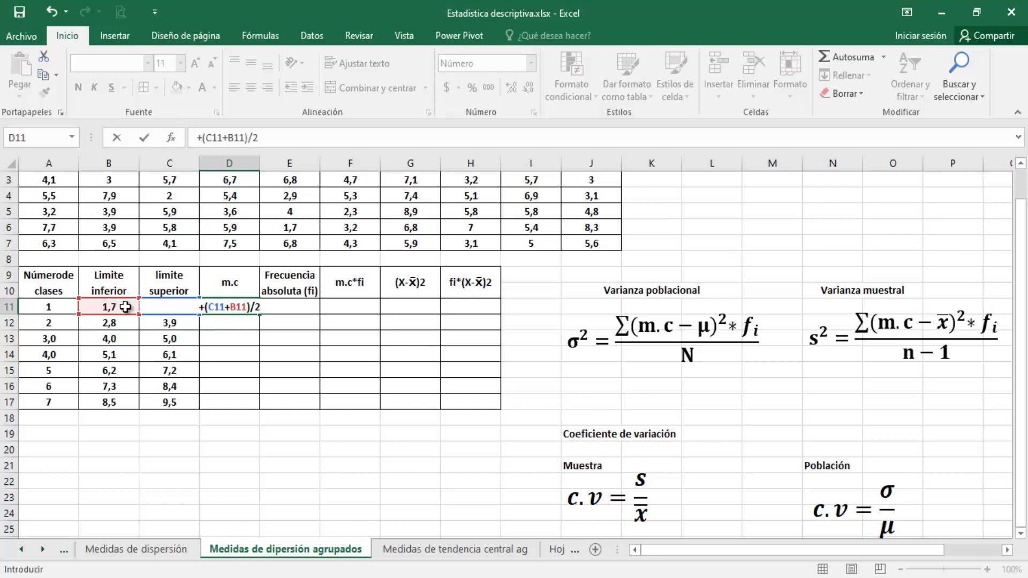
pyautogui.press('Return')
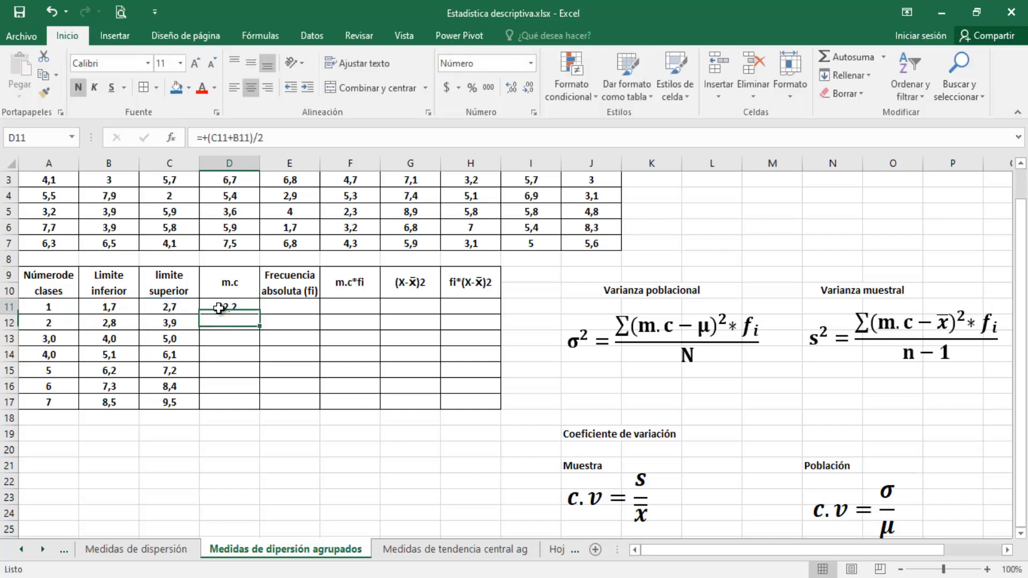
pyautogui.click(220, 308)
pyautogui.moveTo(259, 315); pyautogui.dragTo(258, 410)
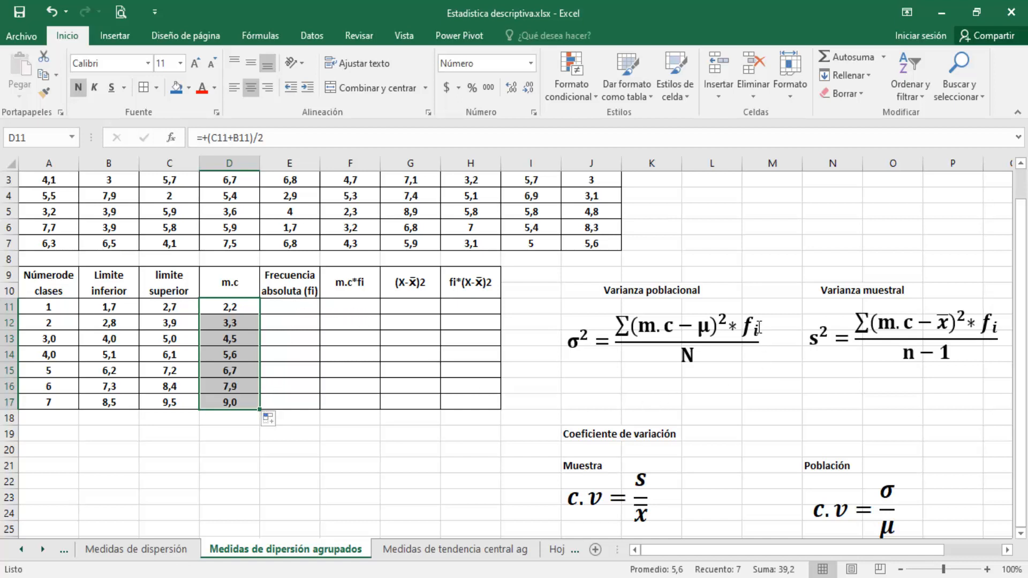
# Fill E11:E17 with the array formula +FRECUENCIA(A2:J7;C11:C17) and show the frequencies without decimals
pyautogui.click(284, 305)
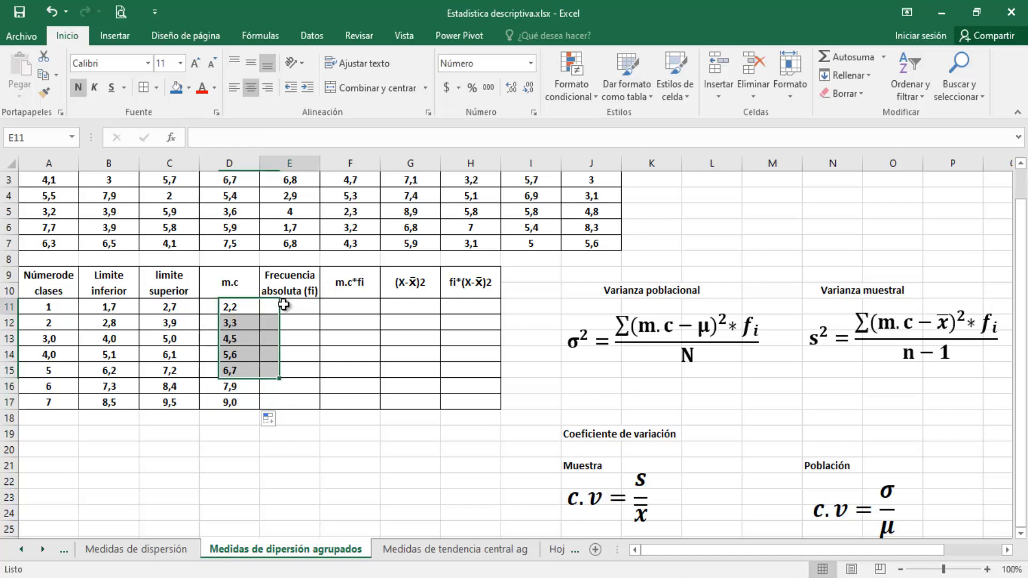
pyautogui.write('+')
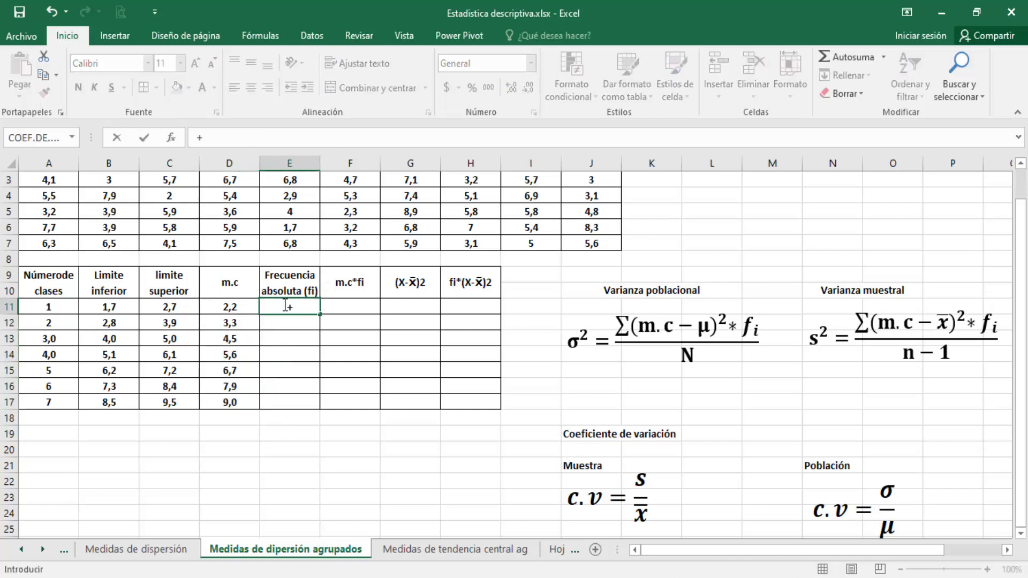
pyautogui.press('Escape')
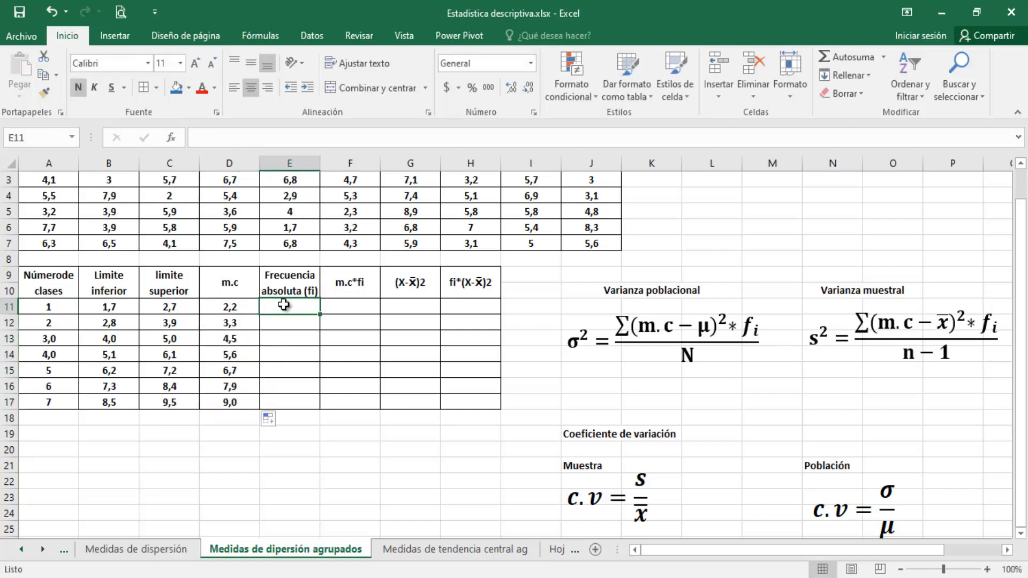
pyautogui.hotkey('shift', 'Down')
pyautogui.hotkey('shift', 'Down')
pyautogui.hotkey('shift', 'Down')
pyautogui.hotkey('shift', 'Down')
pyautogui.hotkey('shift', 'Down')
pyautogui.hotkey('shift', 'Down')
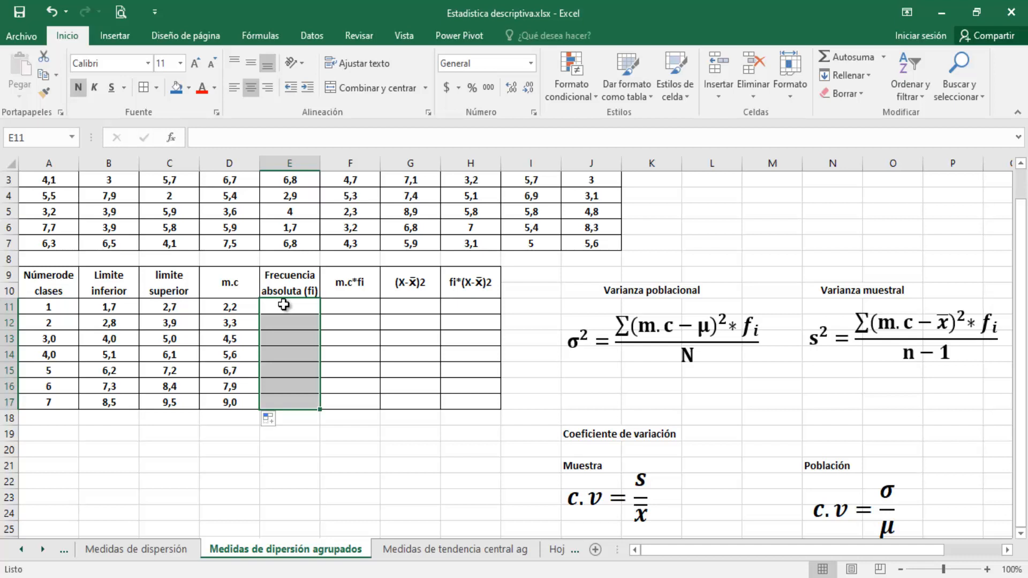
pyautogui.write('+')
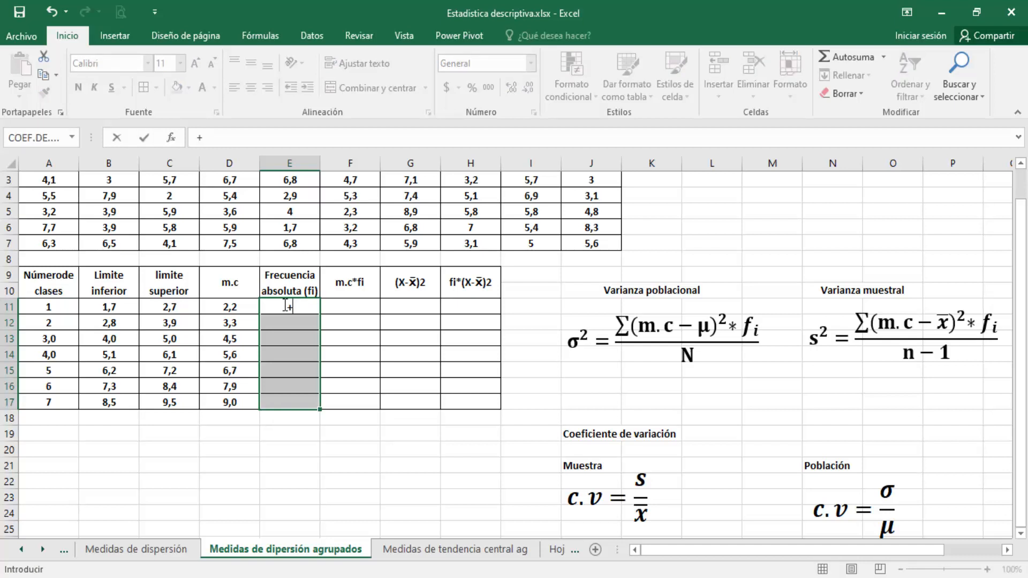
pyautogui.write('fre')
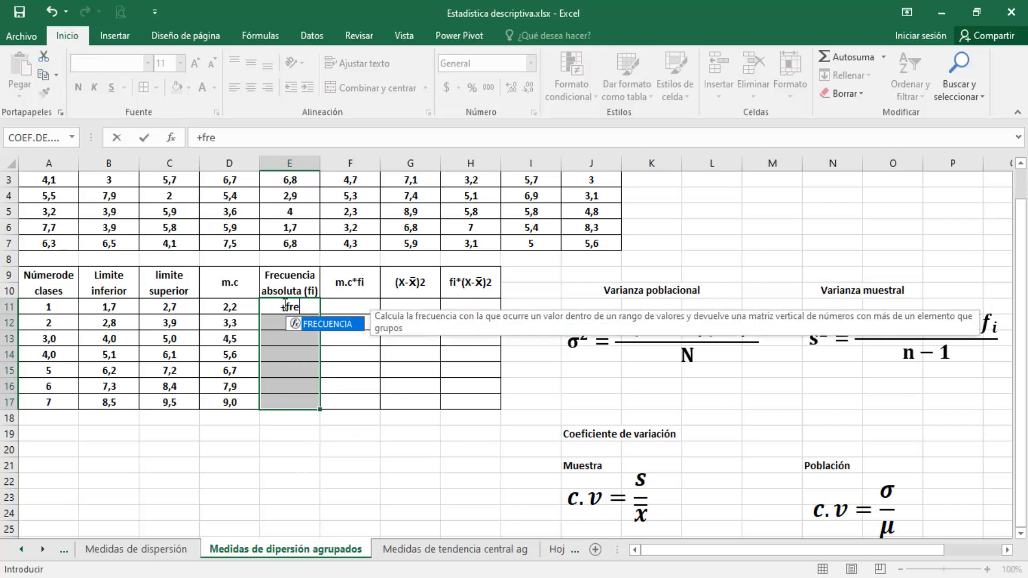
pyautogui.press('Tab')
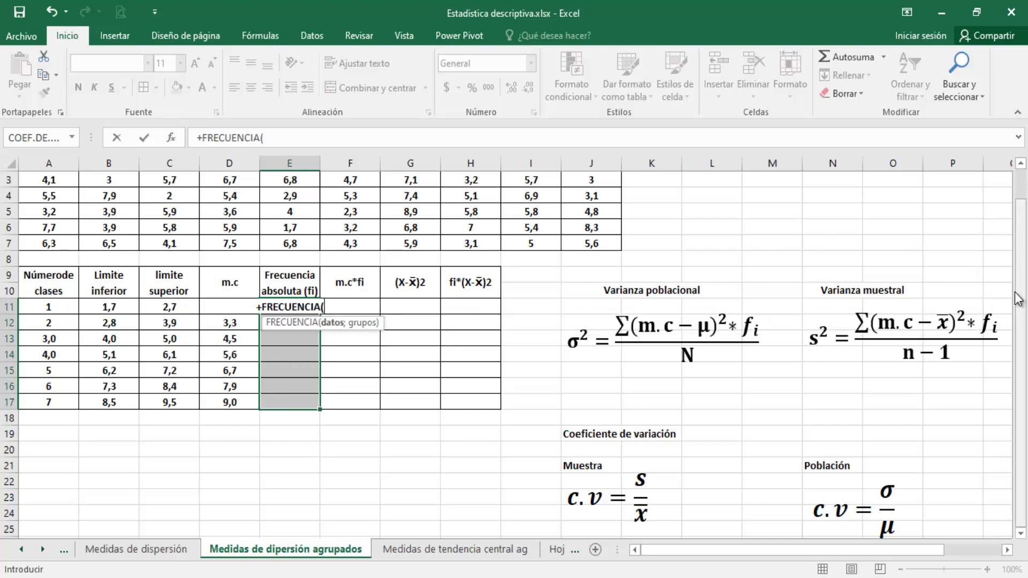
pyautogui.moveTo(1016, 298); pyautogui.dragTo(1017, 267)
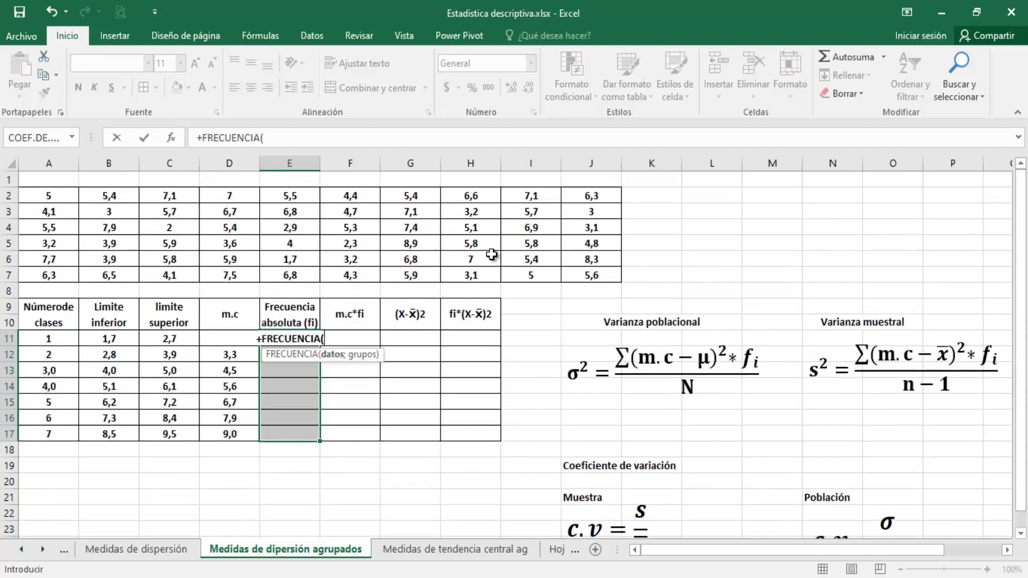
pyautogui.moveTo(46, 198); pyautogui.dragTo(575, 278)
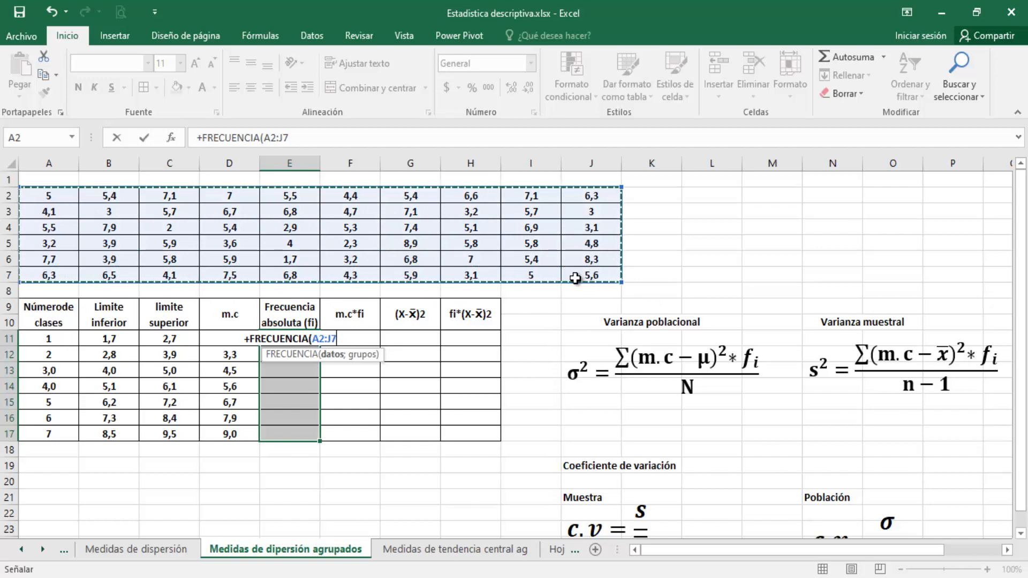
pyautogui.write(';')
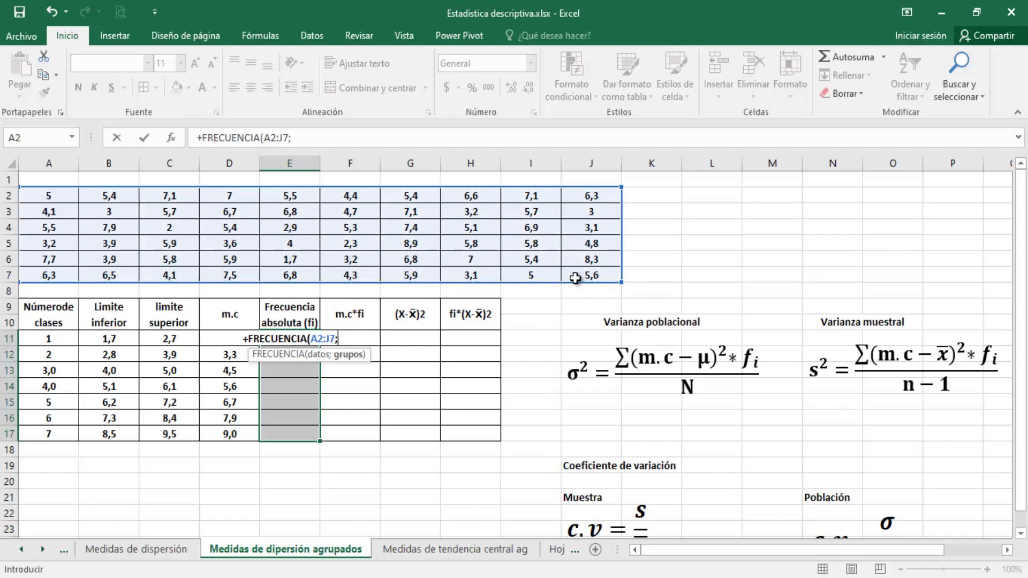
pyautogui.moveTo(179, 338); pyautogui.dragTo(176, 433)
pyautogui.write(')')
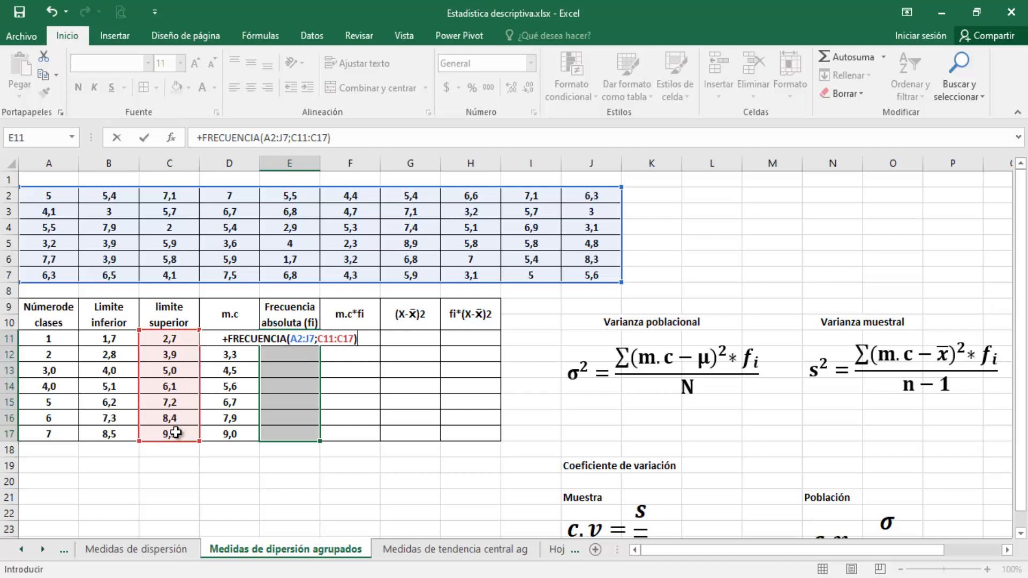
pyautogui.hotkey('ctrl', 'shift', 'Return')
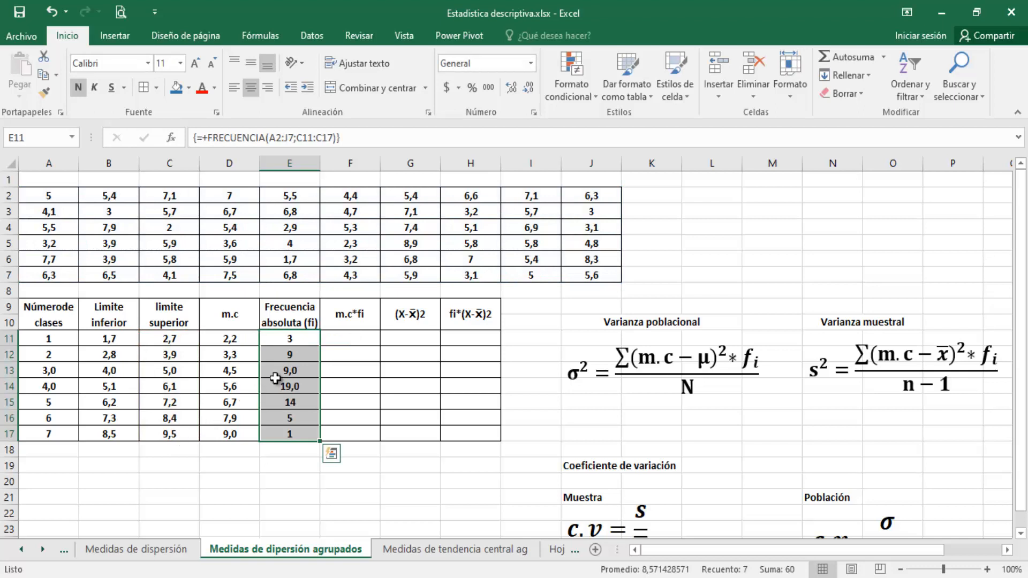
pyautogui.click(527, 88)
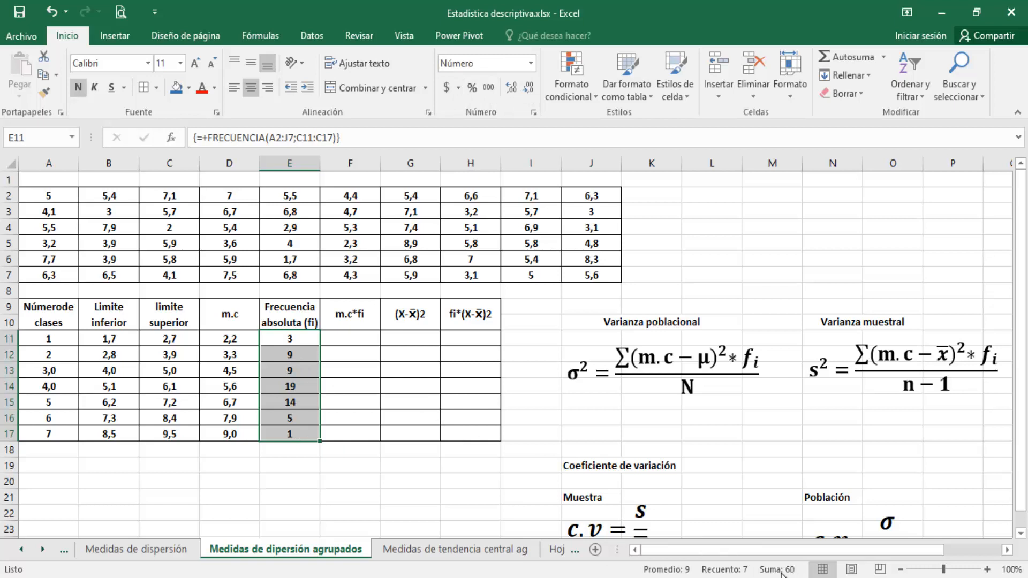
# Count the data values in cell B19 with +CONTAR(A2:J7)
pyautogui.click(305, 481)
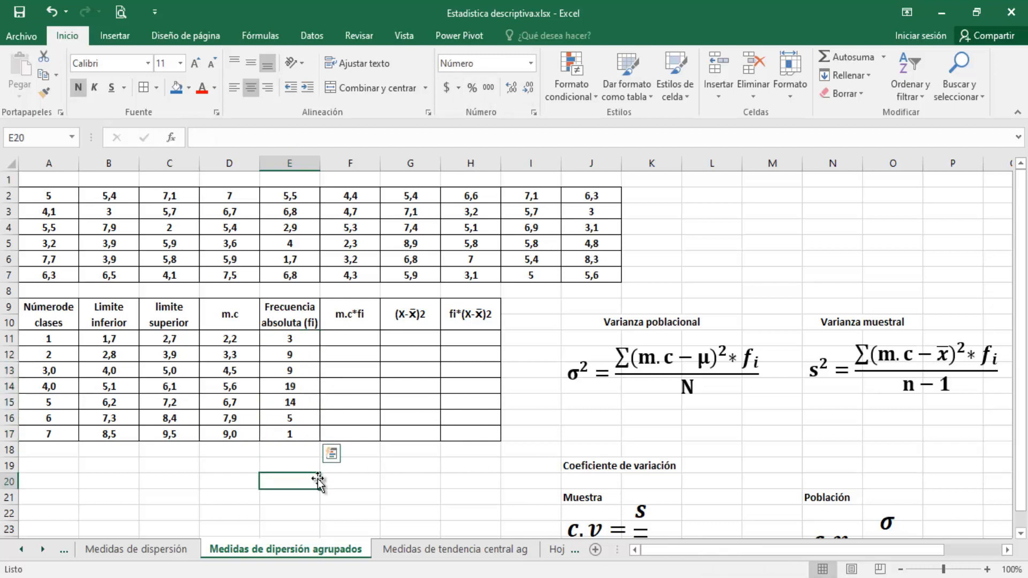
pyautogui.click(143, 481)
pyautogui.click(111, 465)
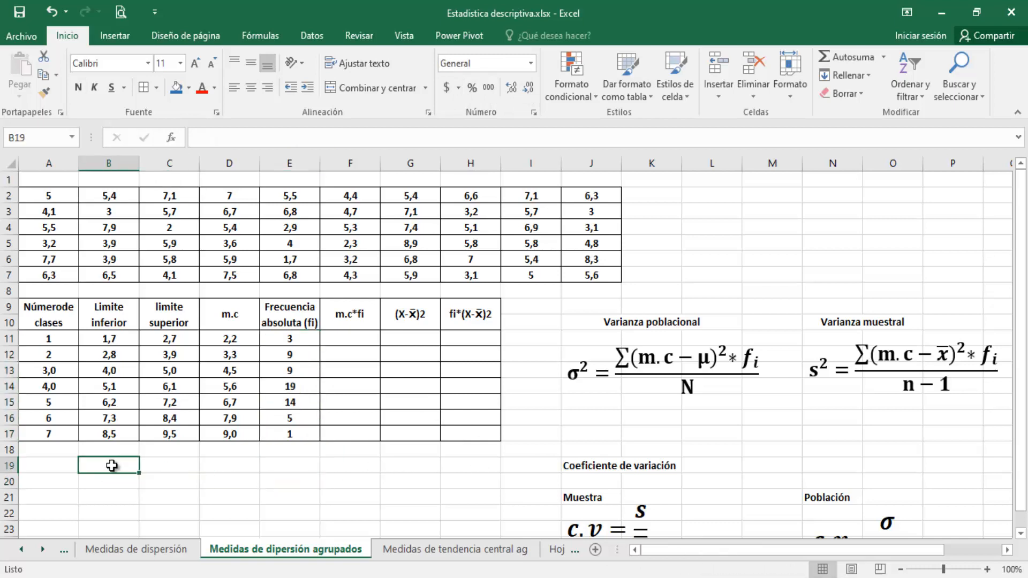
pyautogui.write('+')
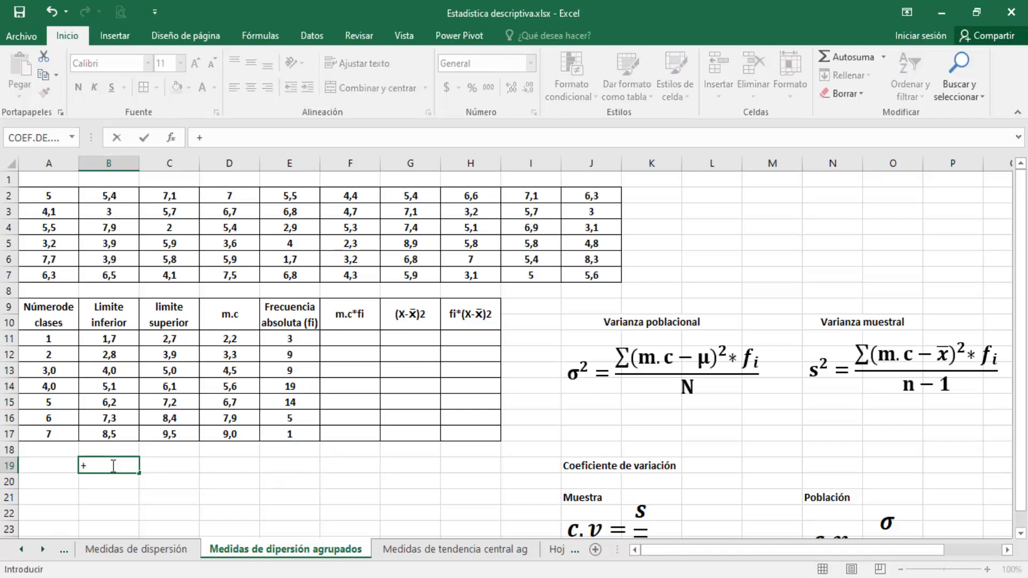
pyautogui.write('contar(')
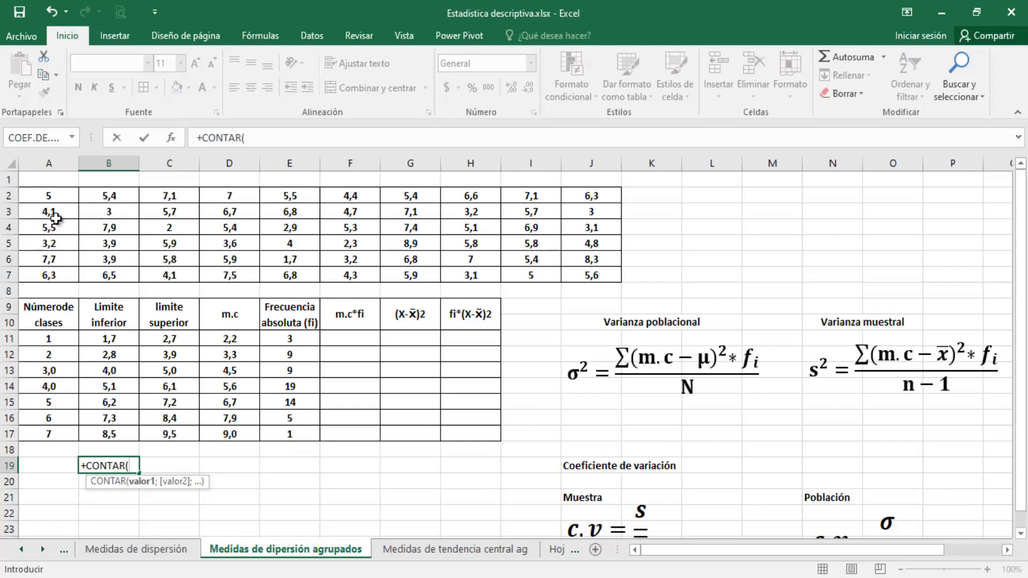
pyautogui.moveTo(49, 196); pyautogui.dragTo(586, 277)
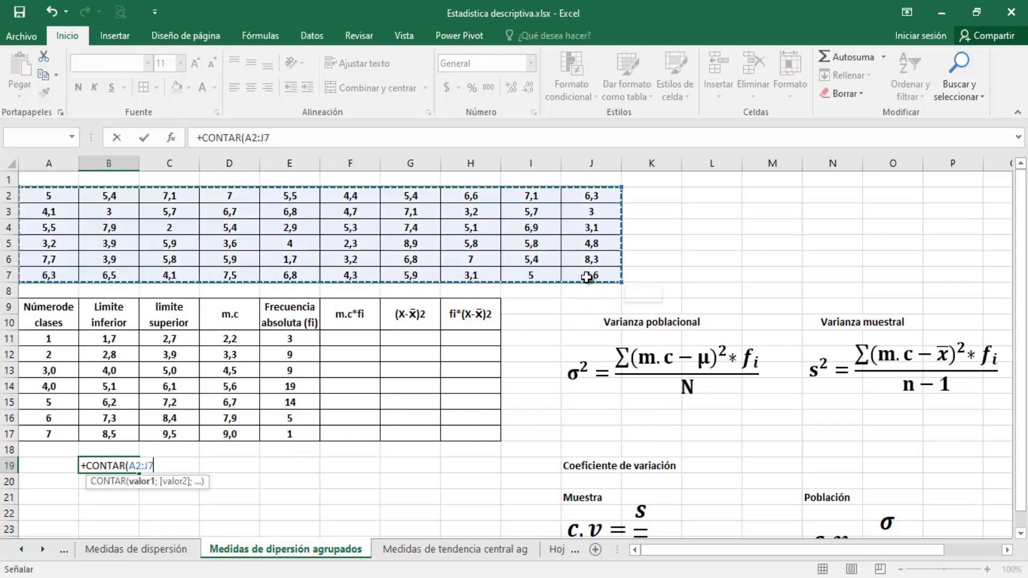
pyautogui.press('Return')
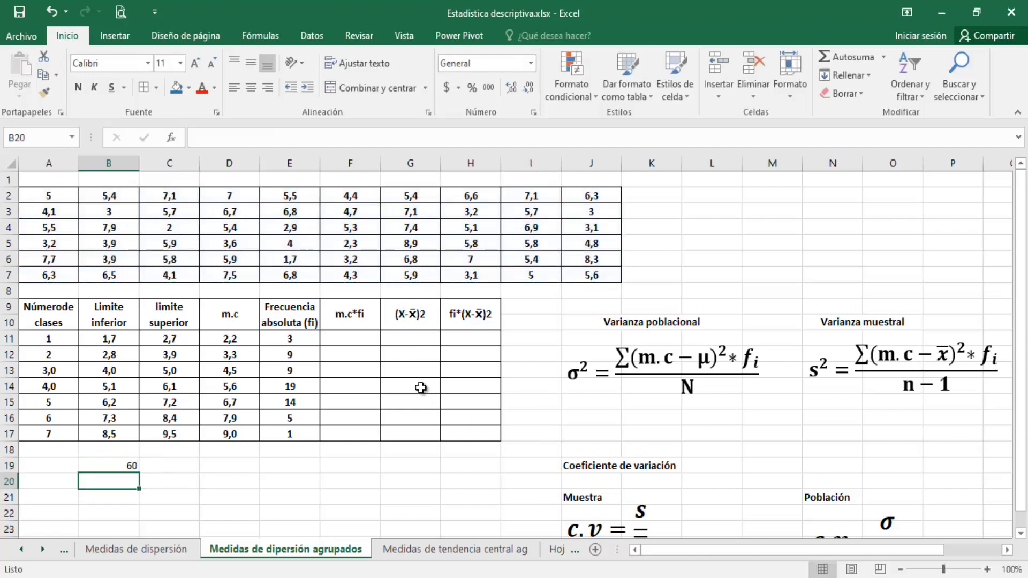
pyautogui.click(362, 329)
pyautogui.click(354, 336)
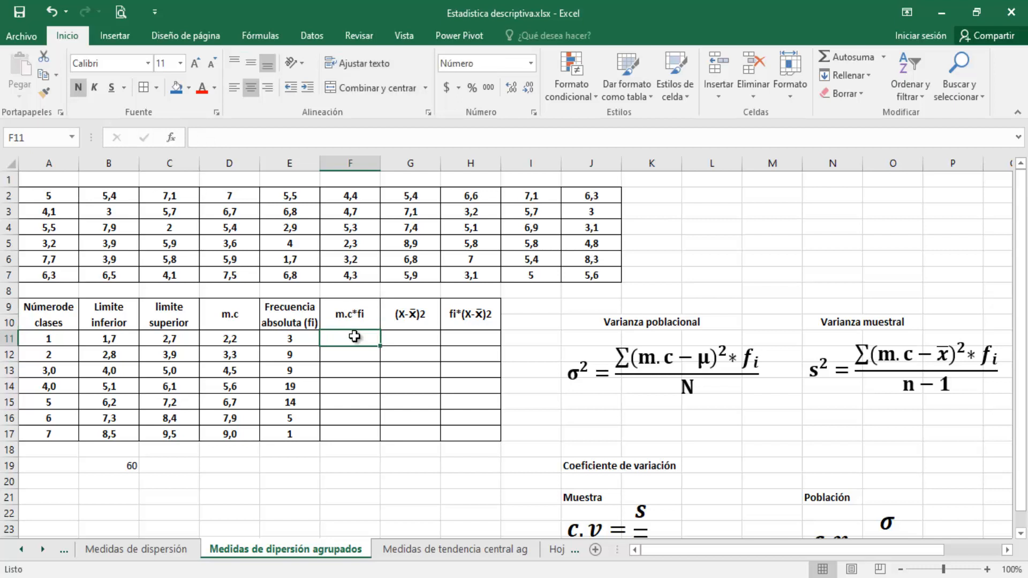
pyautogui.click(337, 312)
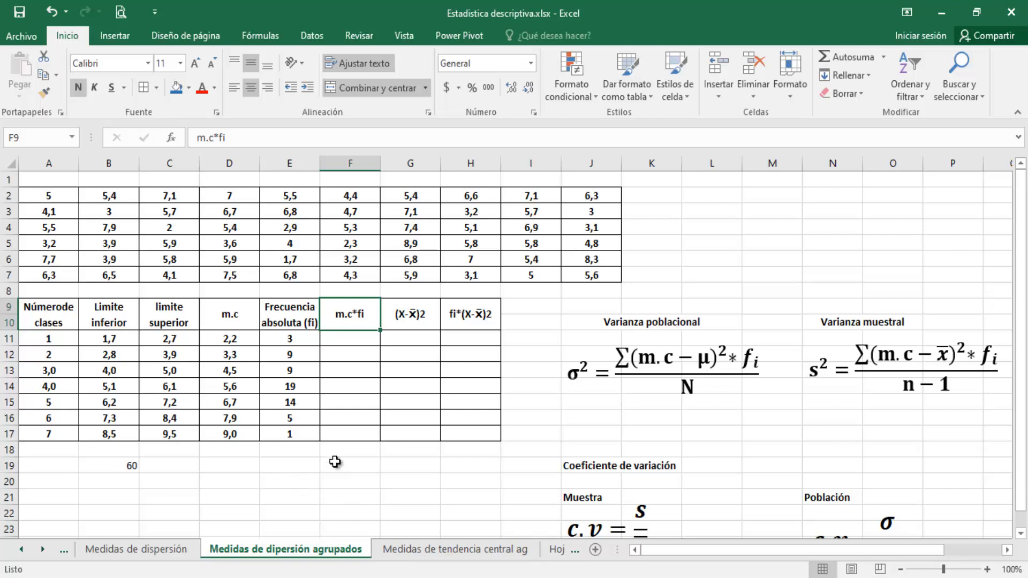
# Copy the Media formula from sheet "Medidas de tendencia central ag" into "Medidas de dipersión agrupados" and place it just below cell B19
pyautogui.click(269, 469)
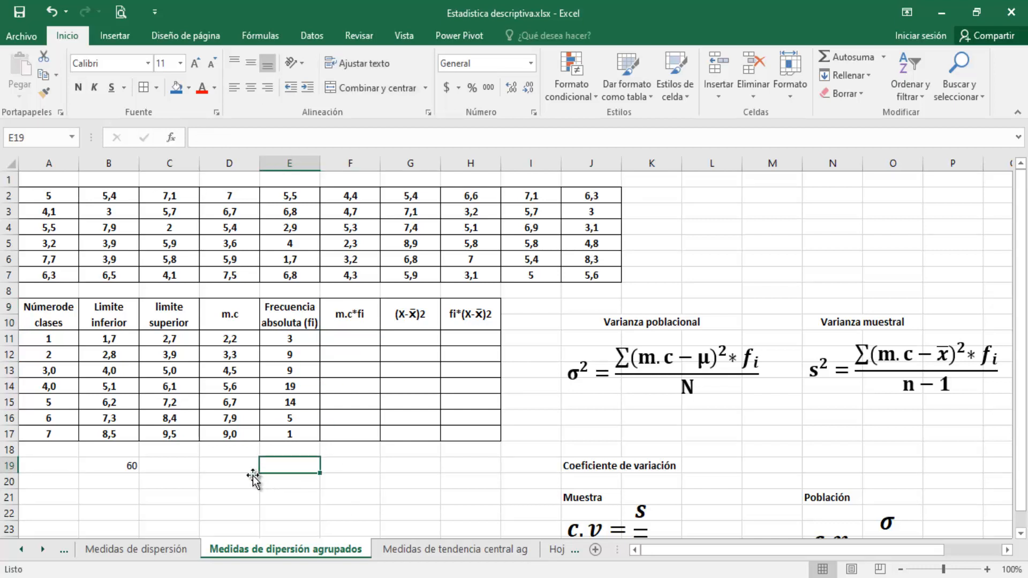
pyautogui.click(401, 550)
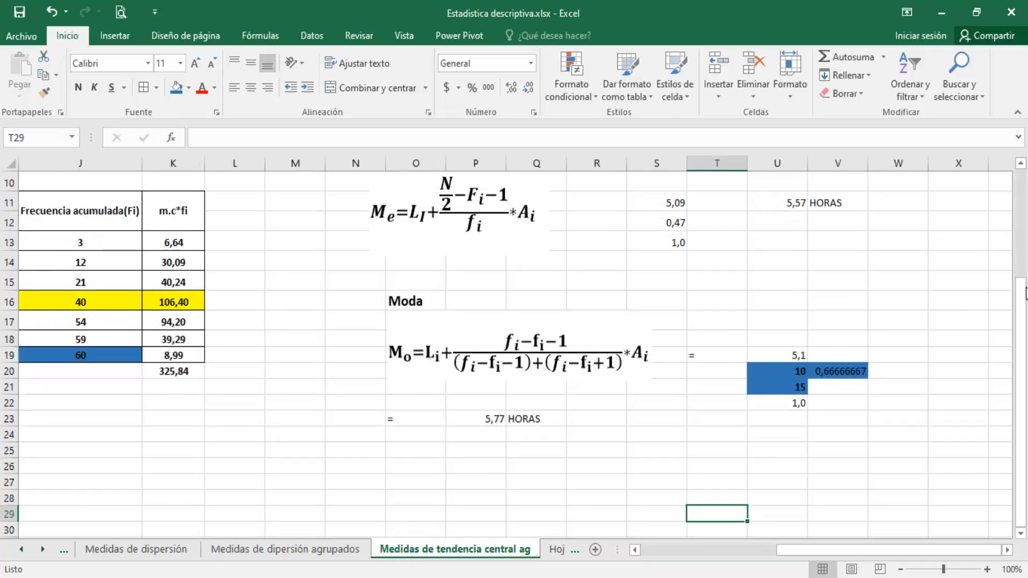
pyautogui.moveTo(1026, 293); pyautogui.dragTo(1025, 287)
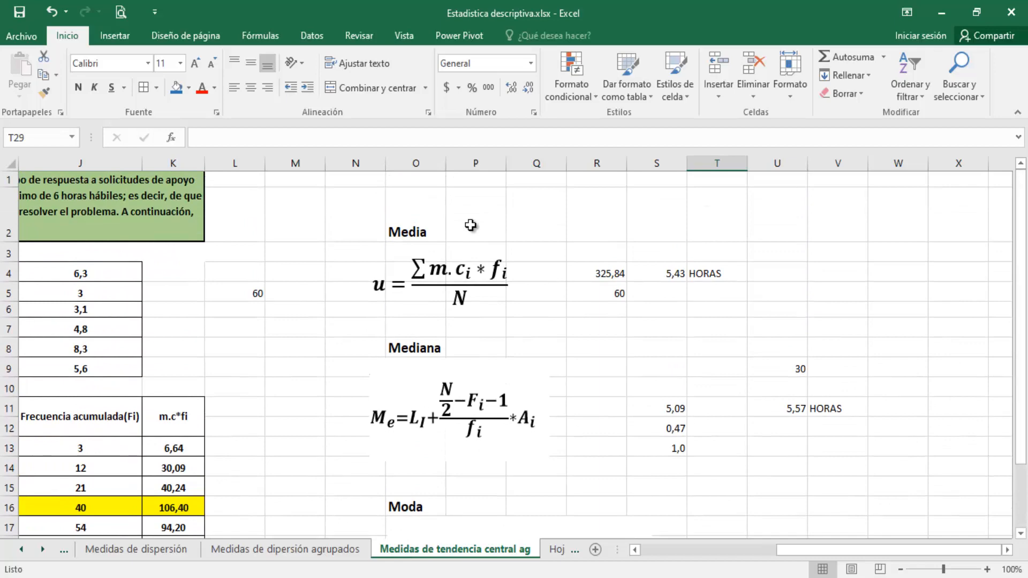
pyautogui.click(466, 254)
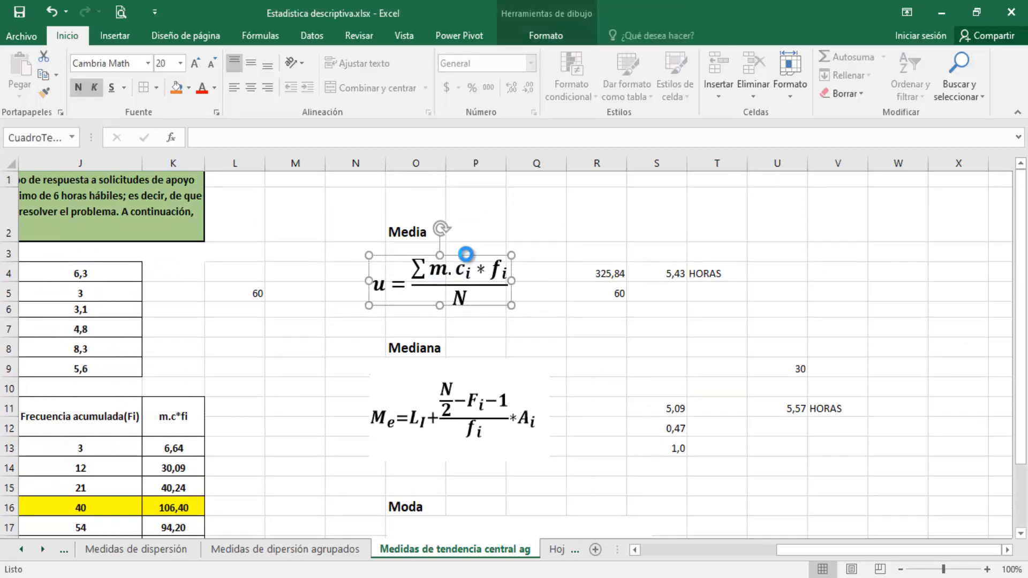
pyautogui.click(308, 550)
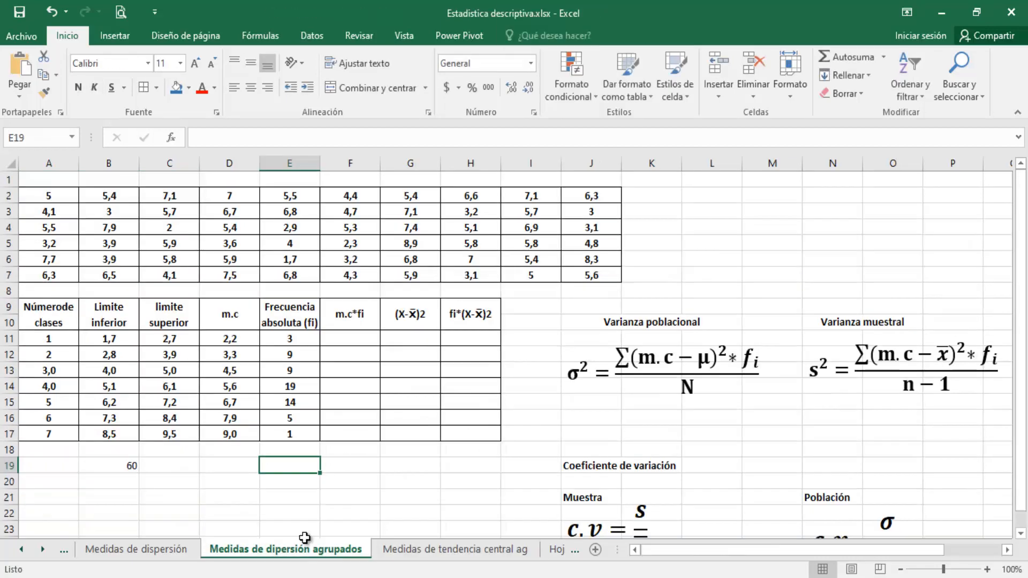
pyautogui.hotkey('ctrl', 'v')
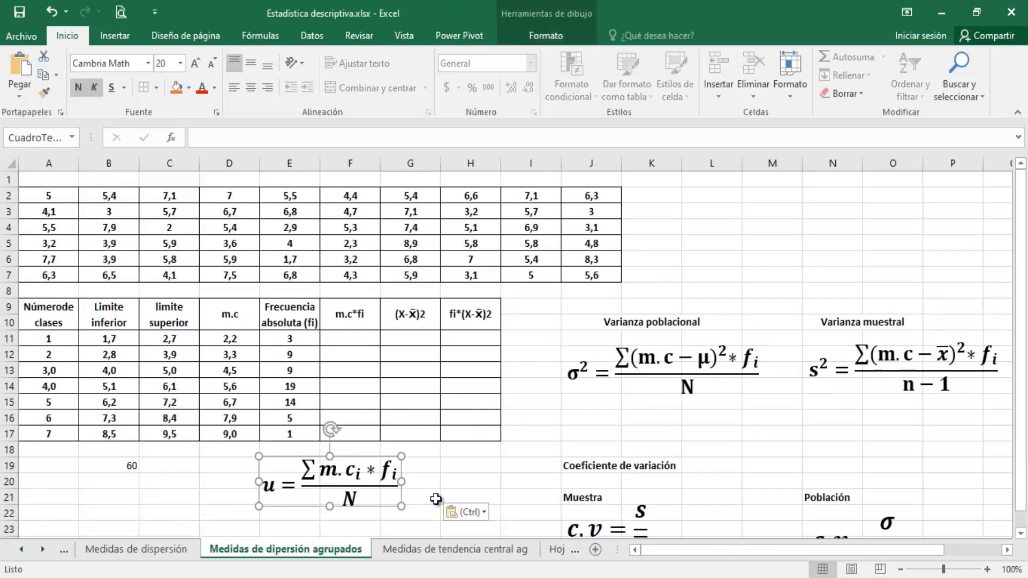
pyautogui.click(435, 499)
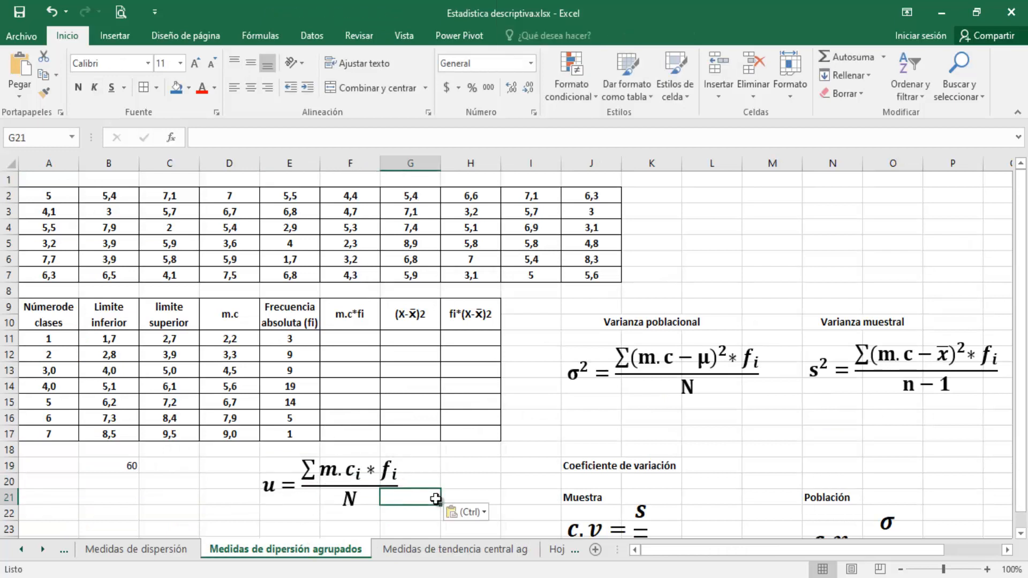
pyautogui.click(262, 501)
pyautogui.moveTo(364, 456); pyautogui.dragTo(229, 474)
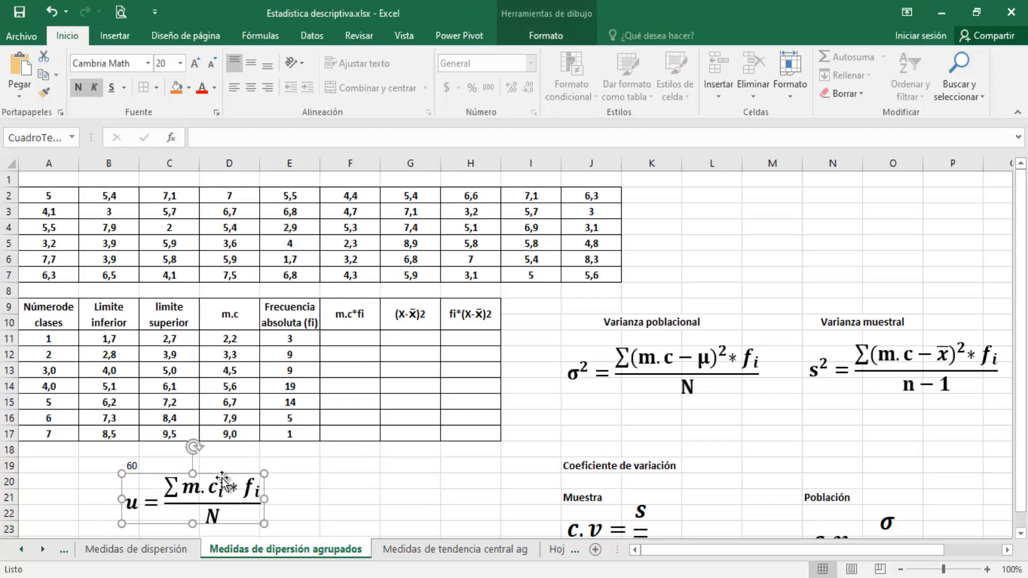
pyautogui.click(140, 500)
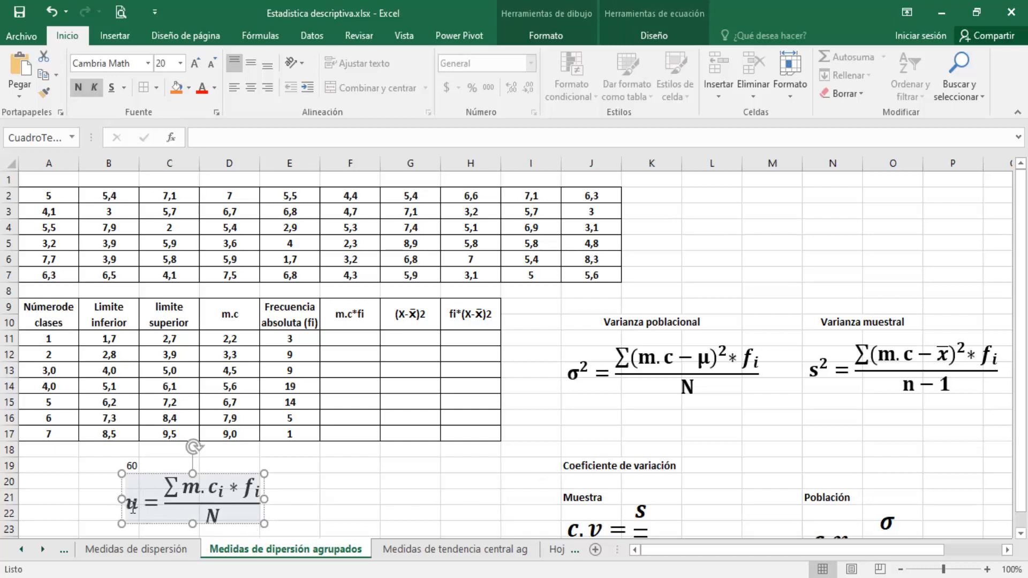
pyautogui.click(290, 485)
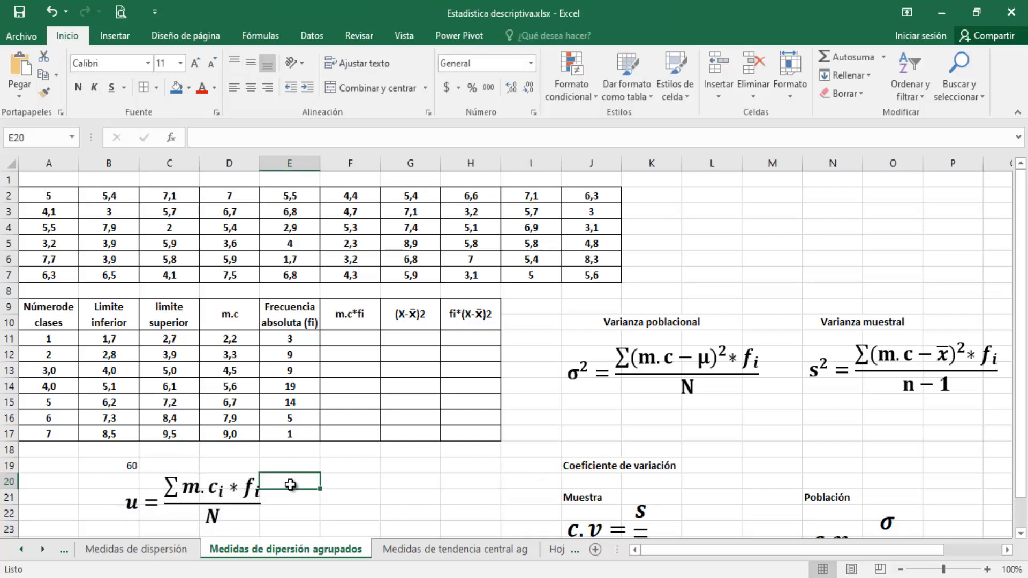
pyautogui.click(232, 477)
pyautogui.press('Escape')
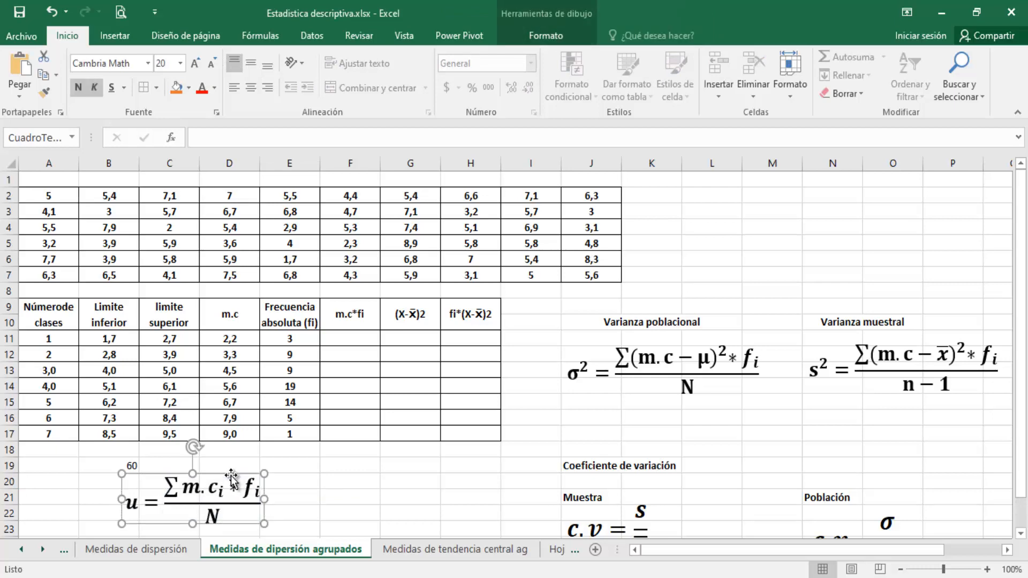
pyautogui.press('Delete')
pyautogui.click(396, 554)
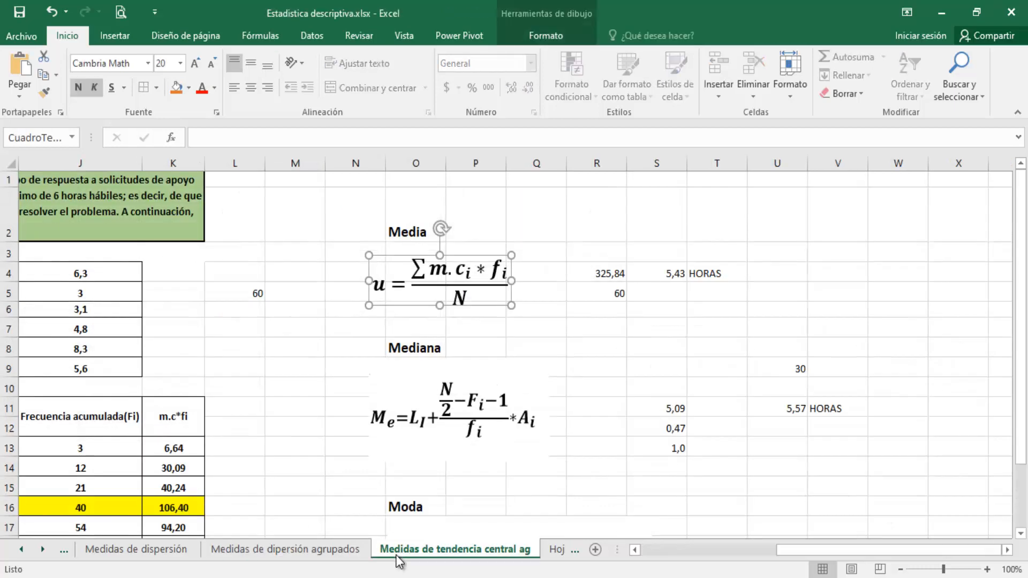
pyautogui.click(267, 556)
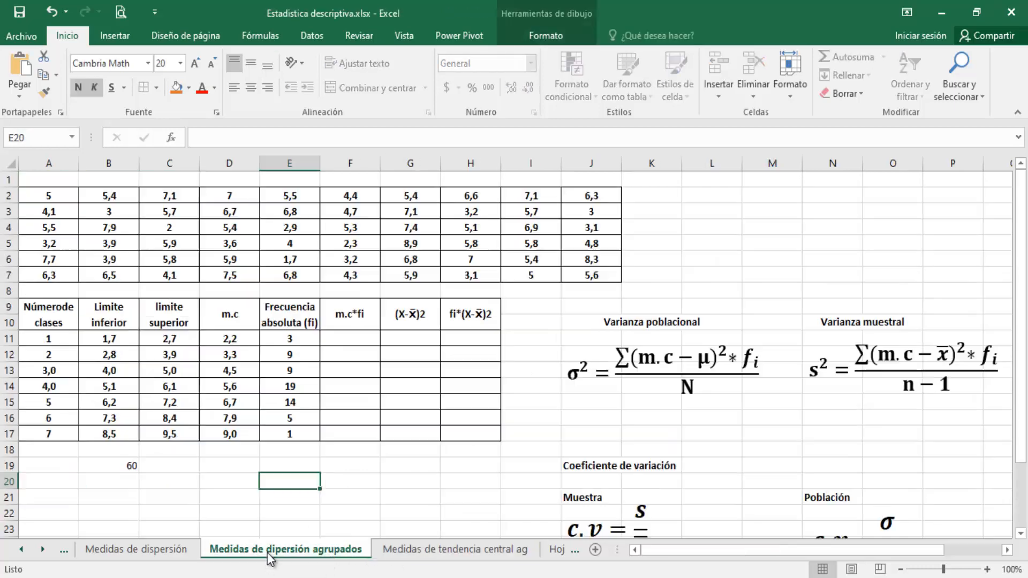
pyautogui.hotkey('ctrl', 'v')
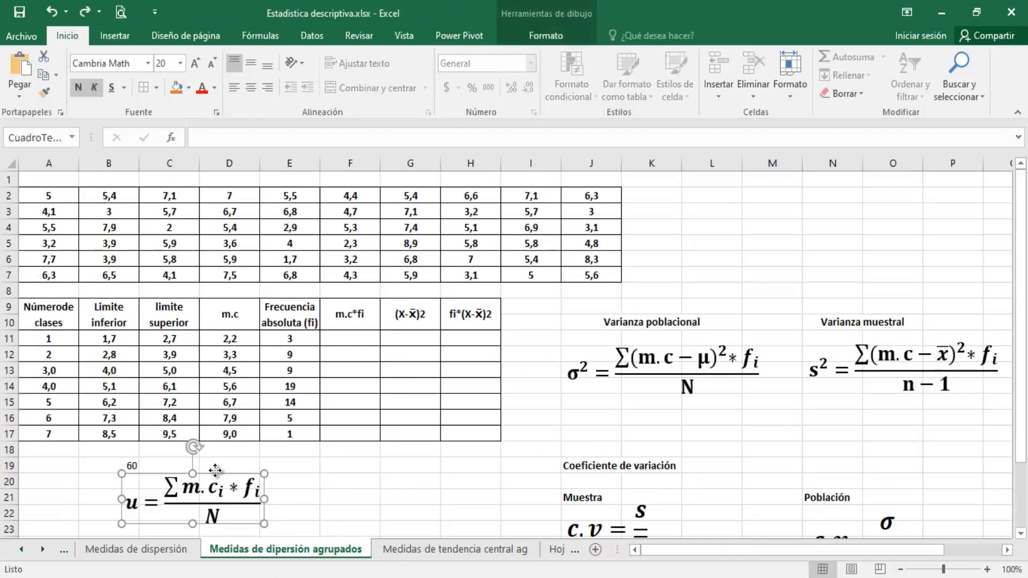
# Move the pasted mean formula so that it sits below the class table across columns A to C
pyautogui.moveTo(217, 472); pyautogui.dragTo(147, 475)
# Calculate the first m.c*fi product in F11 with +D11*E11 and fill the formula down to F17
pyautogui.click(370, 333)
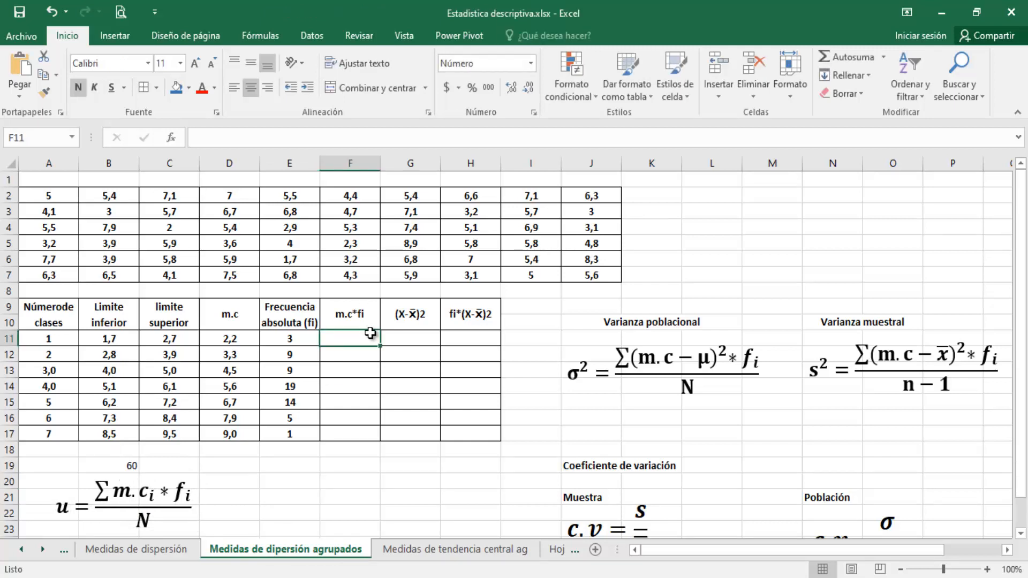
pyautogui.write('+')
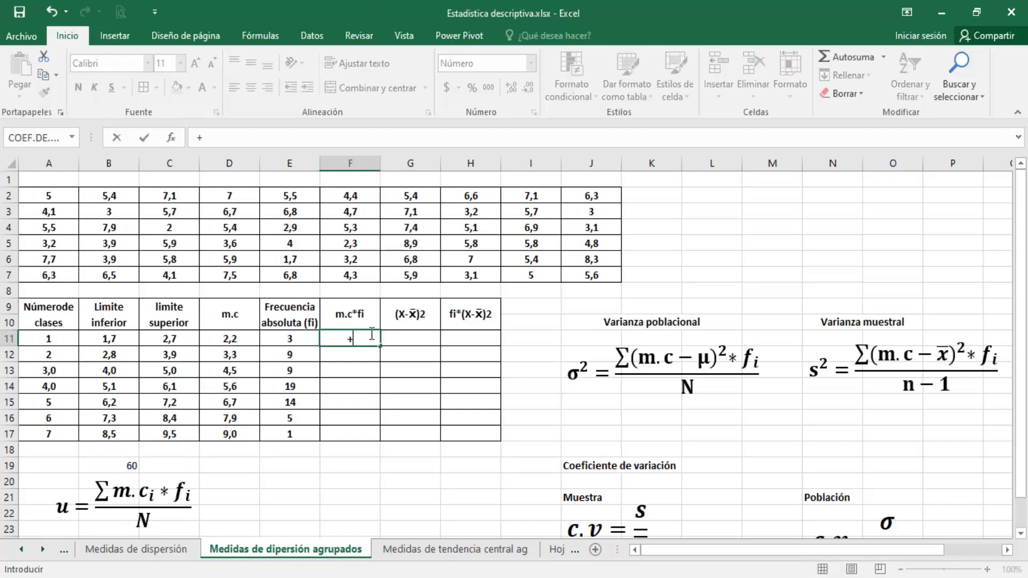
pyautogui.click(221, 340)
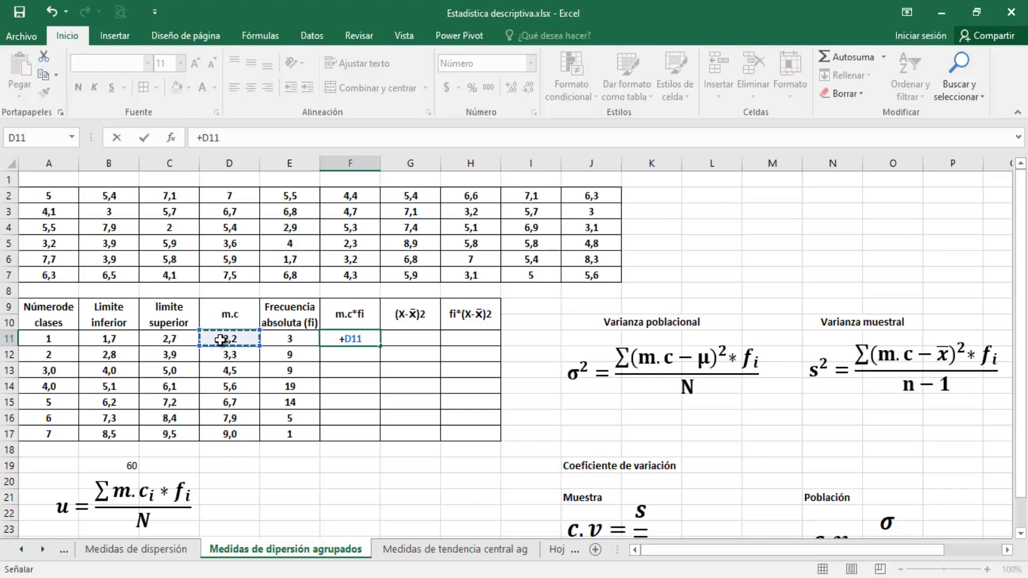
pyautogui.write('*')
pyautogui.click(287, 340)
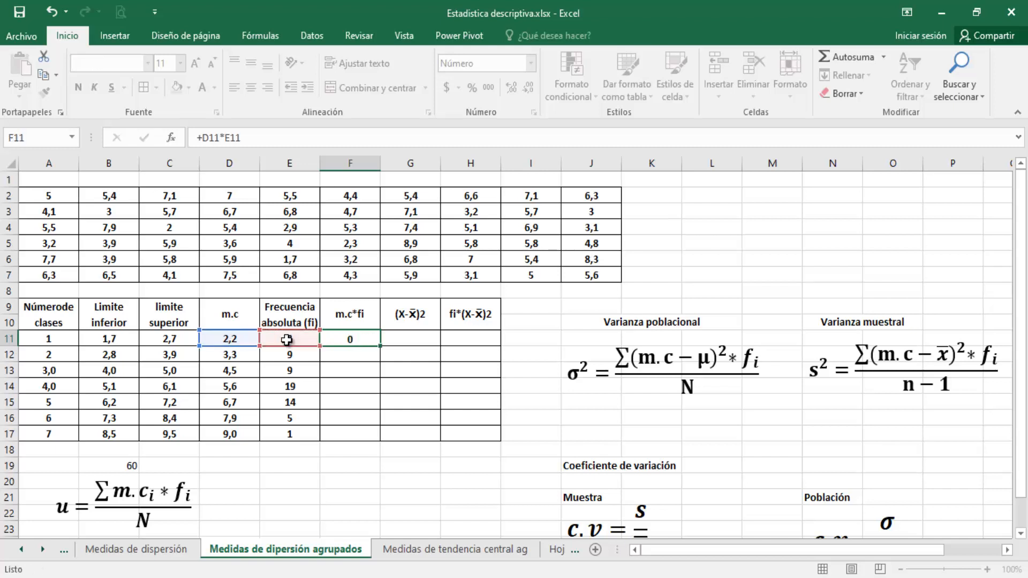
pyautogui.press('Return')
pyautogui.click(353, 338)
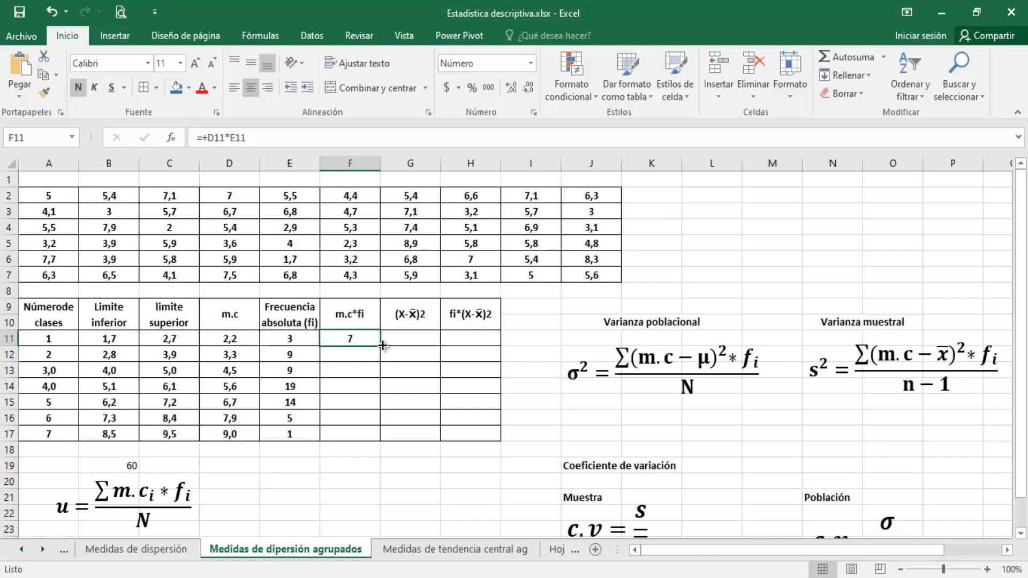
pyautogui.moveTo(380, 346); pyautogui.dragTo(380, 442)
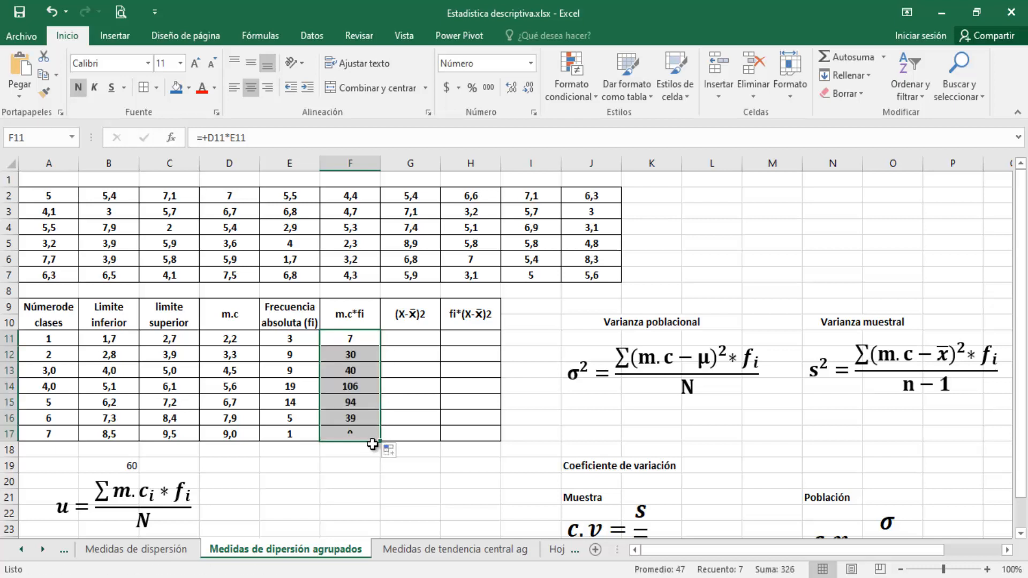
# Total the m.c*fi column in cell F18 with +SUMA(F11:F17)
pyautogui.click(363, 449)
pyautogui.write('+suma')
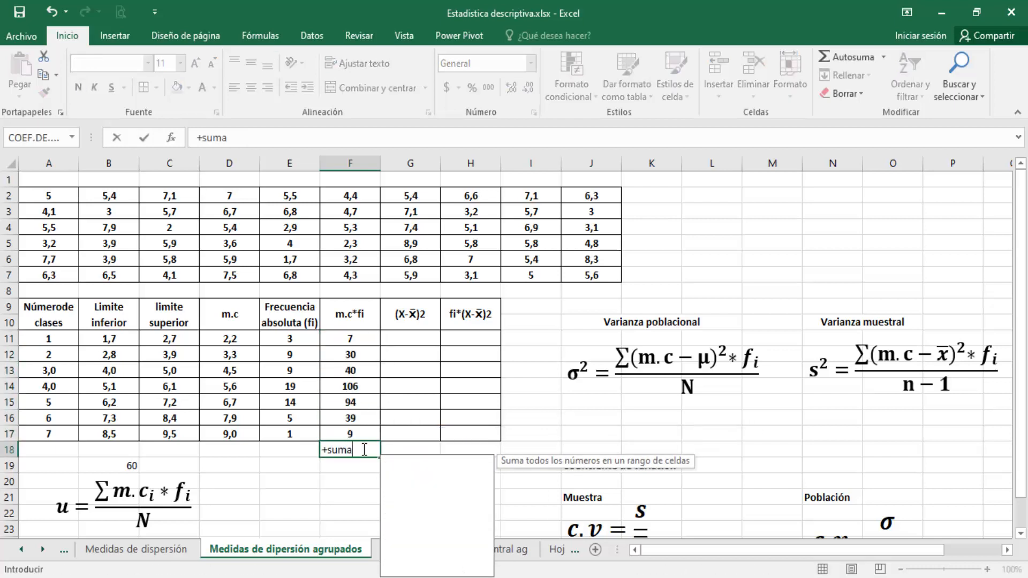
pyautogui.press('Tab')
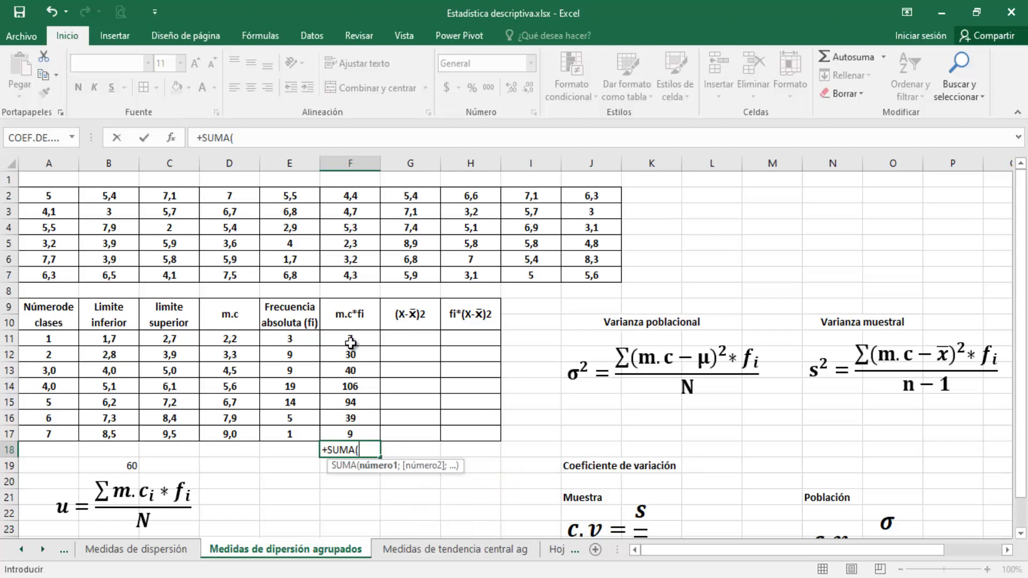
pyautogui.moveTo(351, 339); pyautogui.dragTo(360, 435)
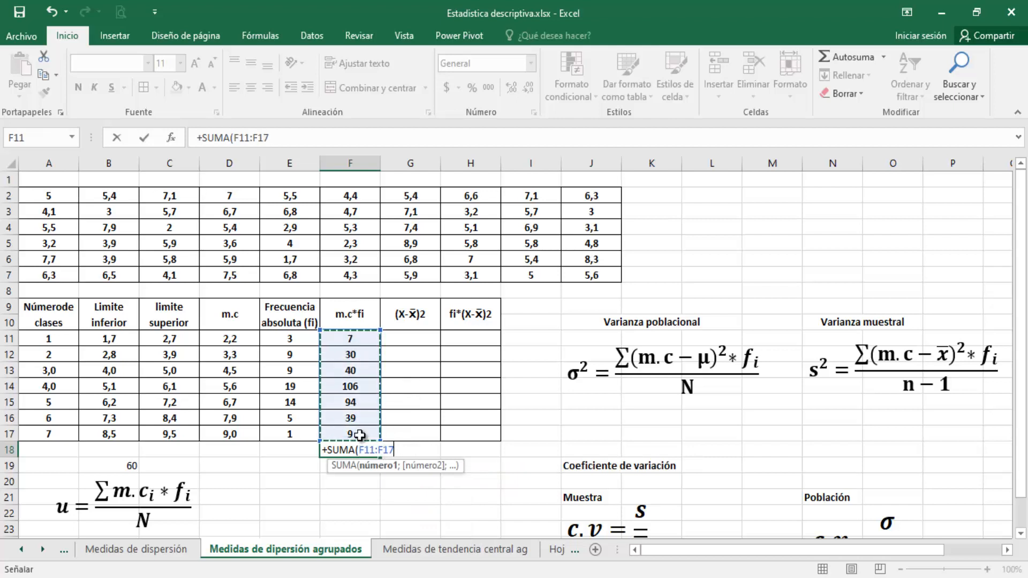
pyautogui.press('Return')
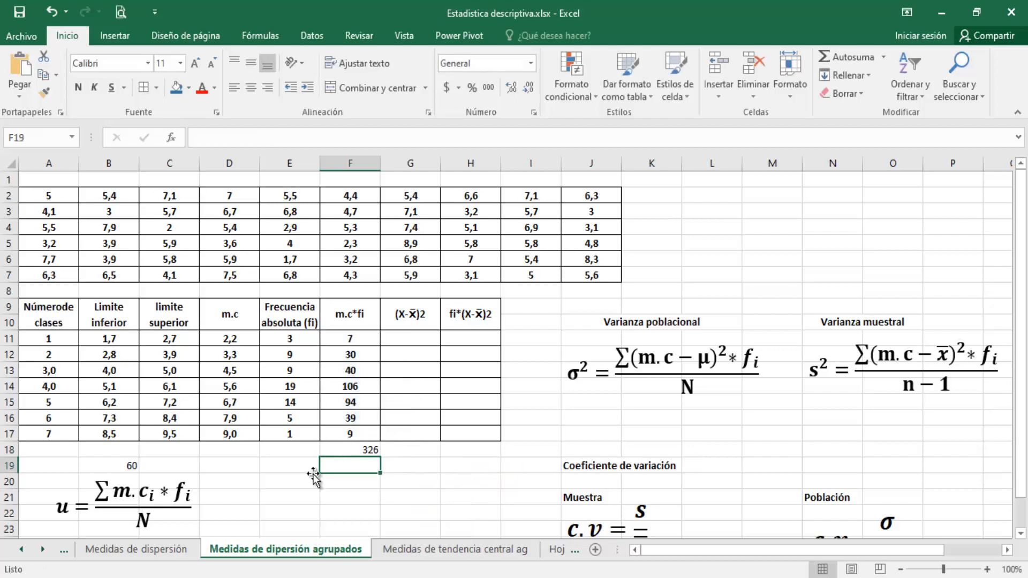
# Bring the mean's numerator into D21 with +F18 and its denominator into D22 with +B19
pyautogui.click(252, 499)
pyautogui.write('+')
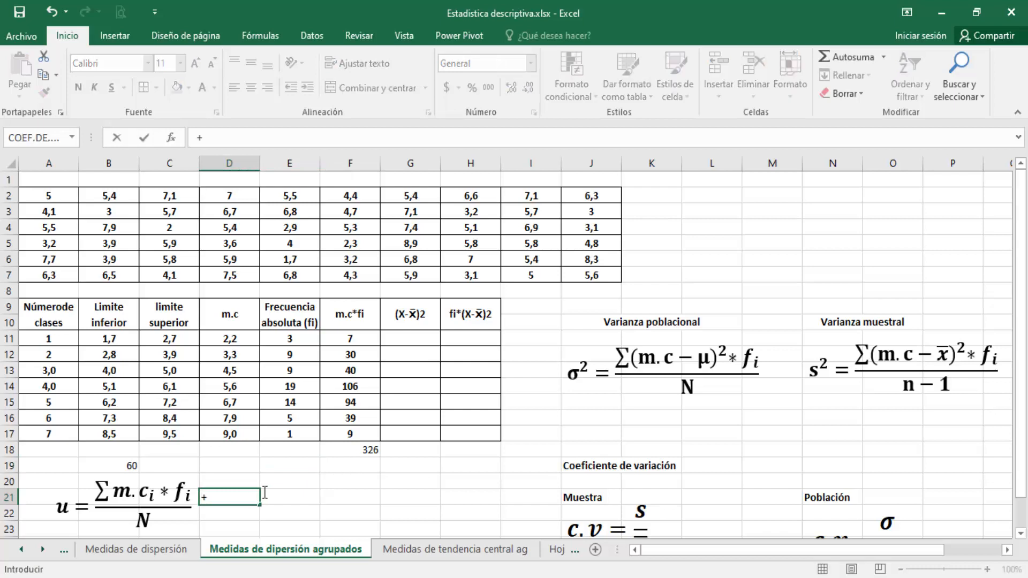
pyautogui.click(366, 448)
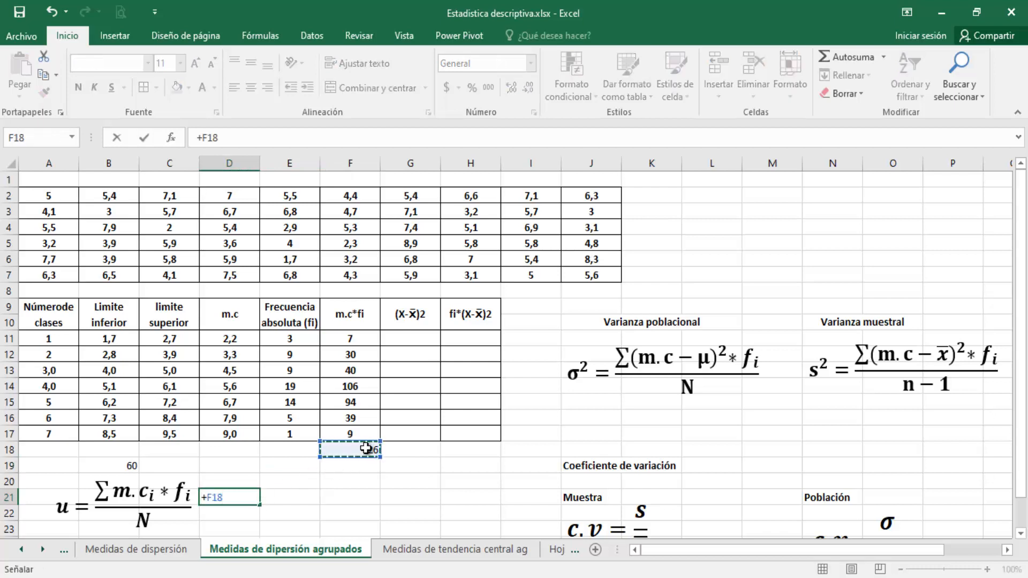
pyautogui.press('Return')
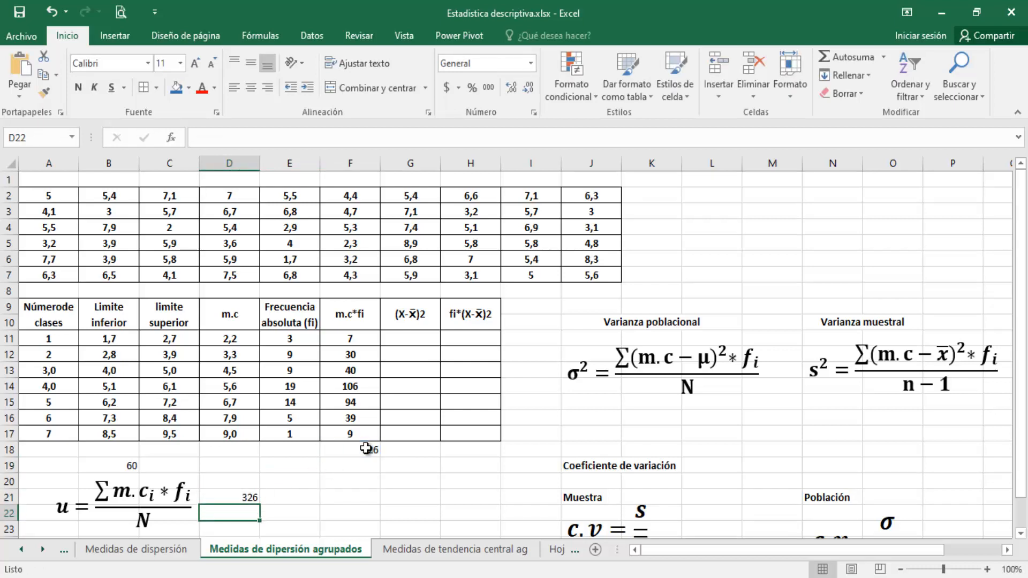
pyautogui.write('+')
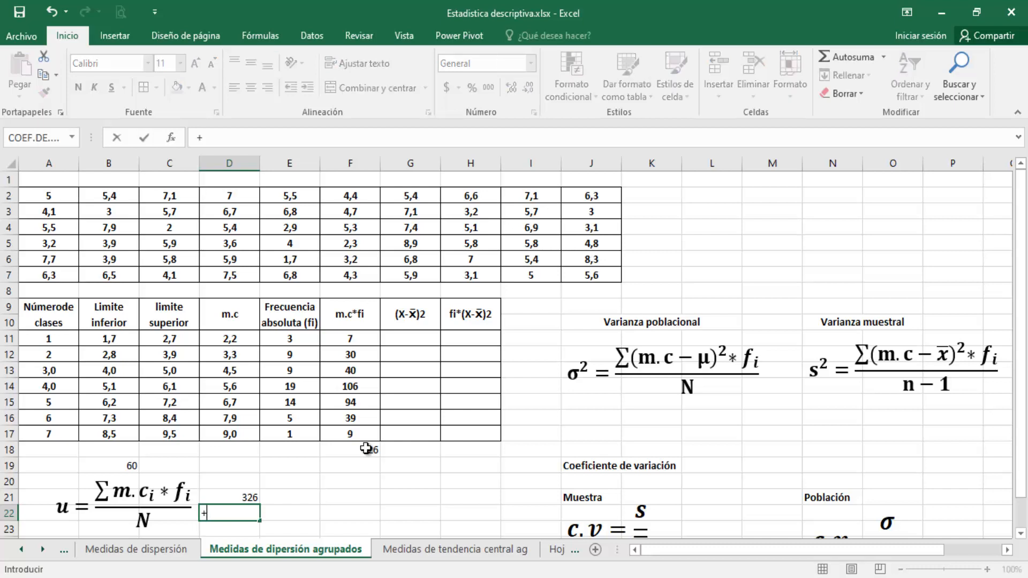
pyautogui.click(124, 467)
pyautogui.press('Return')
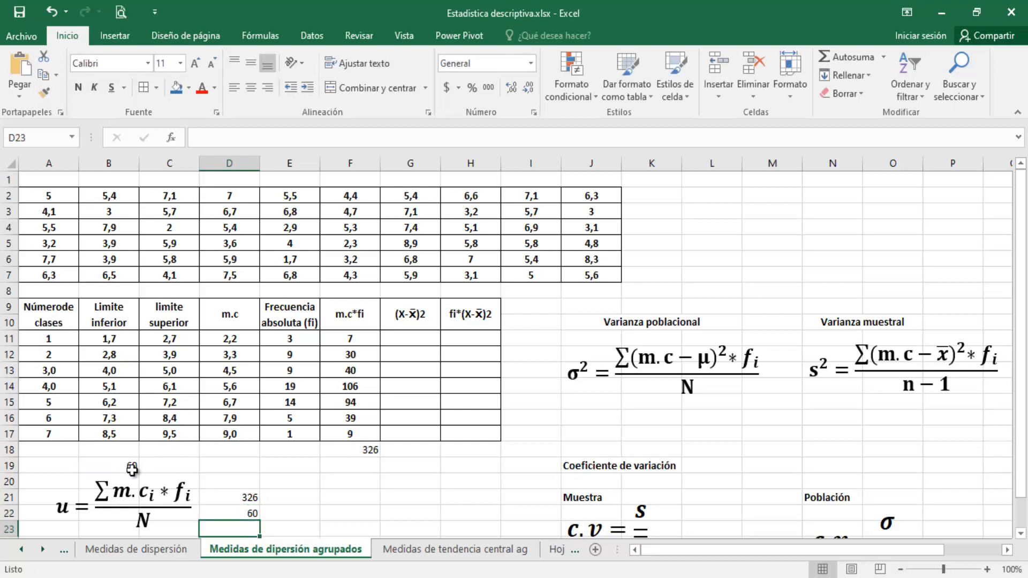
# Replace the u in the pasted mean formula with the x̄ symbol from the MS Reference Sans Serif font
pyautogui.click(71, 509)
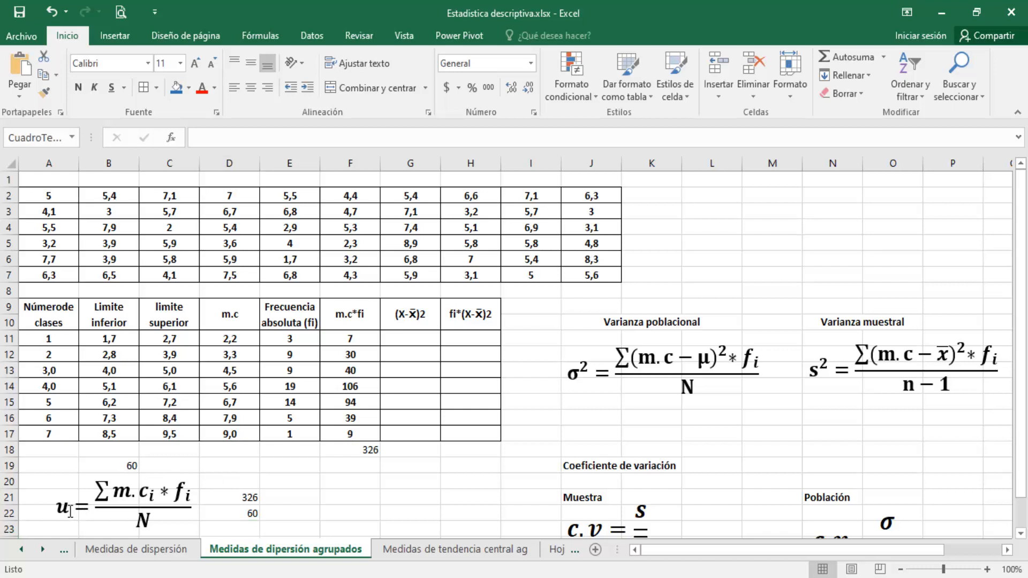
pyautogui.press('BackSpace')
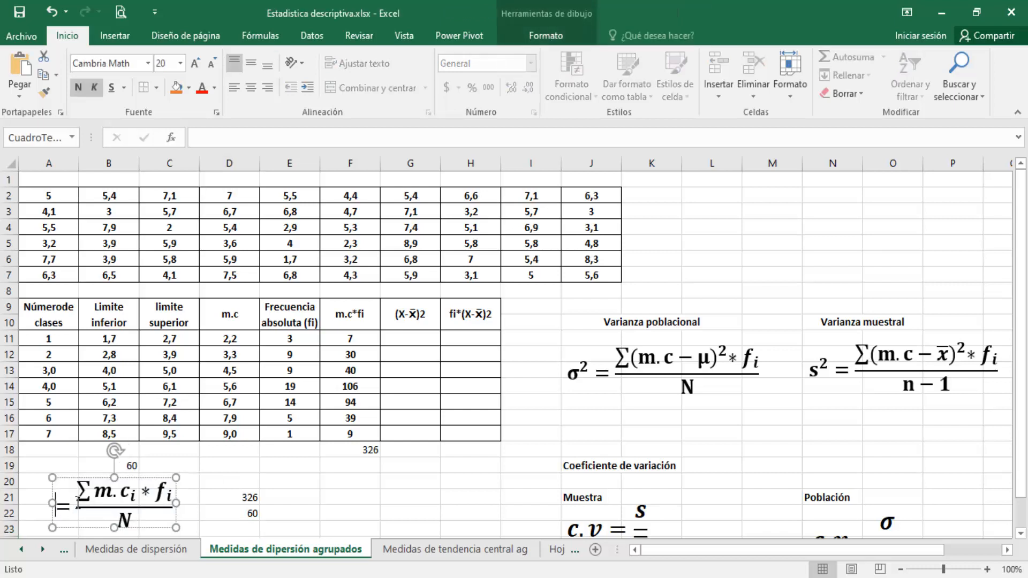
pyautogui.click(133, 41)
pyautogui.click(866, 82)
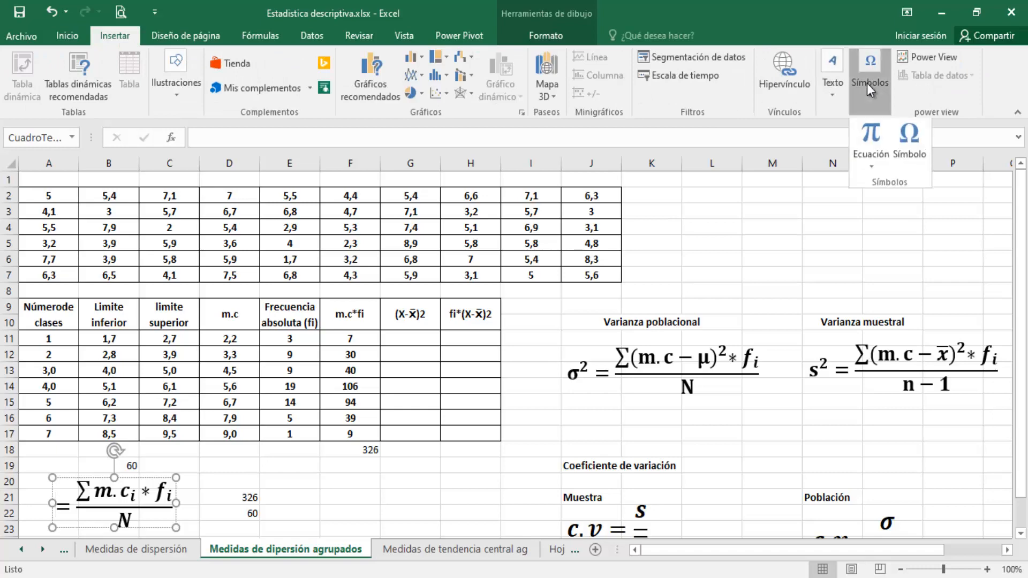
pyautogui.click(921, 142)
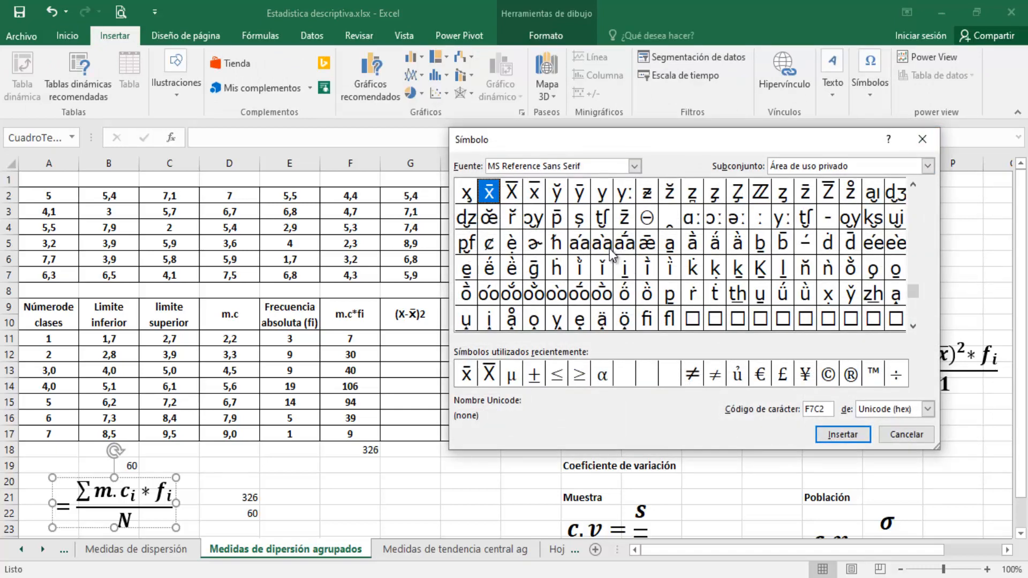
pyautogui.click(856, 433)
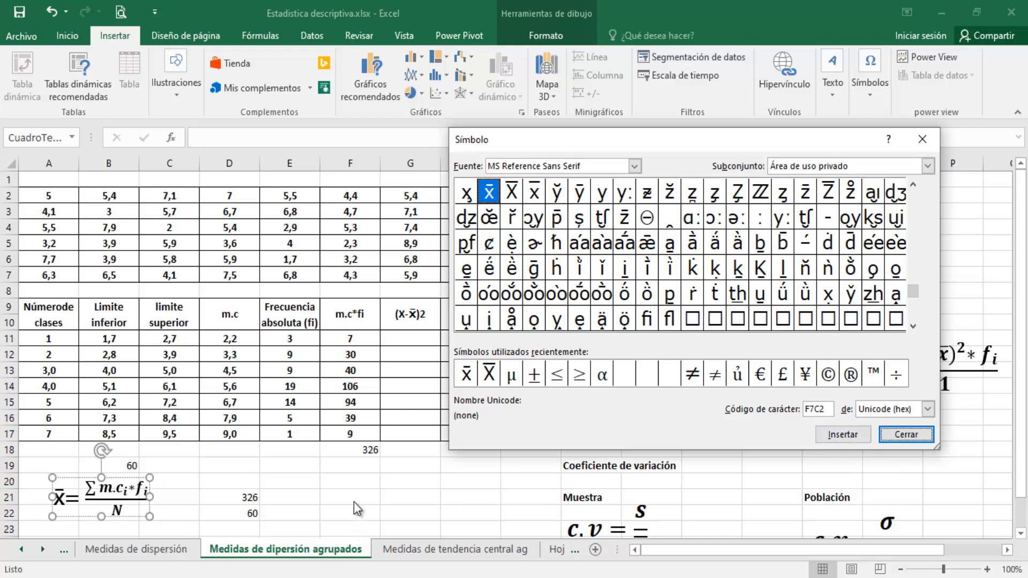
pyautogui.click(906, 435)
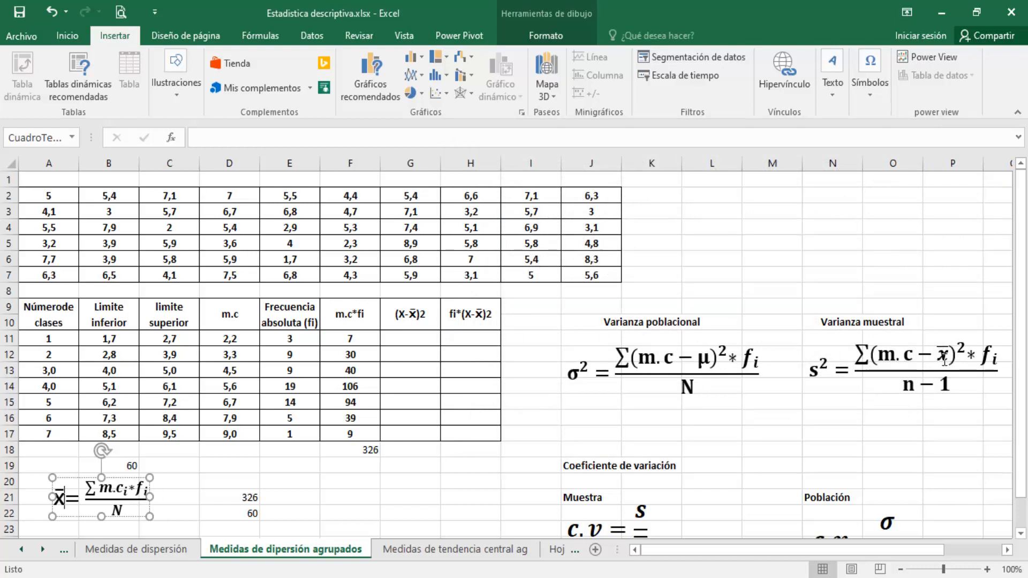
# Calculate the mean in E21 by dividing the numerator by the denominator with +D21/D22
pyautogui.click(305, 494)
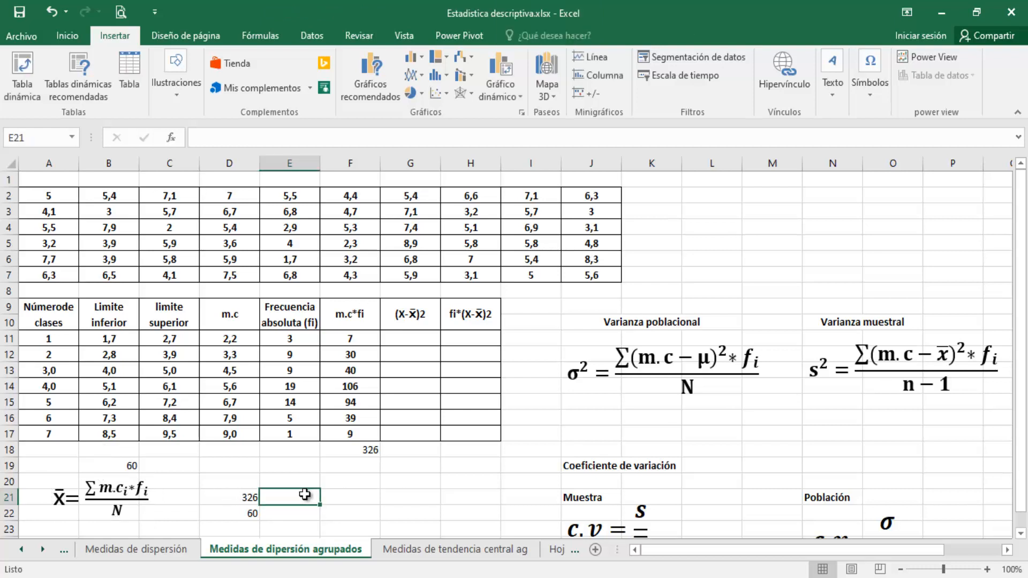
pyautogui.write('+')
pyautogui.click(228, 495)
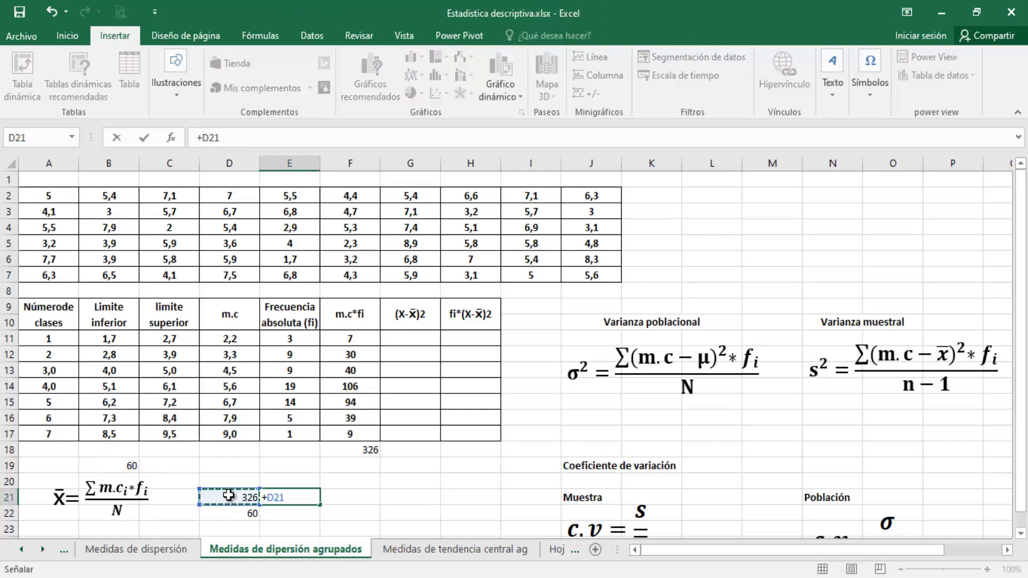
pyautogui.write('/')
pyautogui.click(236, 517)
pyautogui.press('Return')
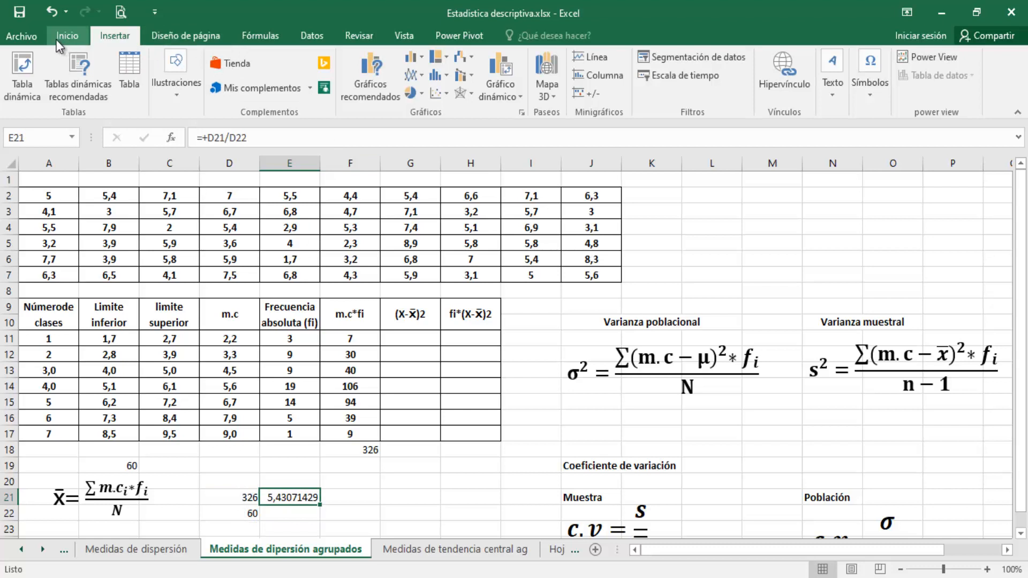
# Reduce the number format of the mean in E21 to two decimal places
pyautogui.click(80, 35)
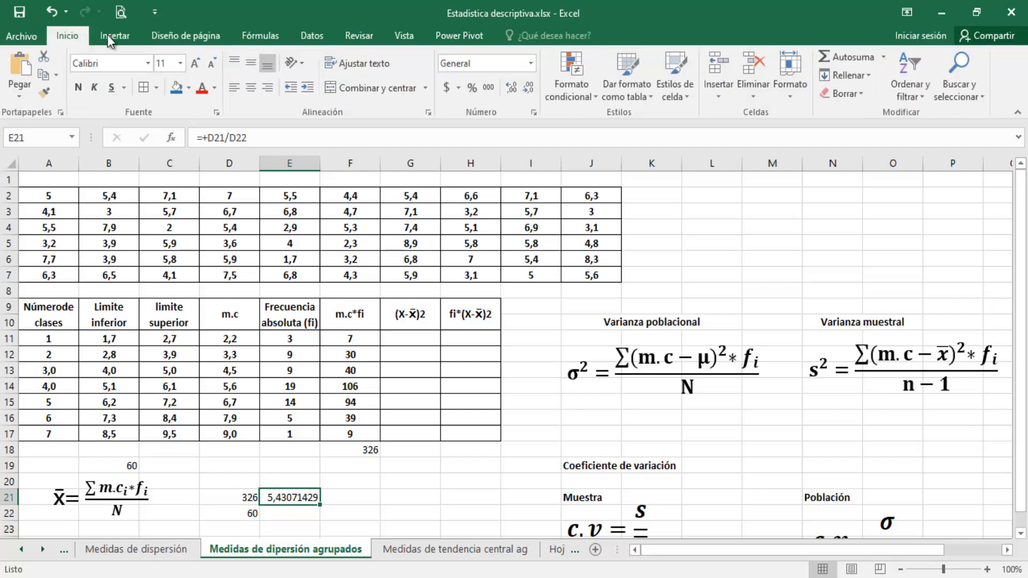
pyautogui.click(534, 91)
pyautogui.click(534, 91)
pyautogui.click(535, 91)
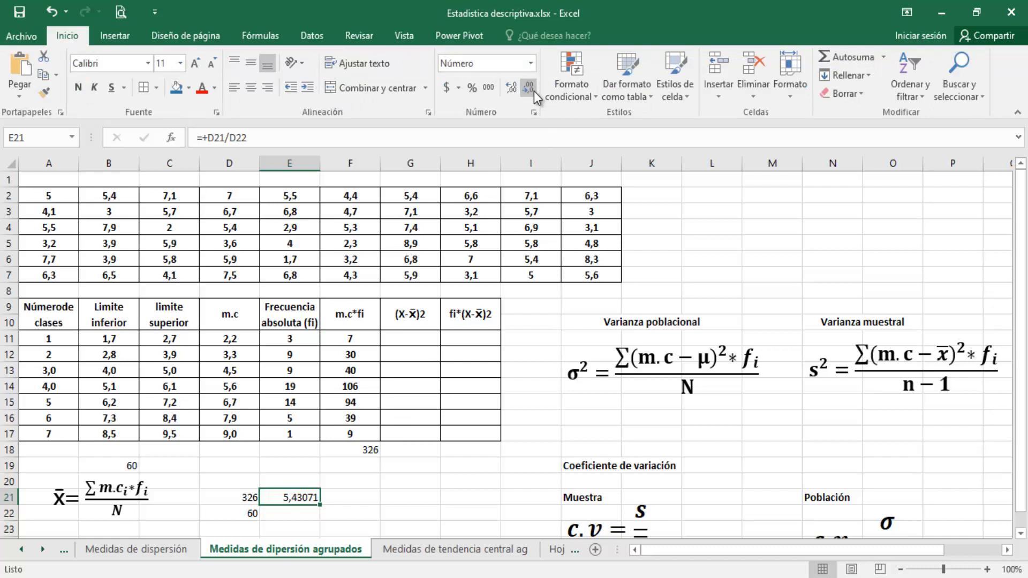
pyautogui.click(534, 91)
pyautogui.click(535, 91)
pyautogui.click(535, 91)
# Label the mean's unit as horas in cell F21
pyautogui.click(348, 488)
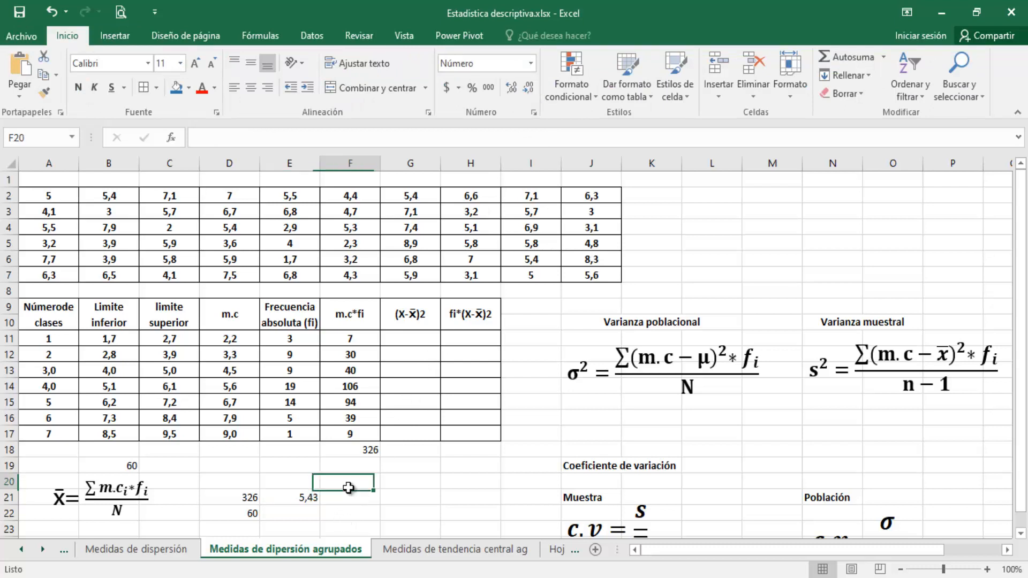
pyautogui.click(345, 498)
pyautogui.write('ho')
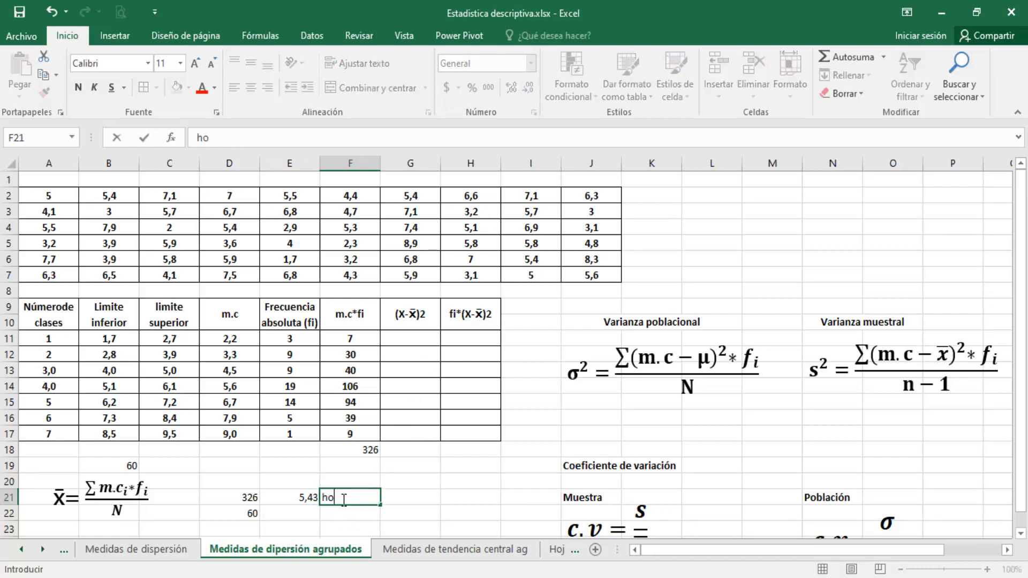
pyautogui.write('ras')
pyautogui.press('Return')
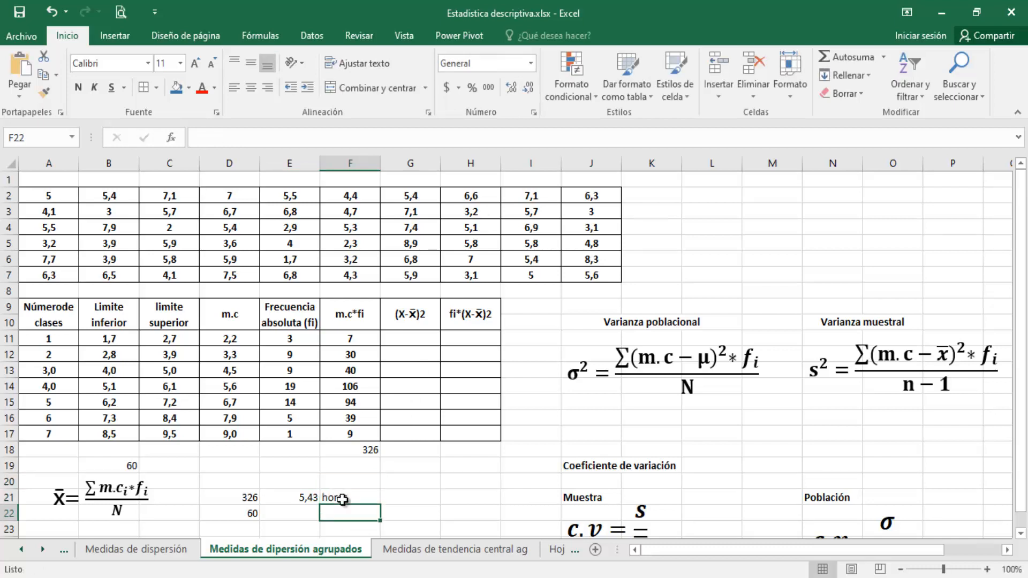
# Replace the X with m.c in the G9 heading so it reads (m.c-x̄)2
pyautogui.press('Up')
pyautogui.press('Up')
pyautogui.press('Up')
pyautogui.press('Up')
pyautogui.press('Up')
pyautogui.press('Up')
pyautogui.press('Up')
pyautogui.press('Up')
pyautogui.press('Up')
pyautogui.press('Up')
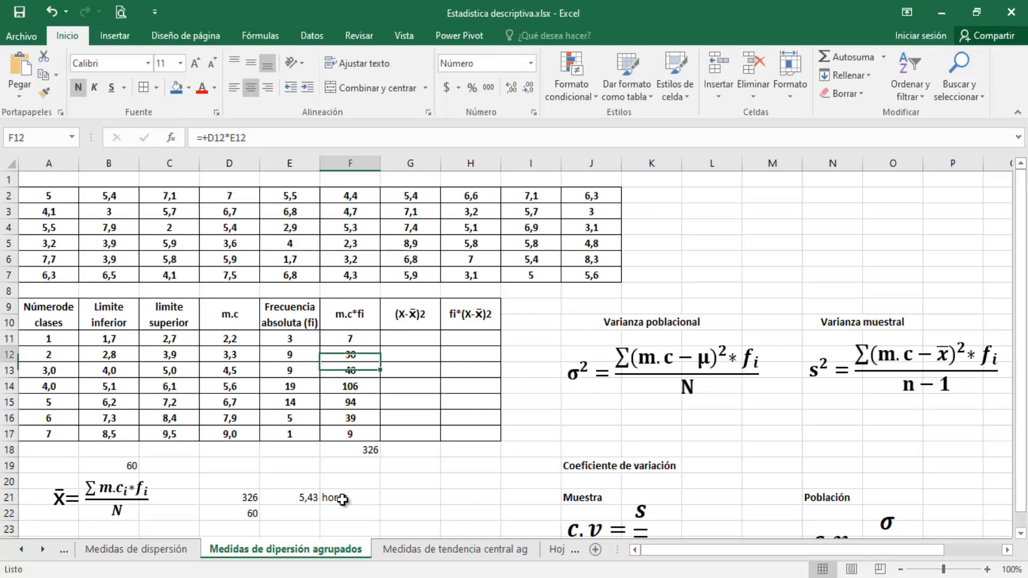
pyautogui.press('Right')
pyautogui.press('Up')
pyautogui.press('Up')
pyautogui.press('Up')
pyautogui.press('Up')
pyautogui.press('Down')
pyautogui.press('Down')
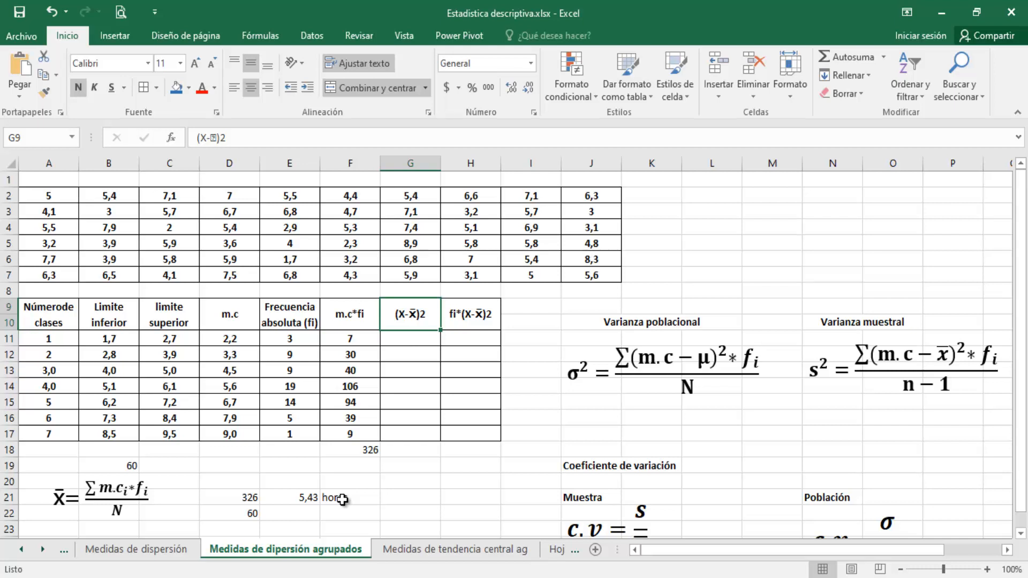
pyautogui.doubleClick(405, 316)
pyautogui.press('BackSpace')
pyautogui.write('m')
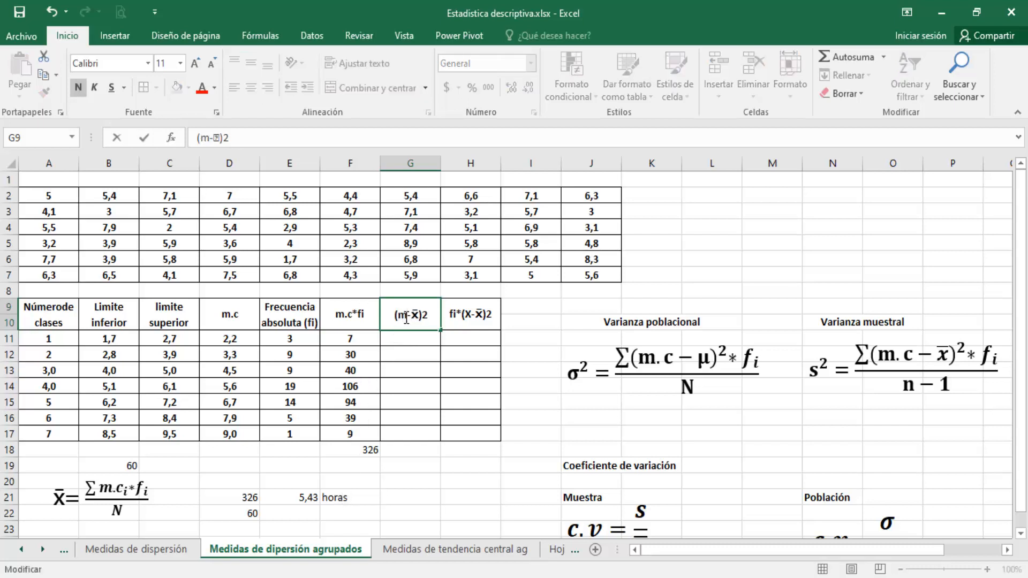
pyautogui.write('.c')
# Replace the X with m.c in the H9 heading so it reads fi*(m.c-x̄)2
pyautogui.click(469, 316)
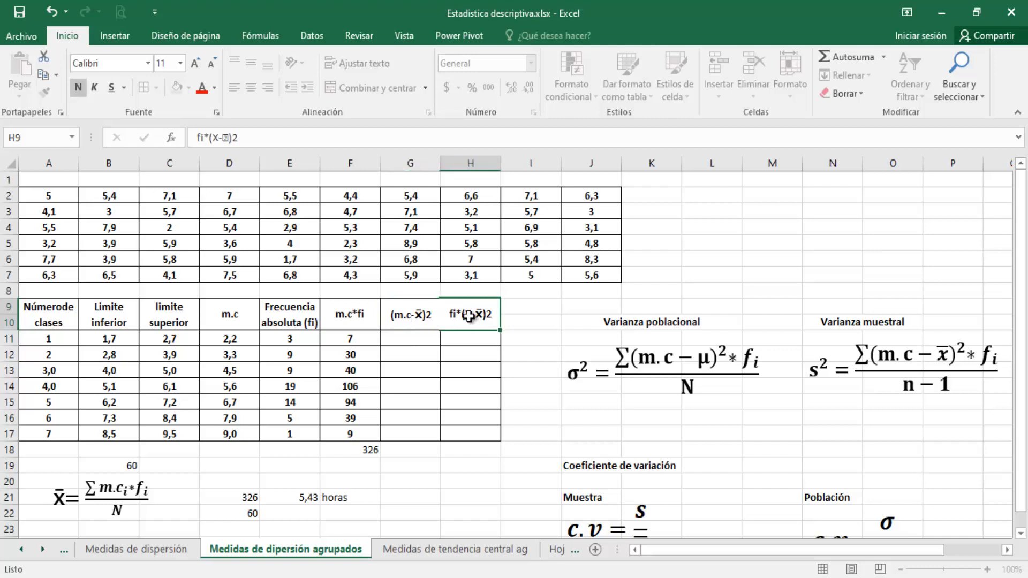
pyautogui.doubleClick(469, 316)
pyautogui.press('BackSpace')
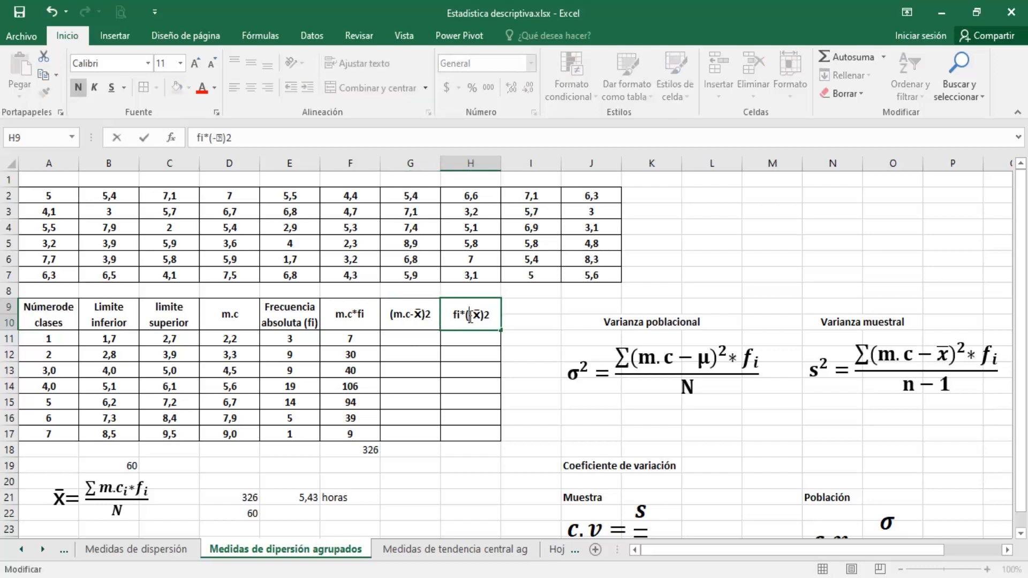
pyautogui.write('m.c')
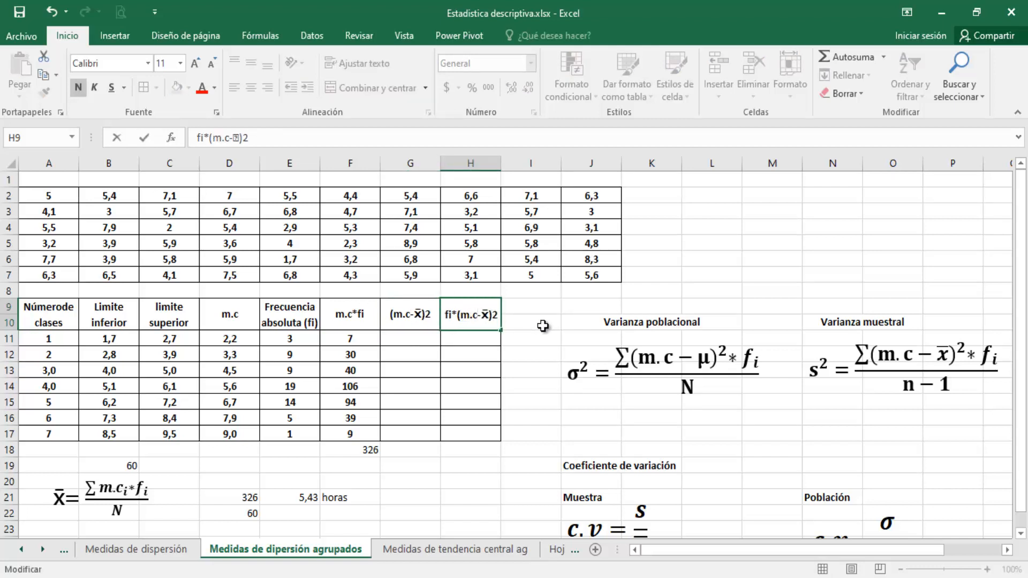
pyautogui.click(543, 326)
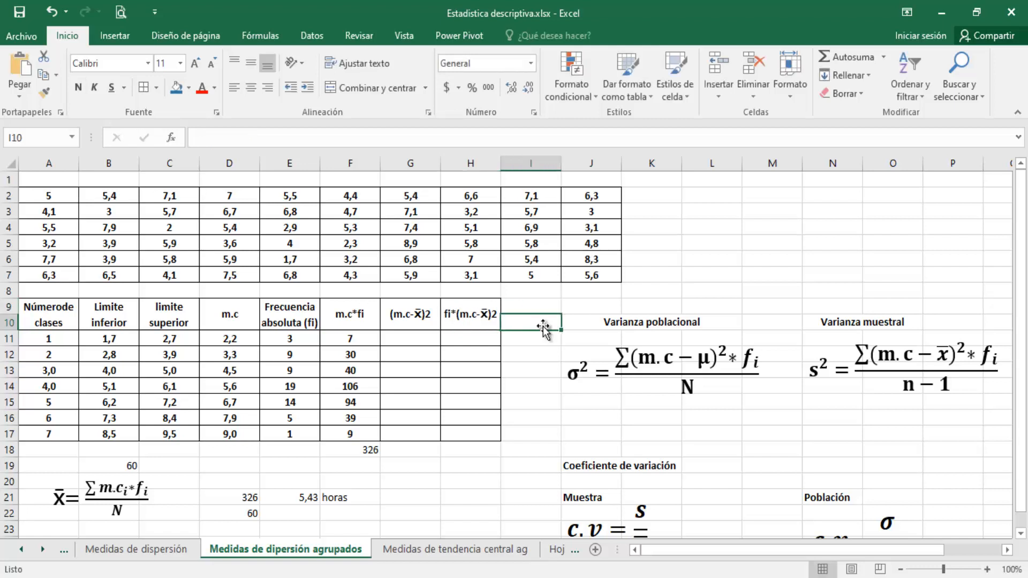
# Test squaring 3 with the power function by entering +POTENCIA(3;2) in the empty cell L2
pyautogui.click(419, 340)
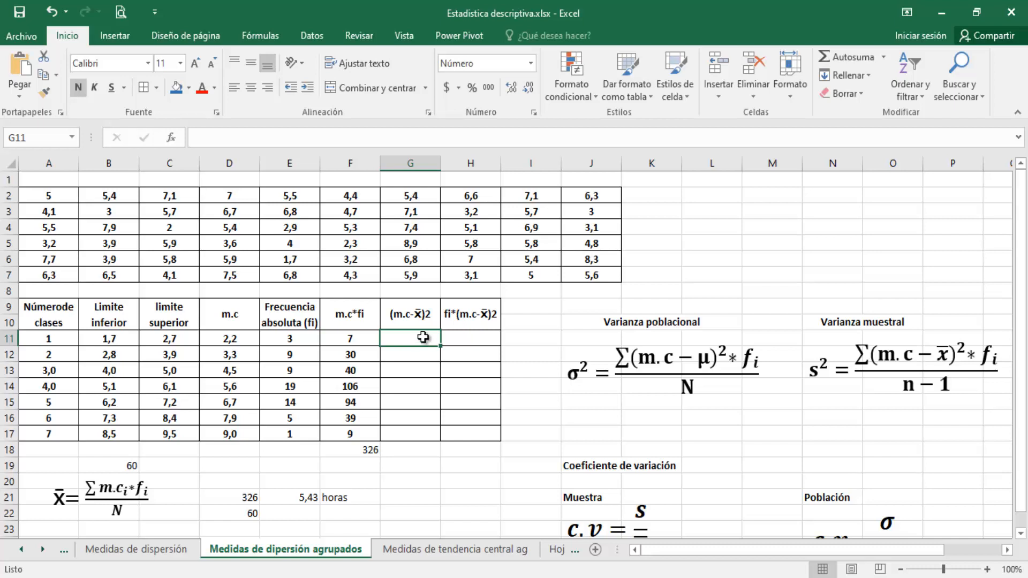
pyautogui.click(726, 198)
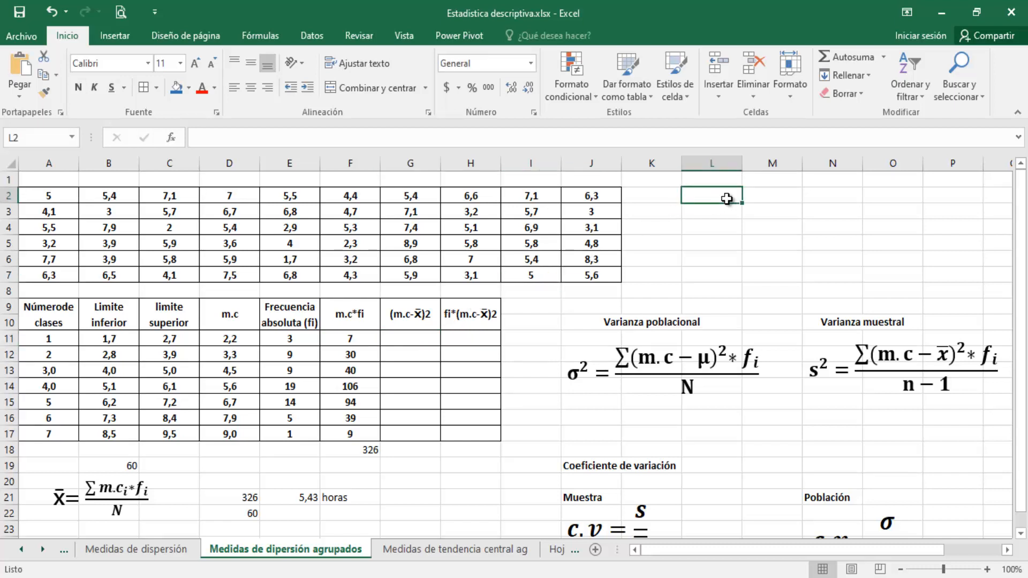
pyautogui.write('+')
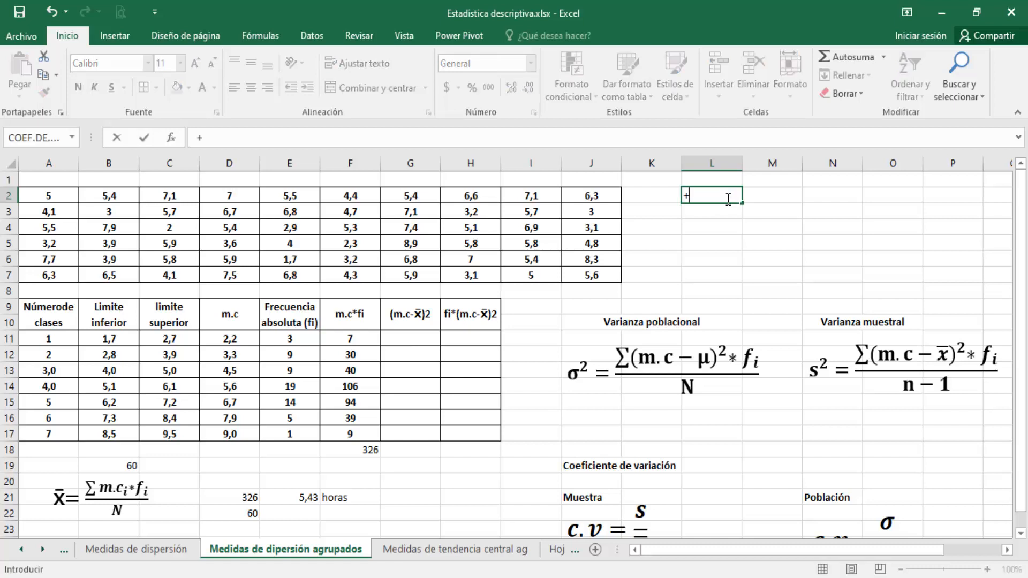
pyautogui.write('poten')
pyautogui.press('Tab')
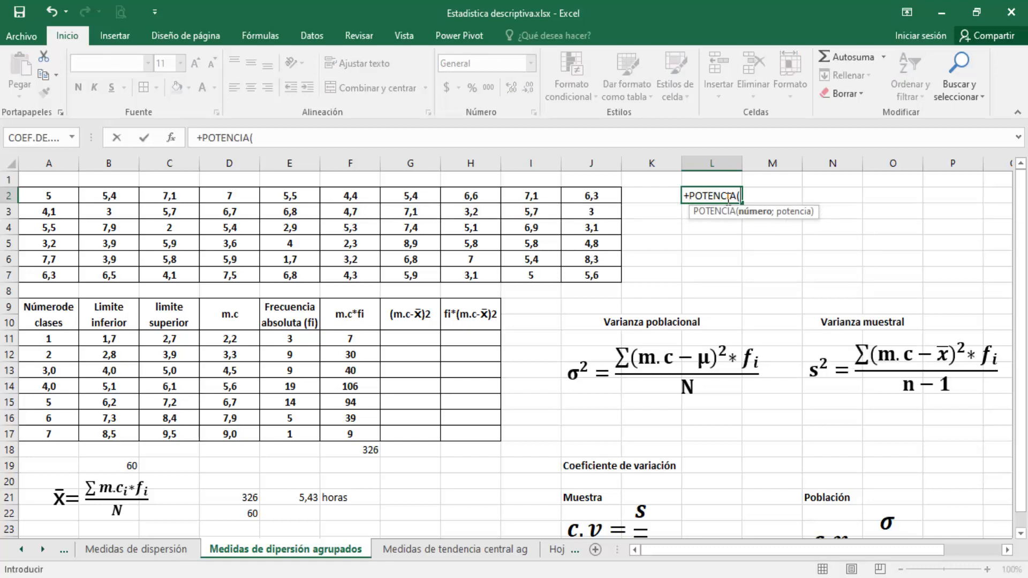
pyautogui.write('3;2)')
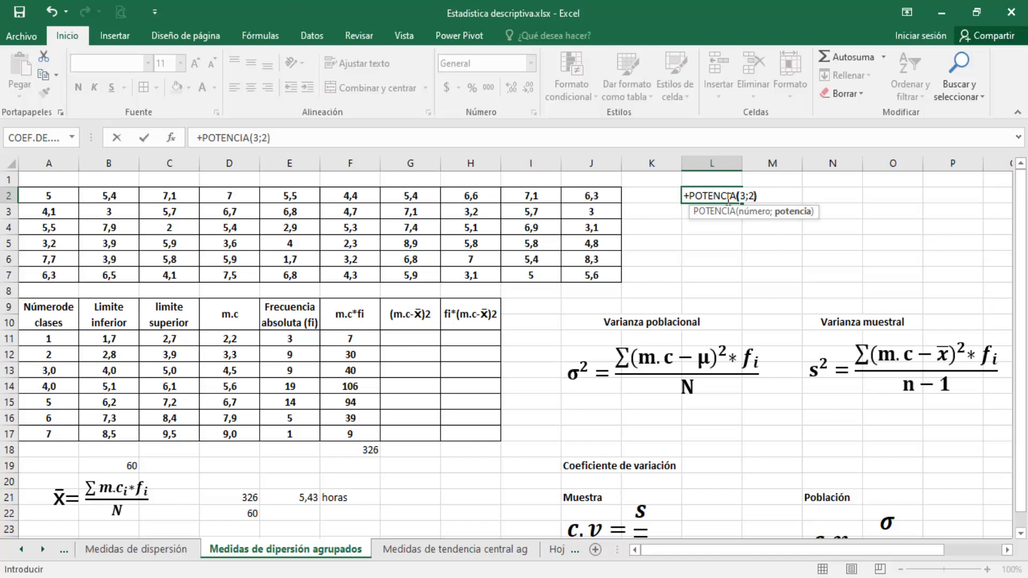
pyautogui.press('Return')
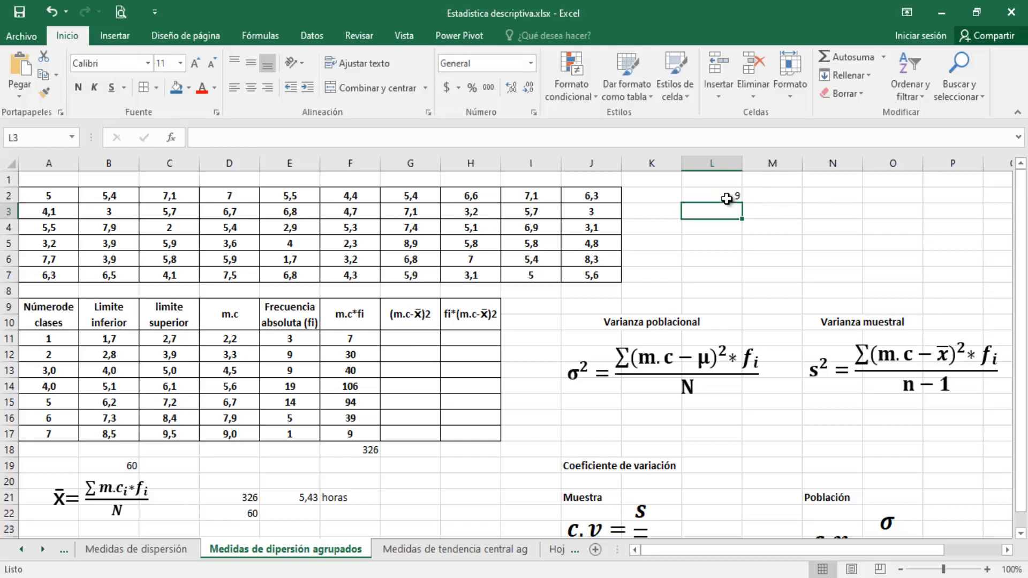
# Test the caret operator with +3^2 in L3, and clear the trial cells L2:L4
pyautogui.write('+')
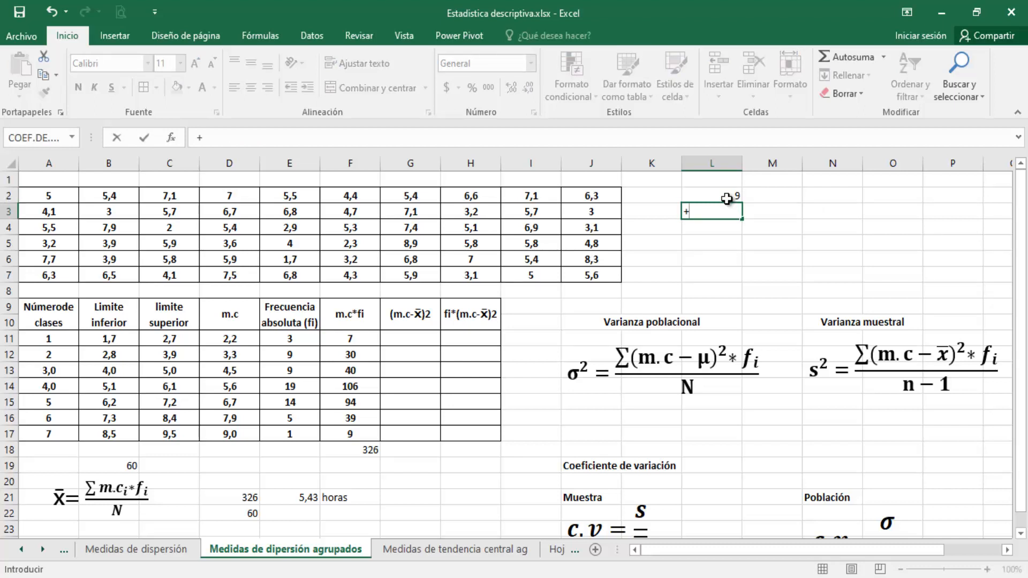
pyautogui.write('3^2')
pyautogui.press('Return')
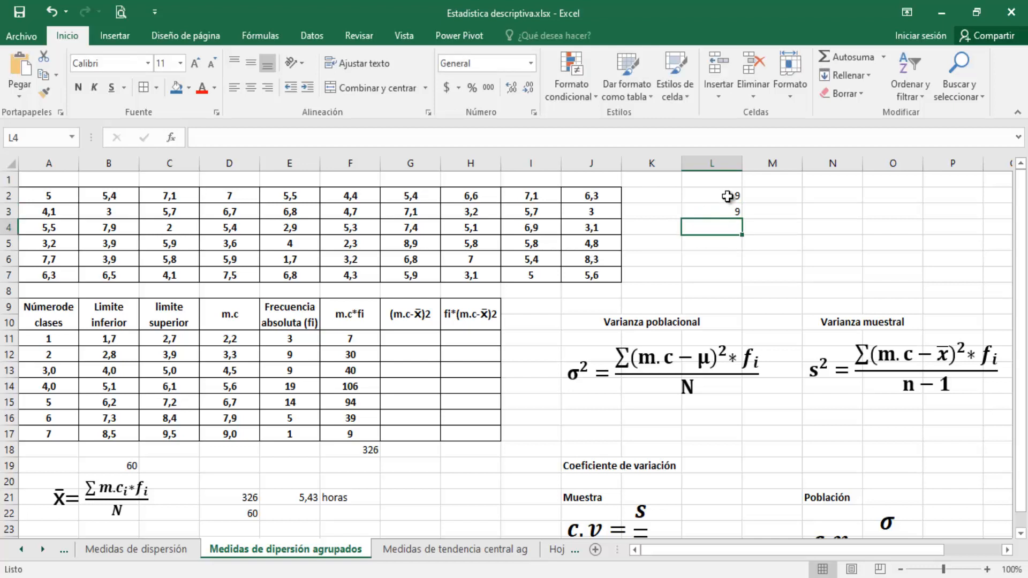
pyautogui.moveTo(726, 199); pyautogui.dragTo(730, 220)
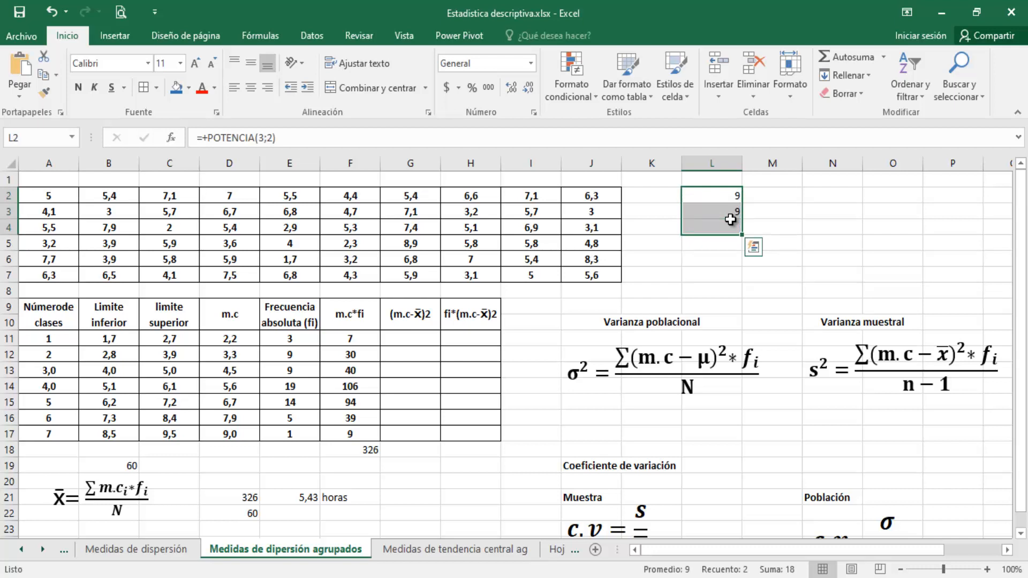
pyautogui.press('Delete')
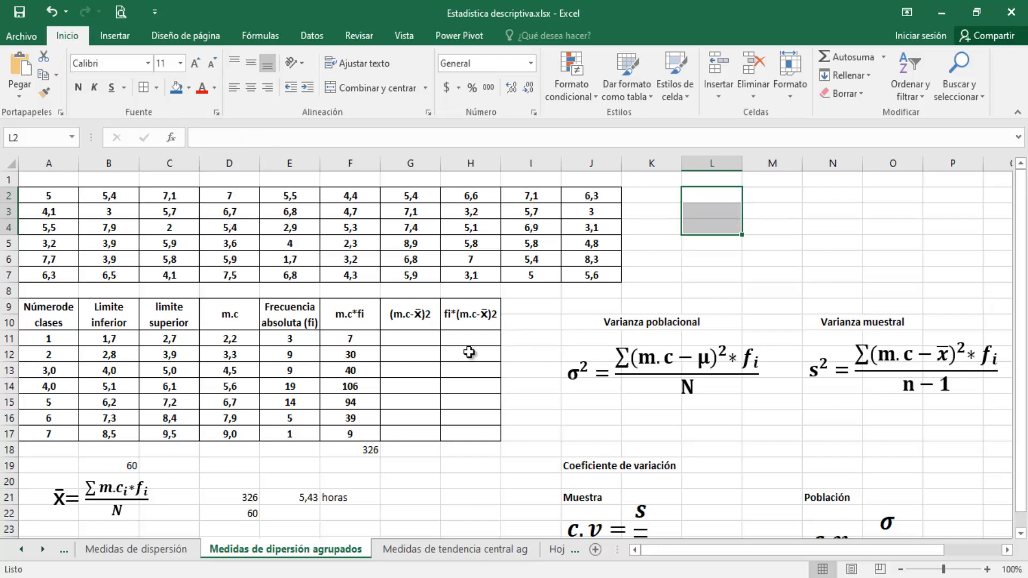
# Enter the squared deviation formula +POTENCIA((D11-$E$21);2) in G11, keeping the mean in E21 as an absolute reference
pyautogui.click(434, 341)
pyautogui.write('+')
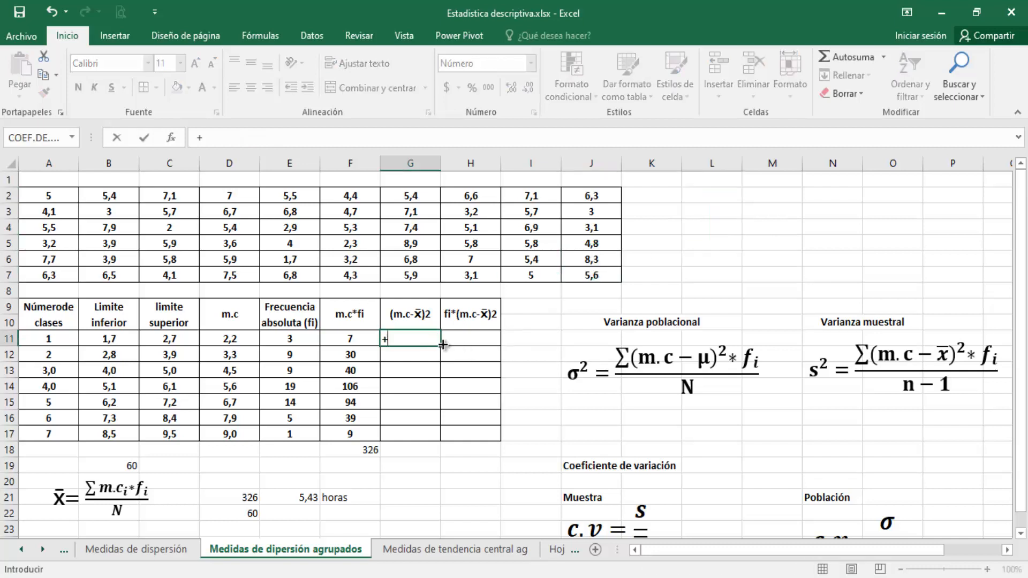
pyautogui.write('pote')
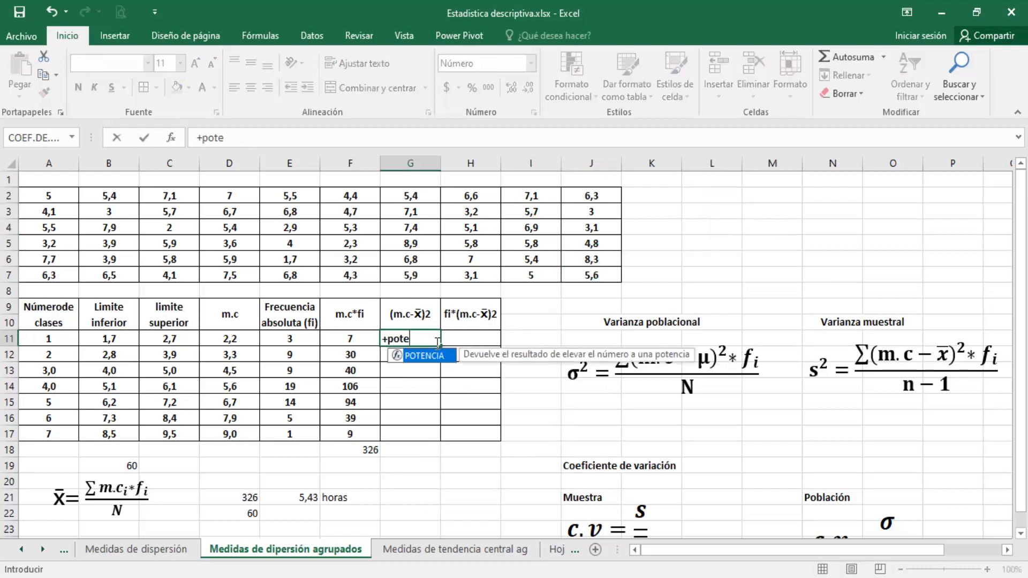
pyautogui.press('Tab')
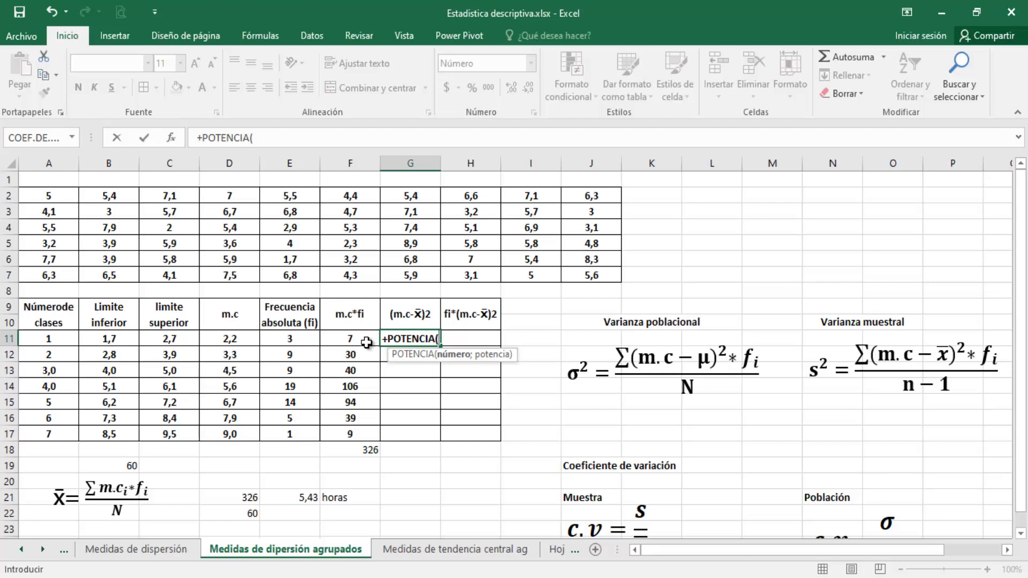
pyautogui.write('(')
pyautogui.click(364, 341)
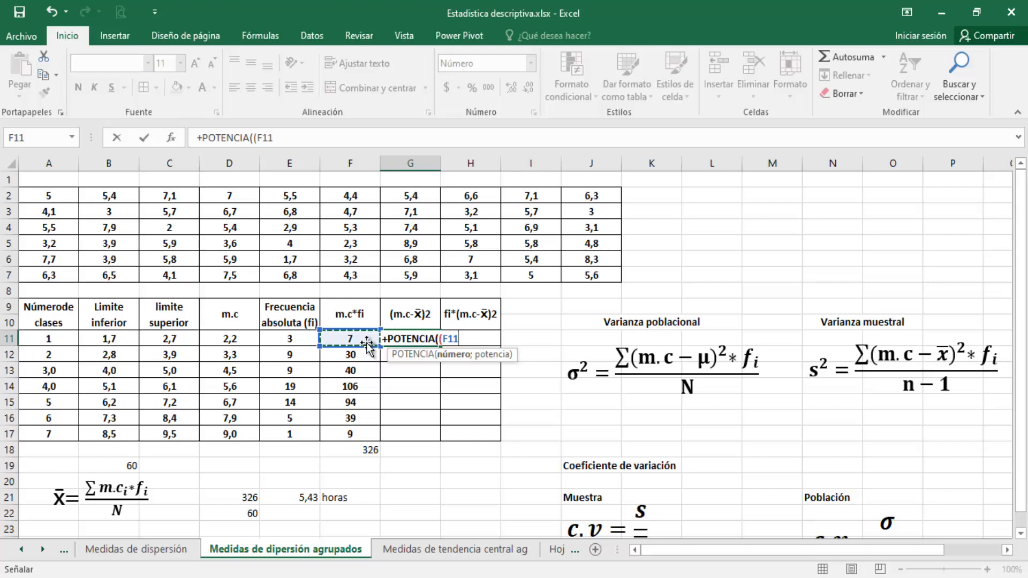
pyautogui.click(236, 339)
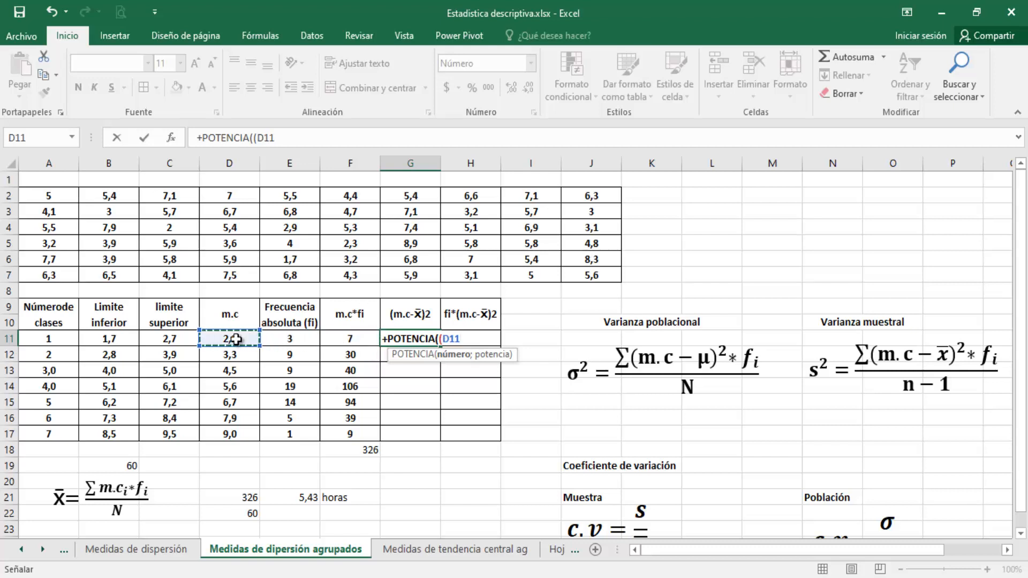
pyautogui.write('-')
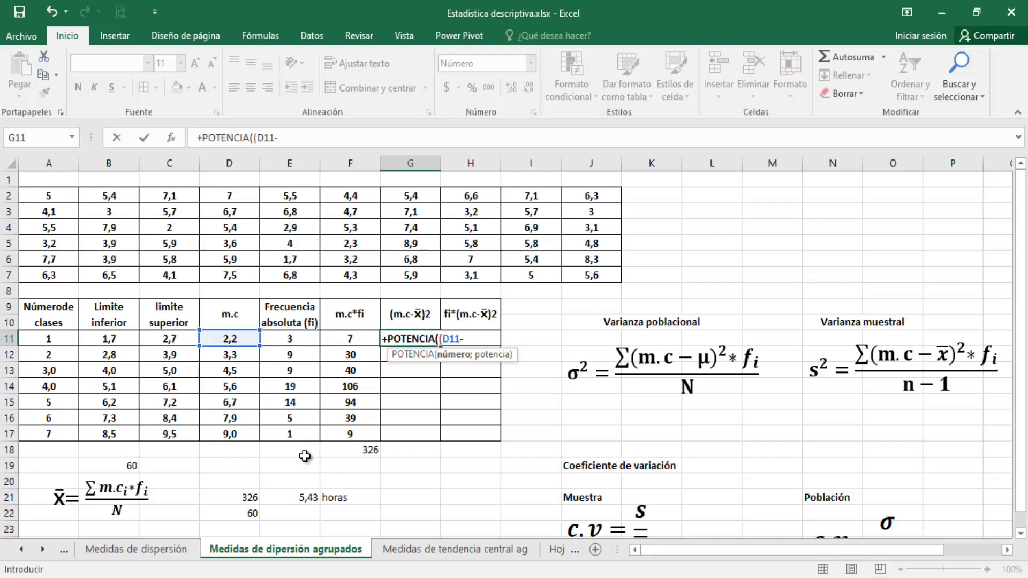
pyautogui.click(303, 500)
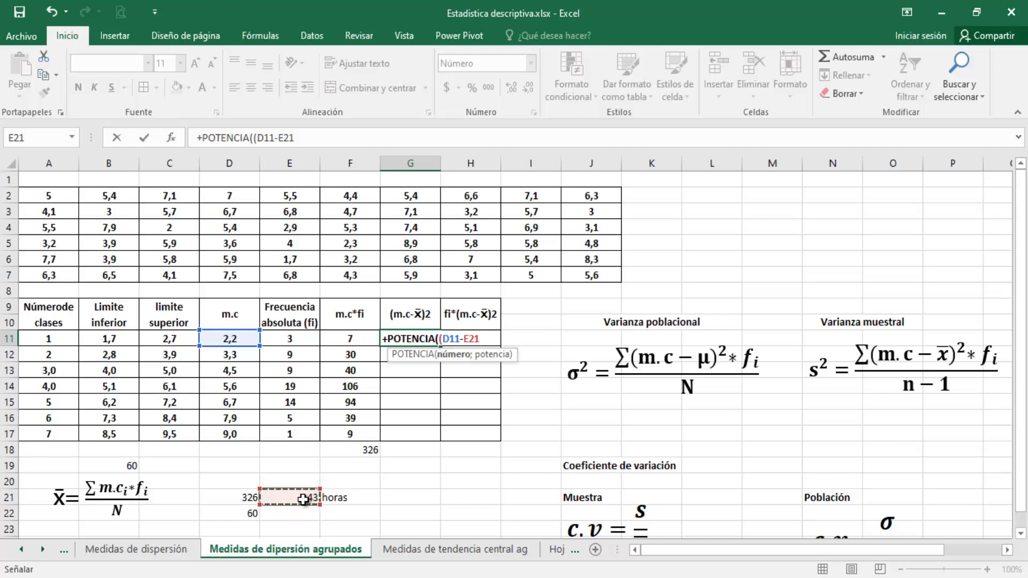
pyautogui.press('F4')
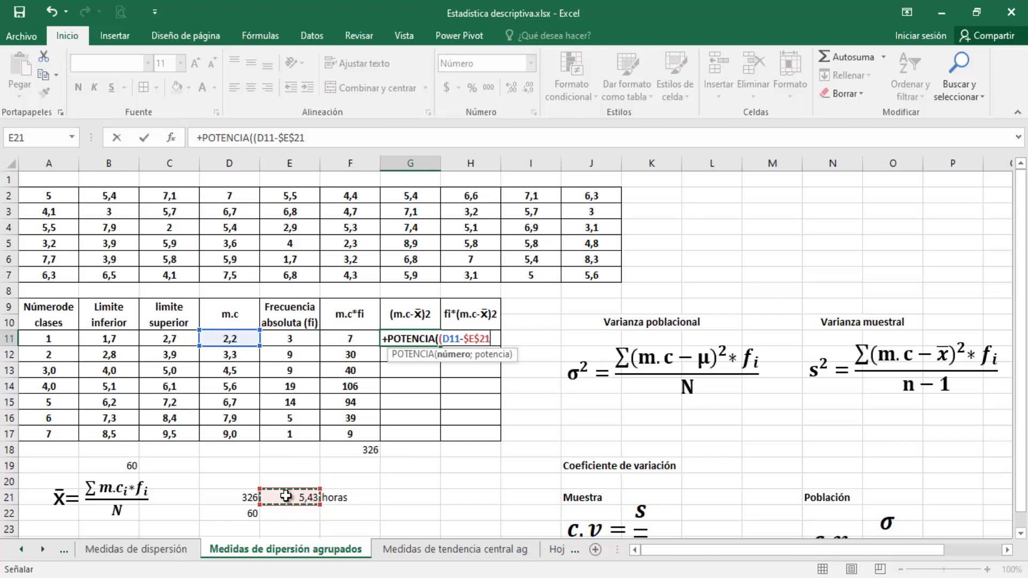
pyautogui.write(')')
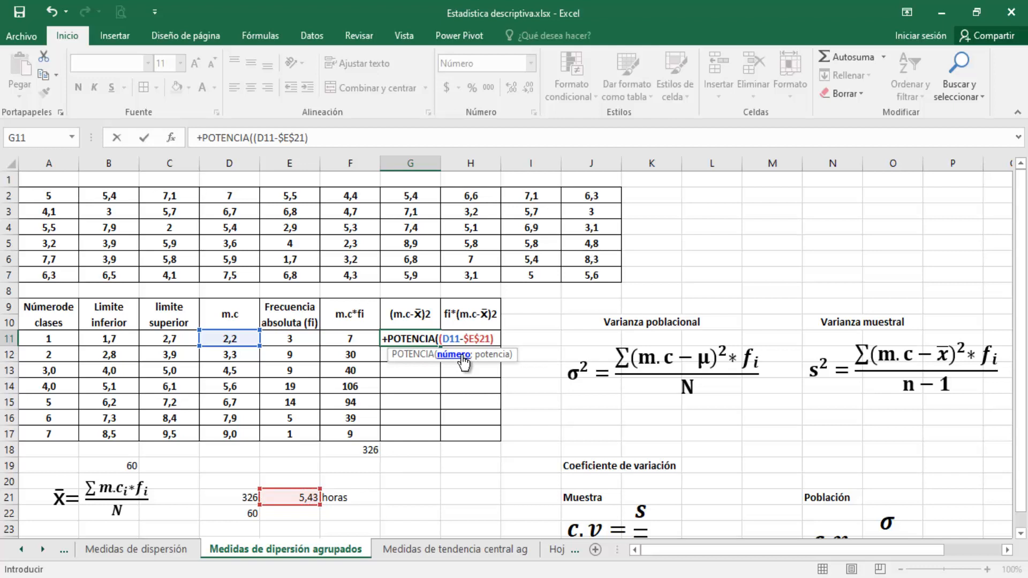
pyautogui.write(';2)')
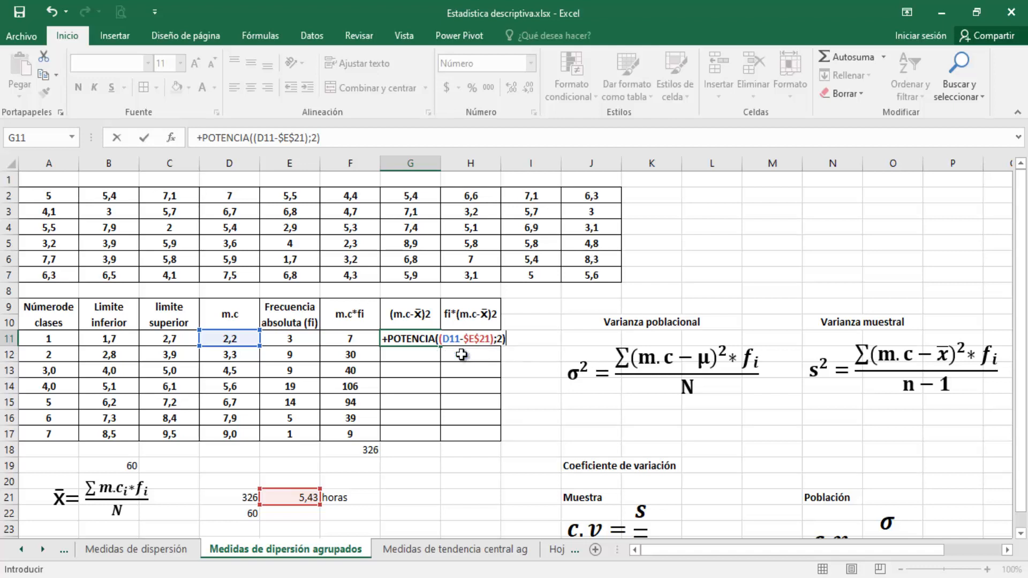
pyautogui.press('Return')
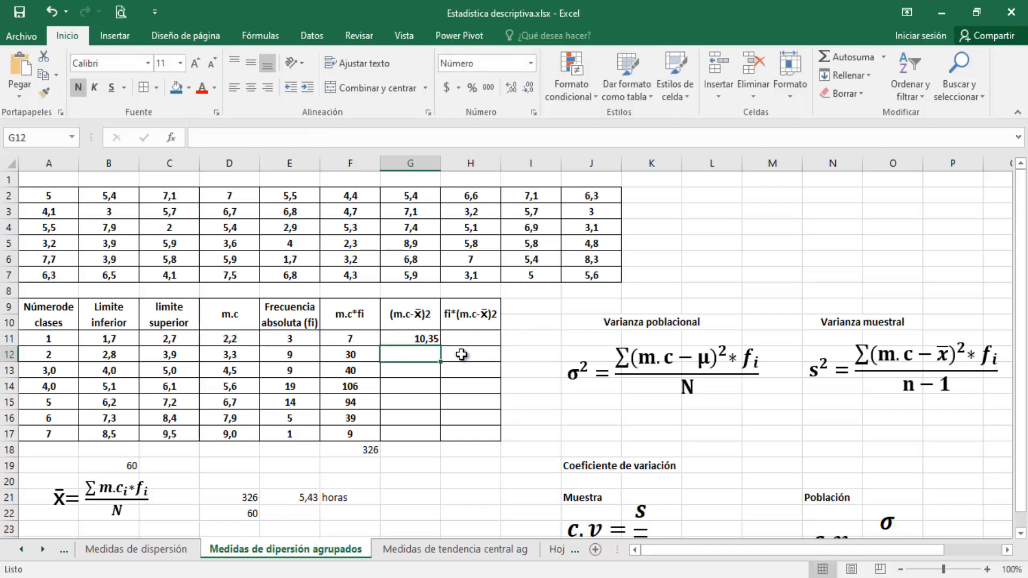
# Copy the G11 formula down through G17, and check the cell references in G17 and G11
pyautogui.click(421, 337)
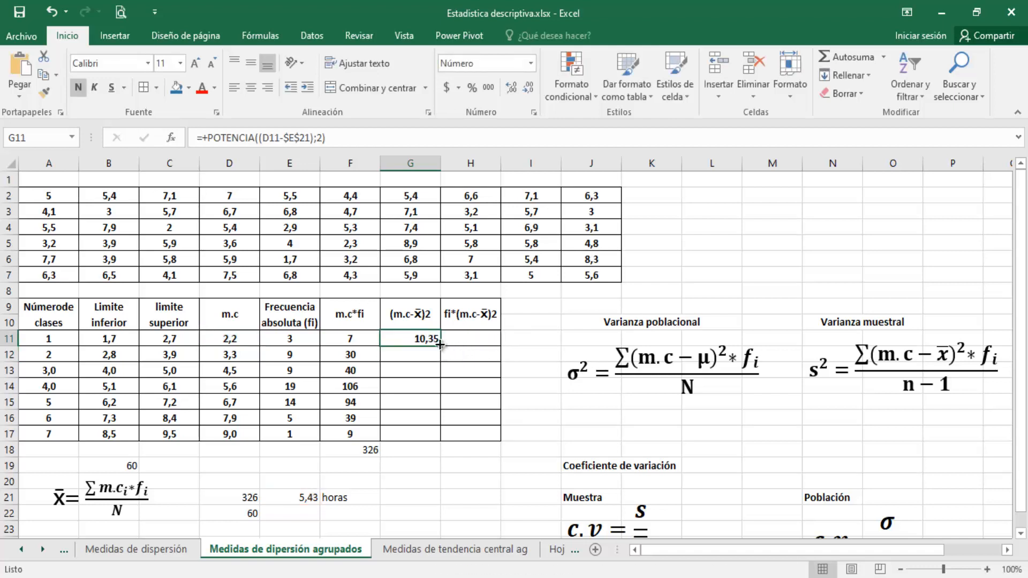
pyautogui.moveTo(440, 345); pyautogui.dragTo(440, 443)
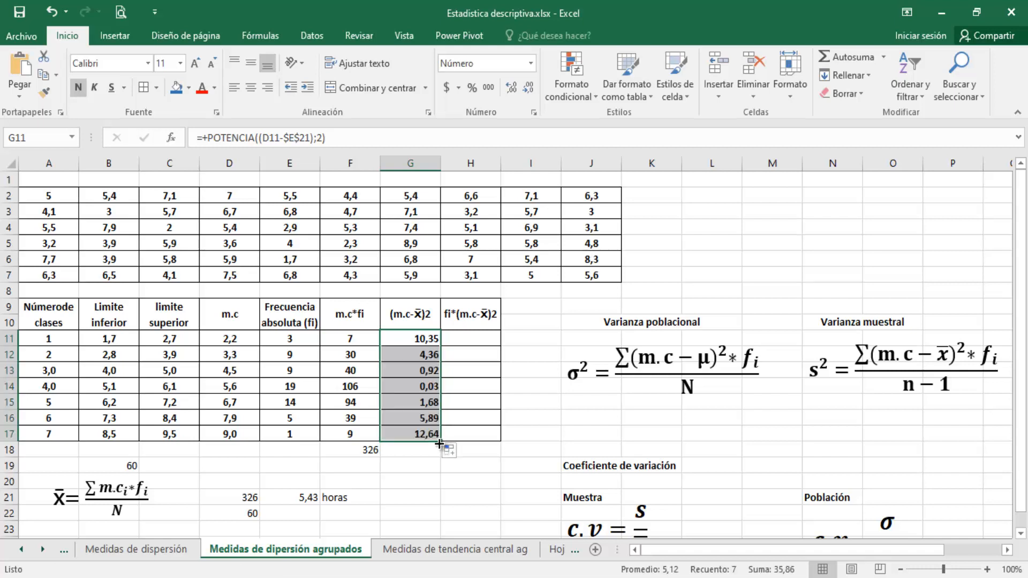
pyautogui.doubleClick(432, 433)
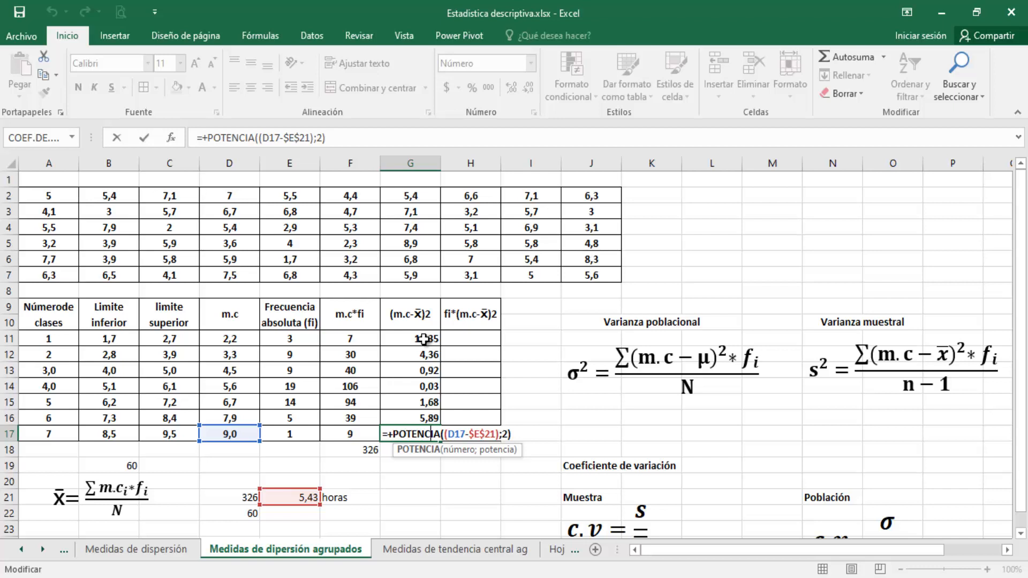
pyautogui.press('Return')
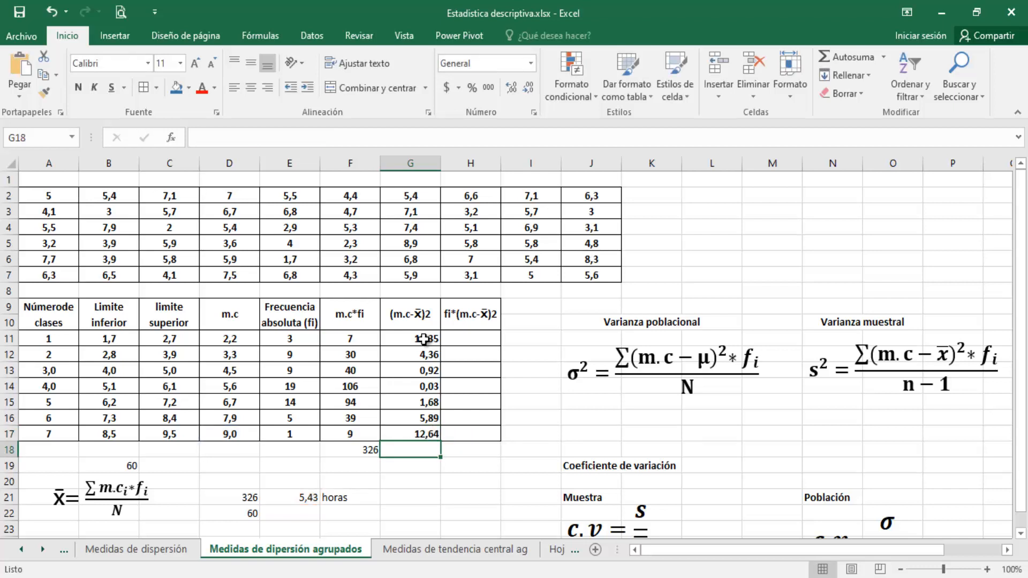
pyautogui.doubleClick(424, 338)
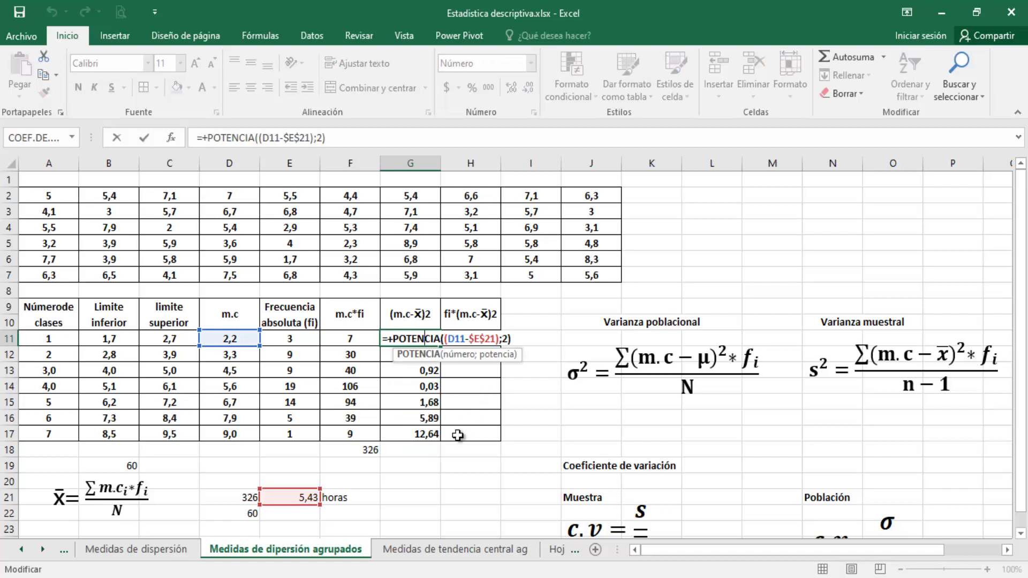
pyautogui.press('Return')
# Test the deviation without a fixed mean reference by entering +D11-E21 in G20 and copying it down to G28
pyautogui.click(430, 485)
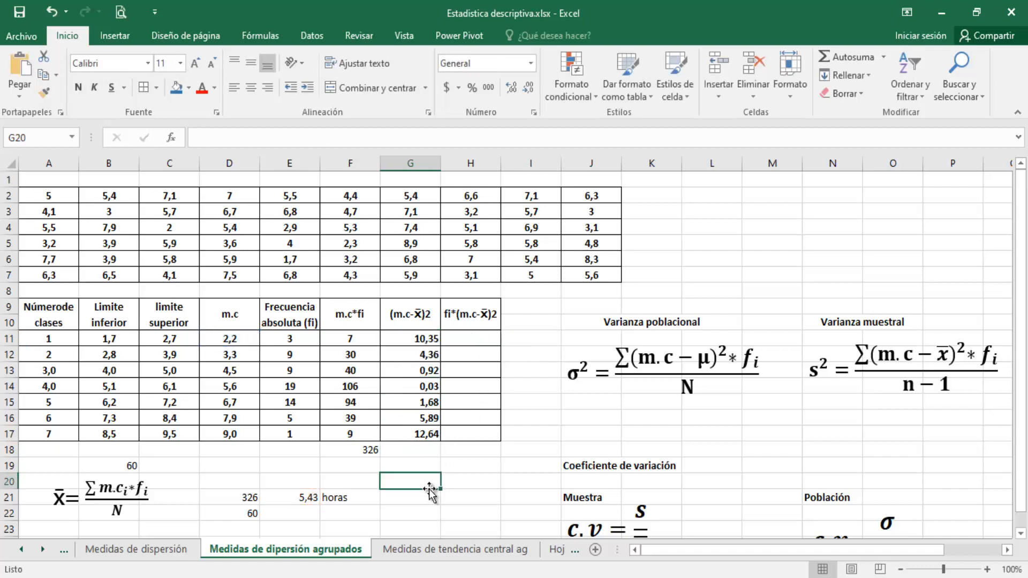
pyautogui.write('+')
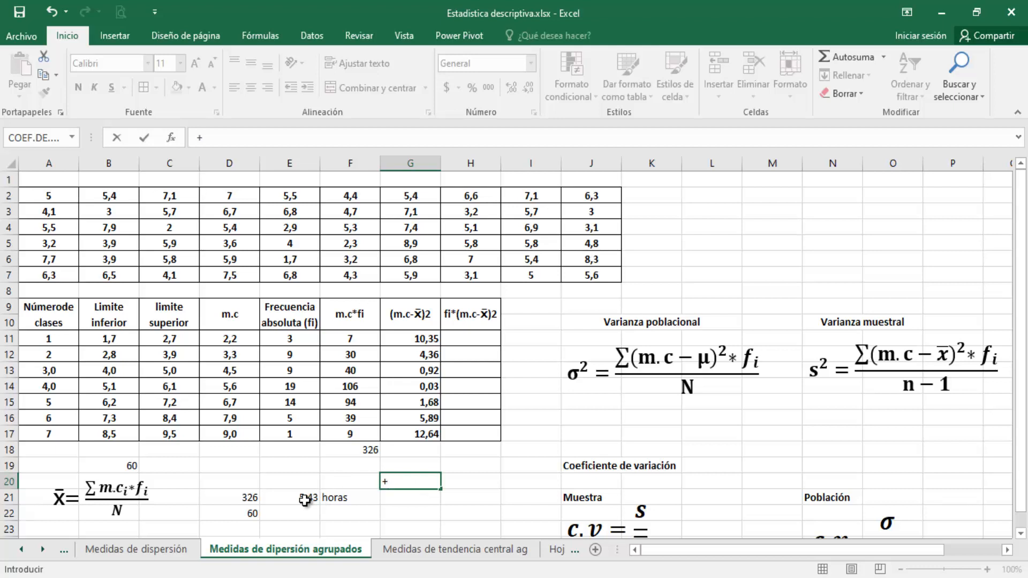
pyautogui.click(221, 341)
pyautogui.write('-')
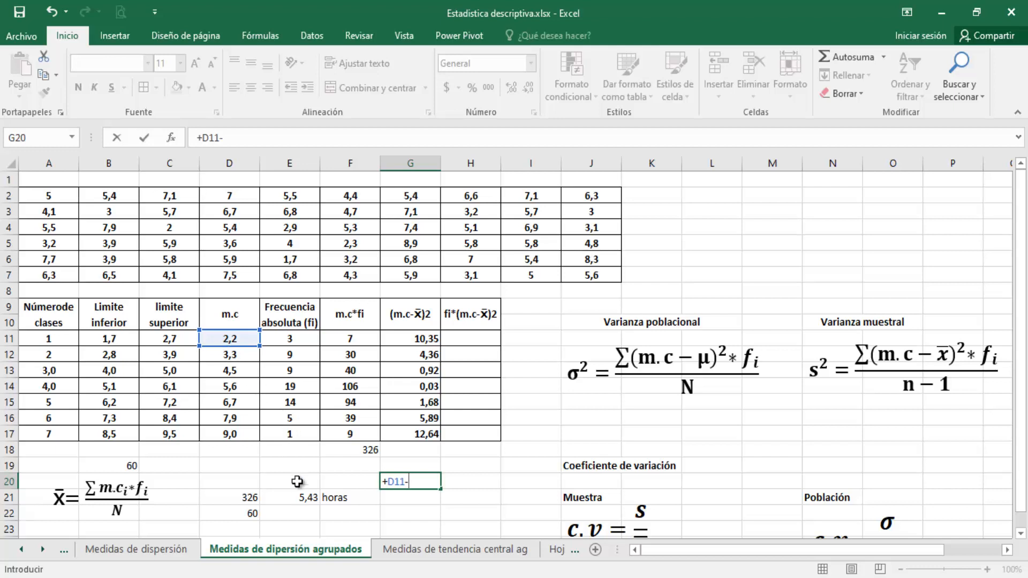
pyautogui.click(300, 498)
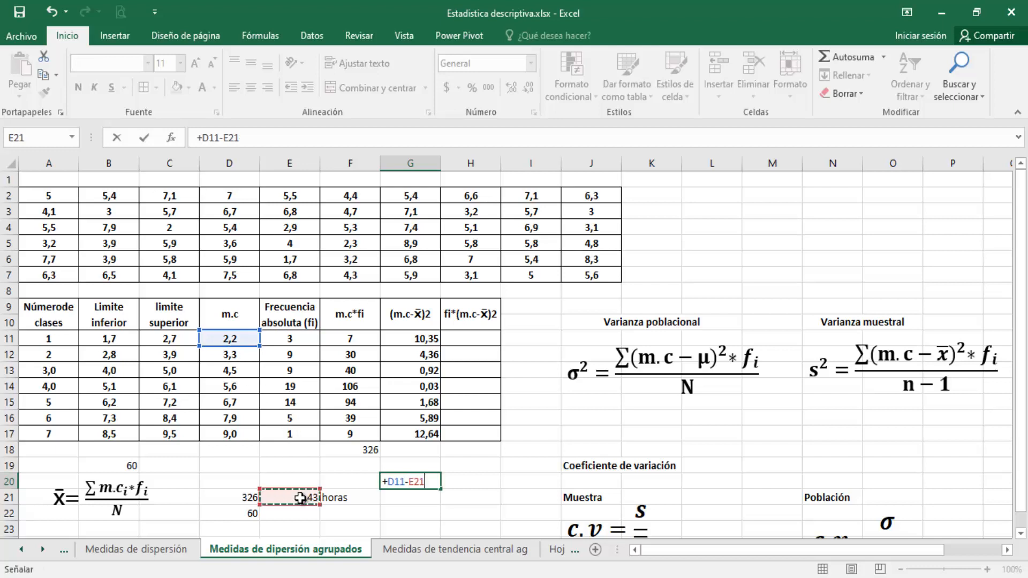
pyautogui.press('Return')
pyautogui.click(438, 484)
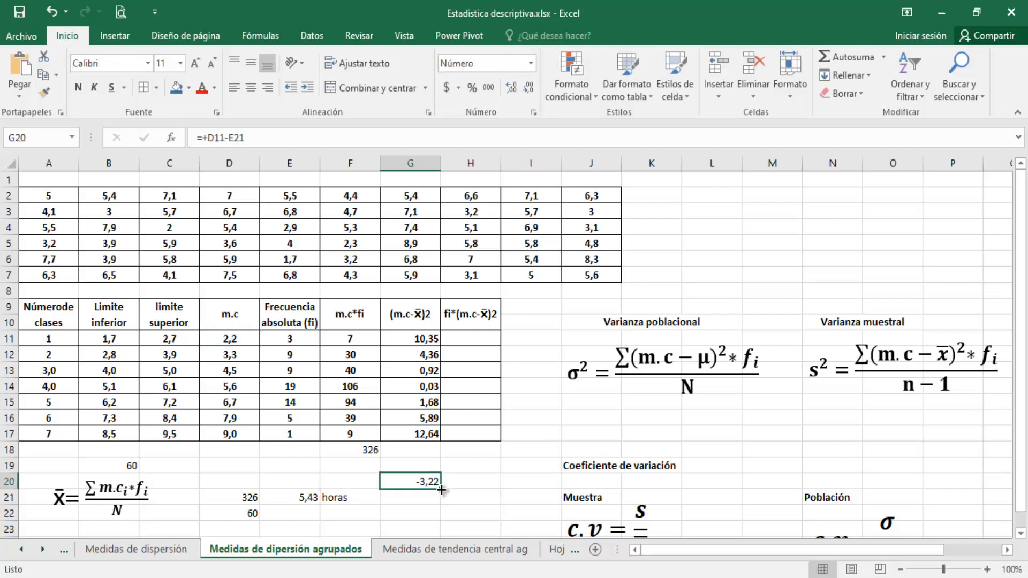
pyautogui.moveTo(444, 494); pyautogui.dragTo(431, 516)
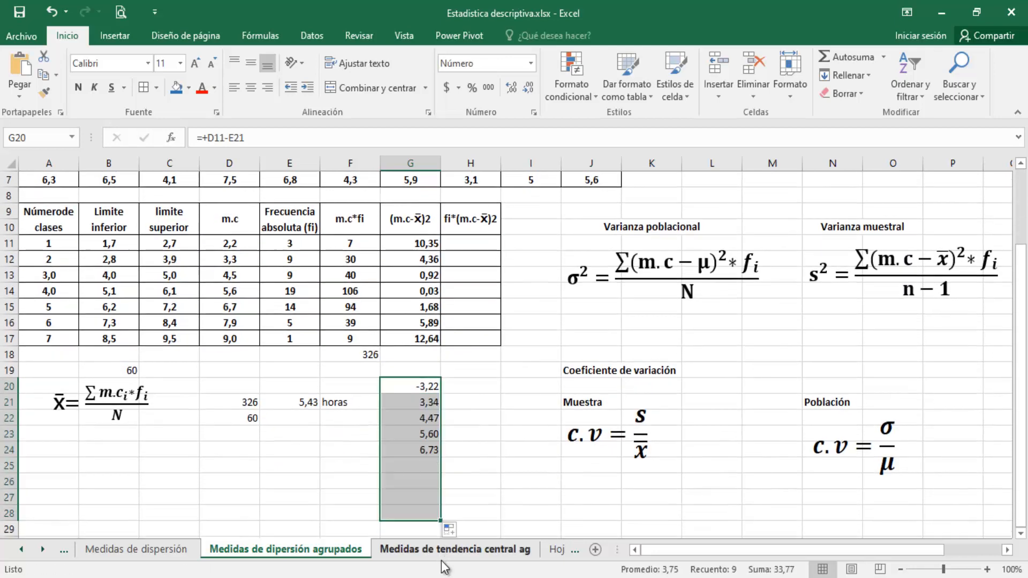
# Inspect the references of the trial formula in G26, and clear the trial cells G20:G28
pyautogui.doubleClick(422, 482)
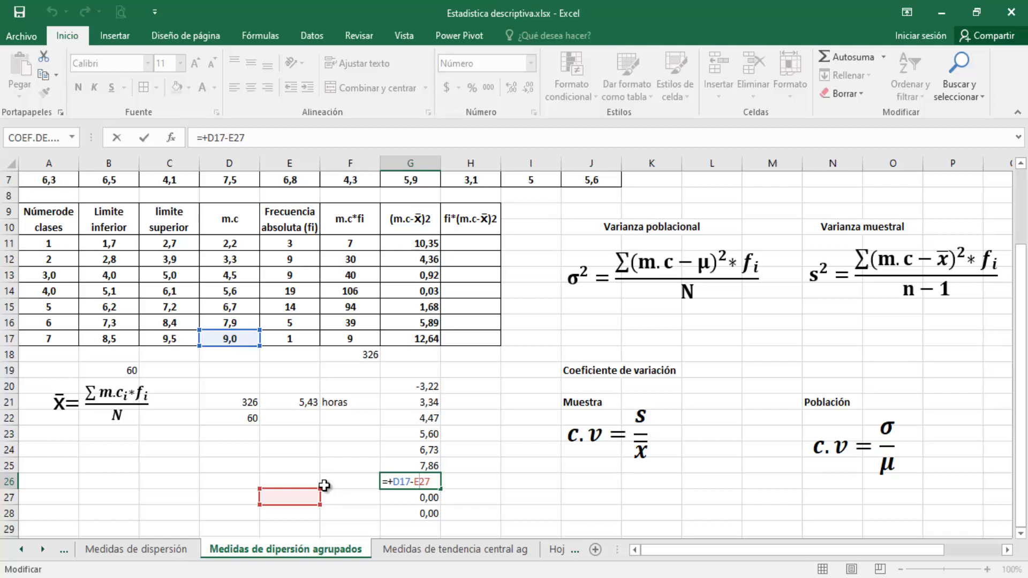
pyautogui.hotkey('ctrl', 'Return')
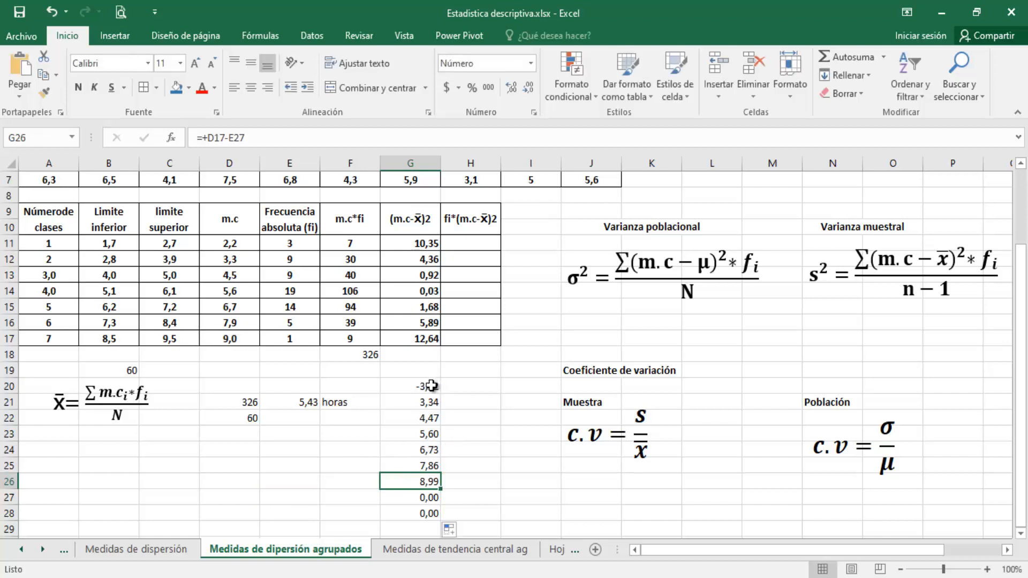
pyautogui.moveTo(431, 386); pyautogui.dragTo(427, 514)
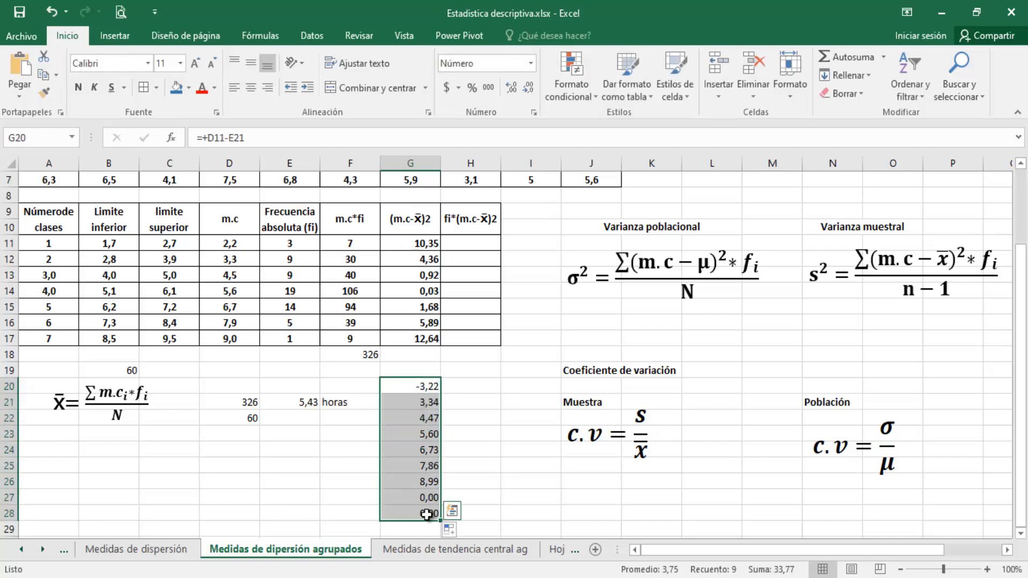
pyautogui.press('Delete')
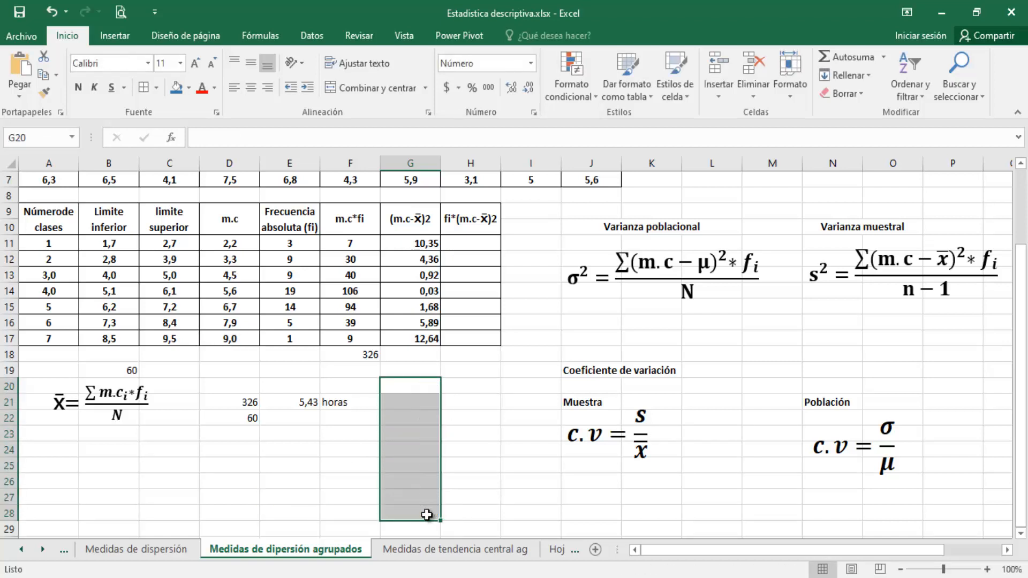
# Enter +E11*G11 in H11 to multiply the first class's absolute frequency by its squared deviation
pyautogui.click(467, 285)
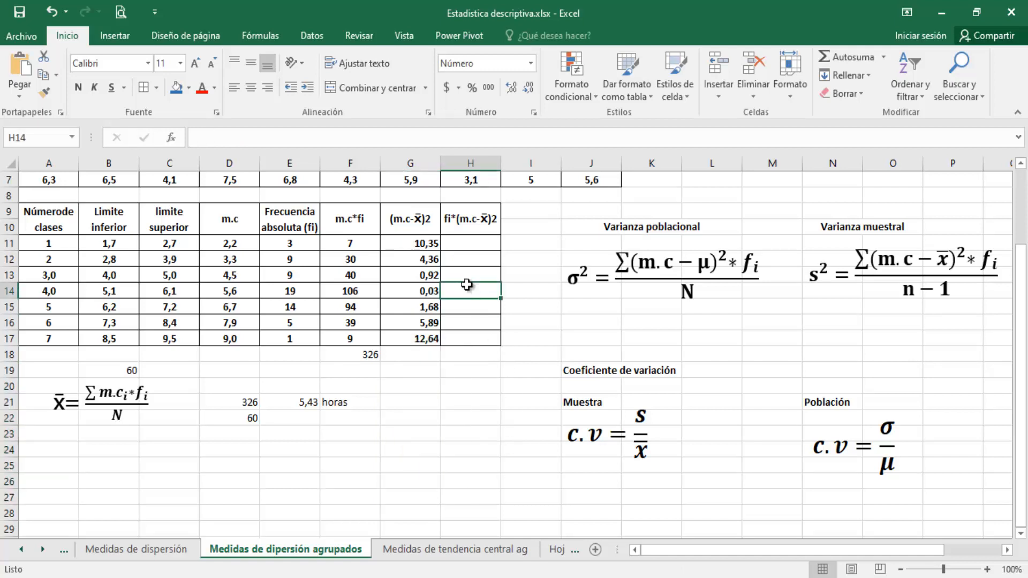
pyautogui.click(462, 242)
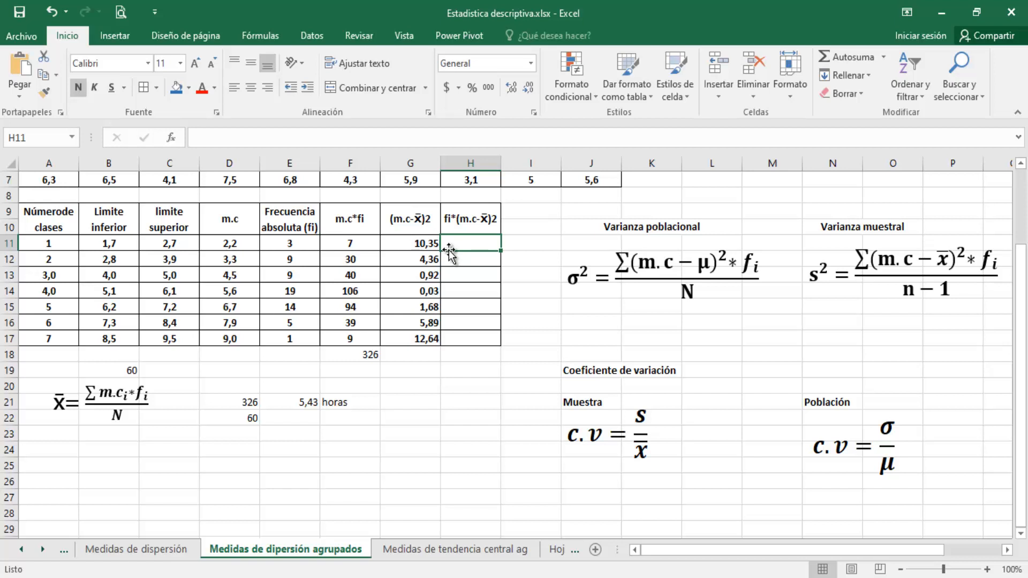
pyautogui.write('+')
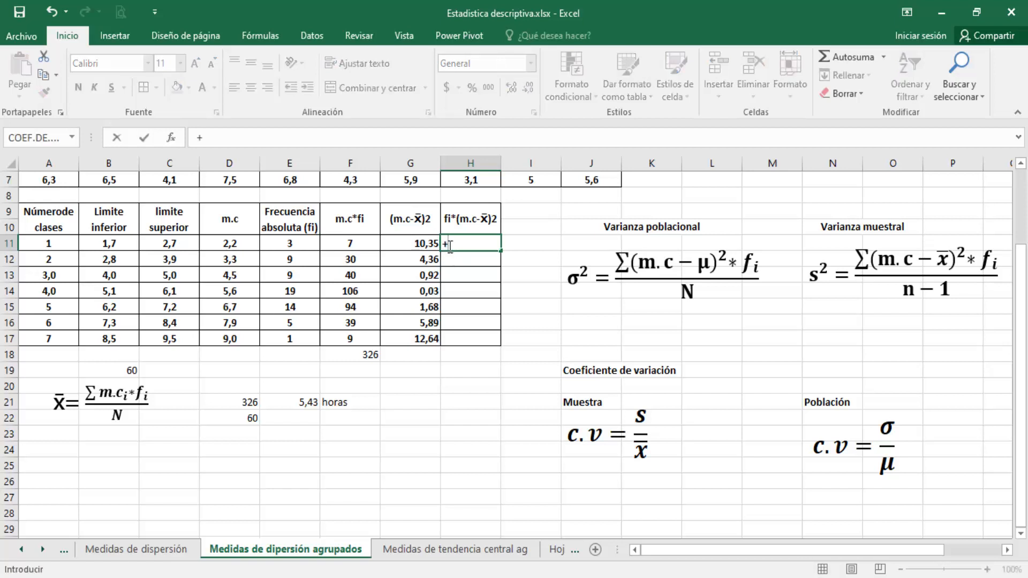
pyautogui.click(309, 243)
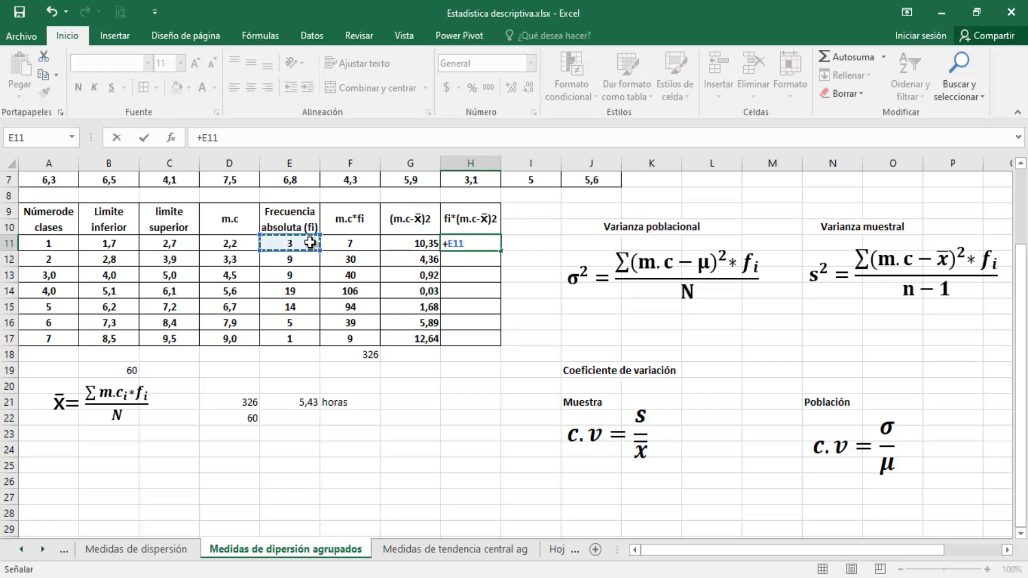
pyautogui.write('*')
pyautogui.click(423, 243)
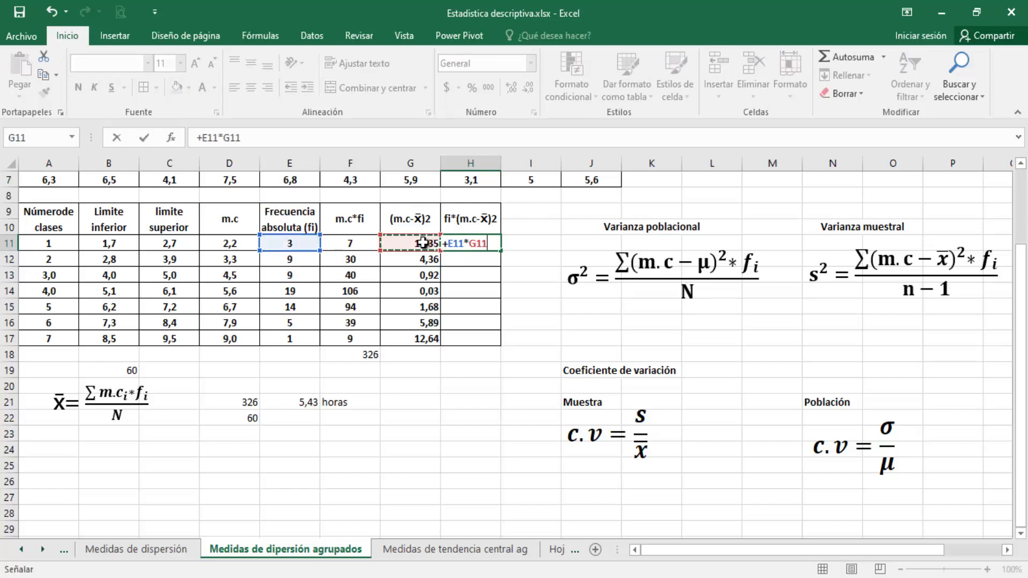
pyautogui.press('Return')
# Copy the H11 formula down through H17 and display the column with two decimals
pyautogui.click(468, 243)
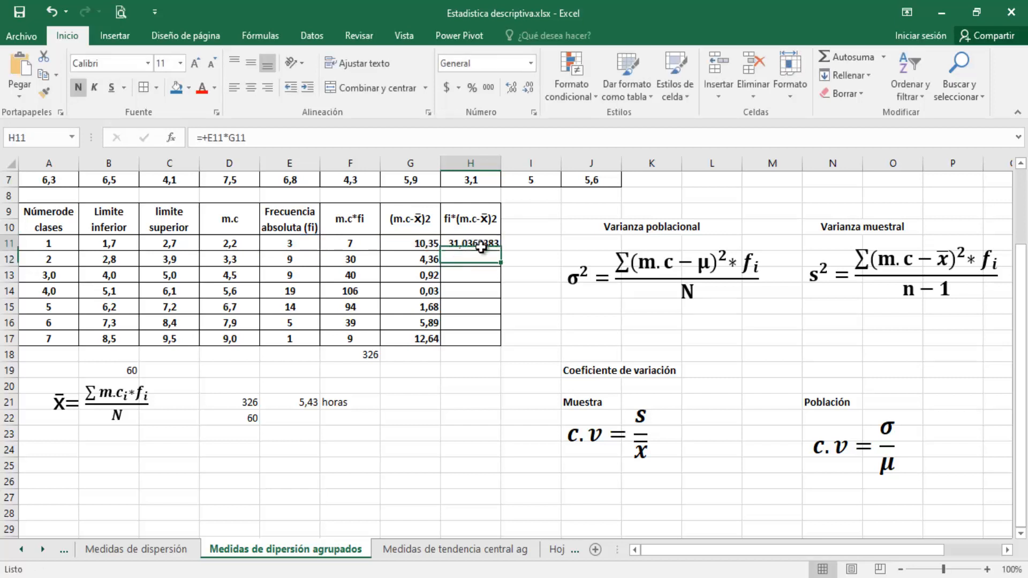
pyautogui.moveTo(501, 253); pyautogui.dragTo(497, 339)
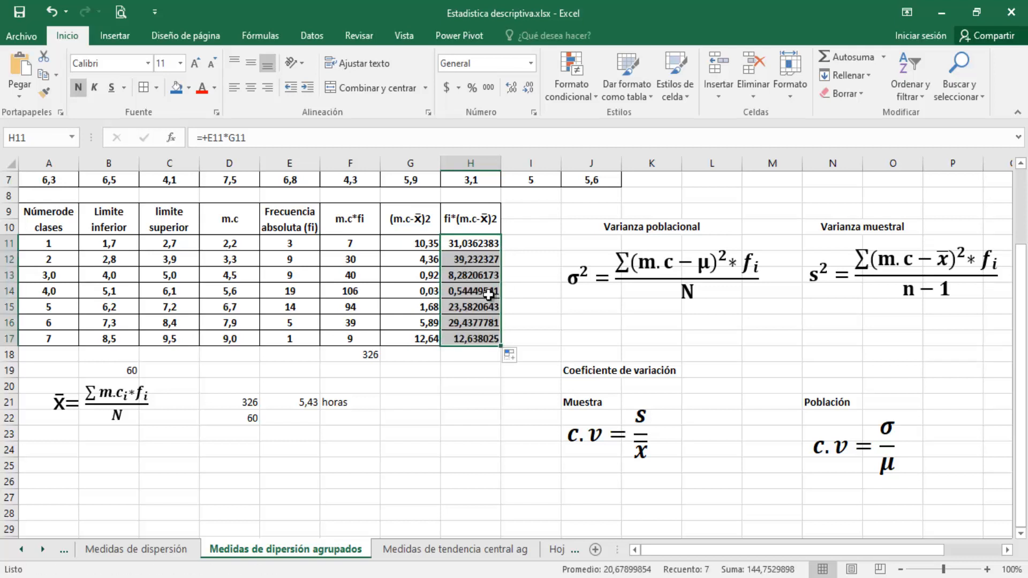
pyautogui.click(529, 91)
pyautogui.click(529, 91)
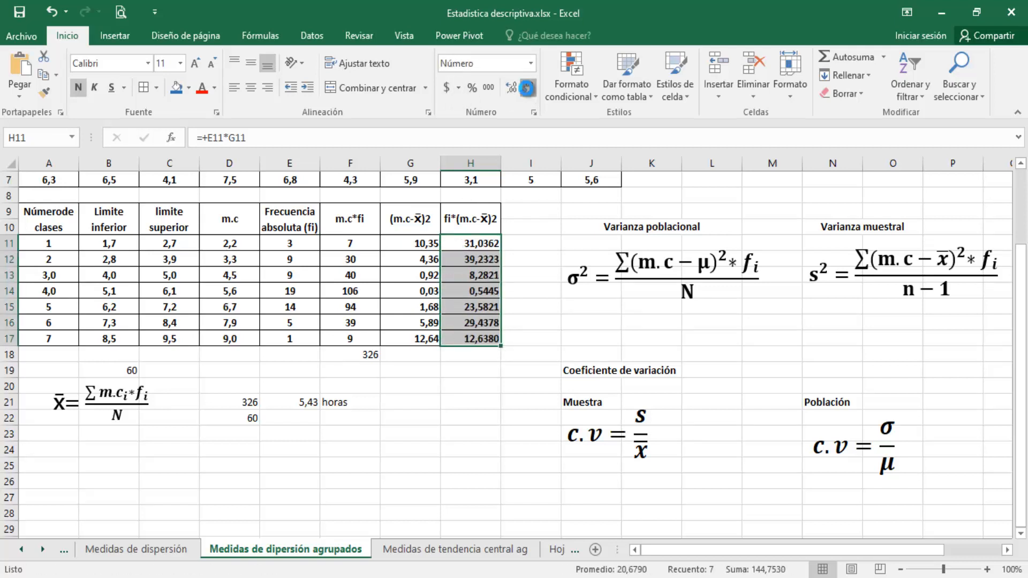
pyautogui.click(529, 91)
pyautogui.click(529, 91)
pyautogui.click(529, 91)
pyautogui.click(529, 91)
pyautogui.click(511, 88)
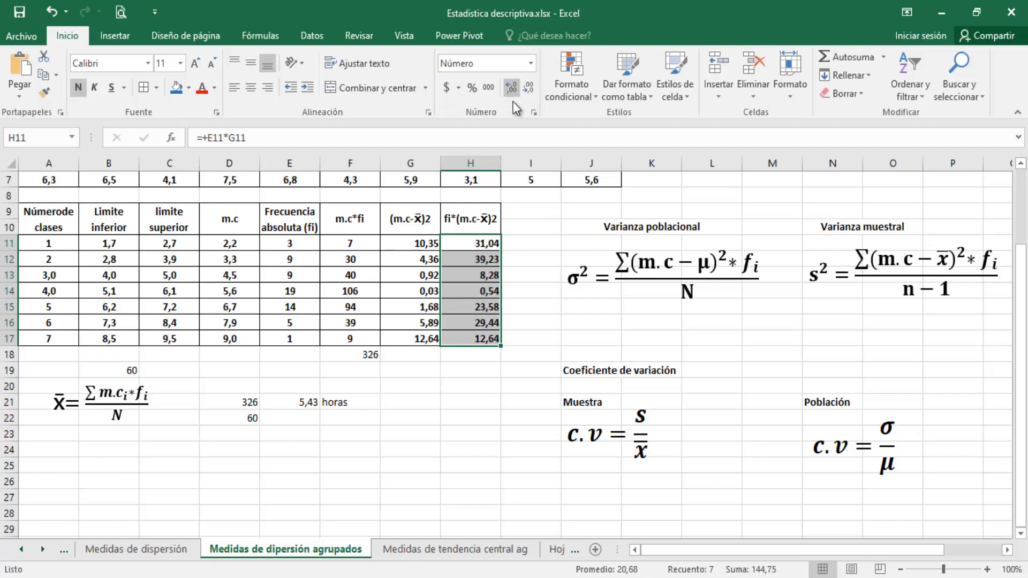
# Total the frequency-weighted squared deviations by entering +SUMA(H11:H17) in H18
pyautogui.click(509, 366)
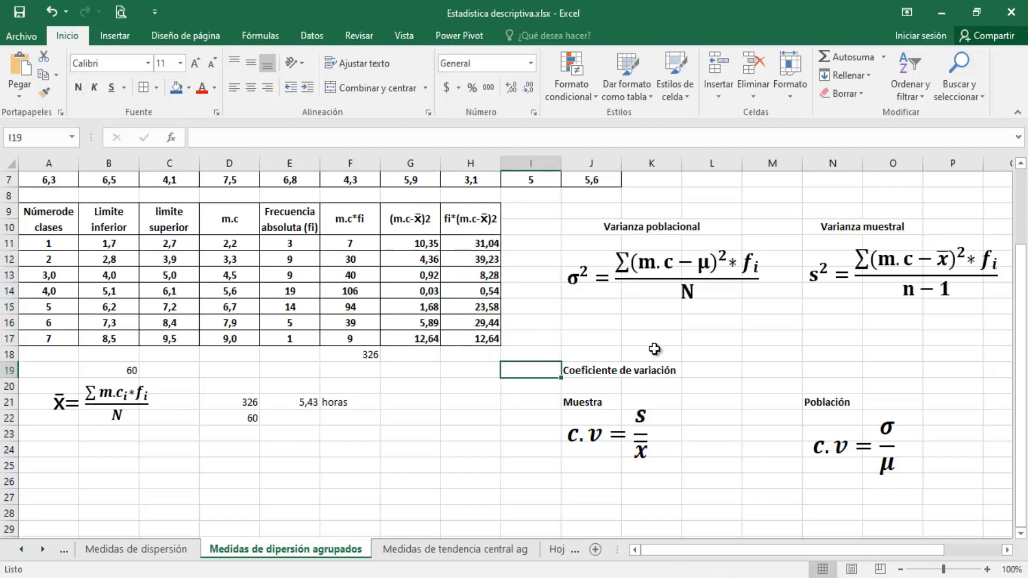
pyautogui.click(810, 336)
pyautogui.click(845, 321)
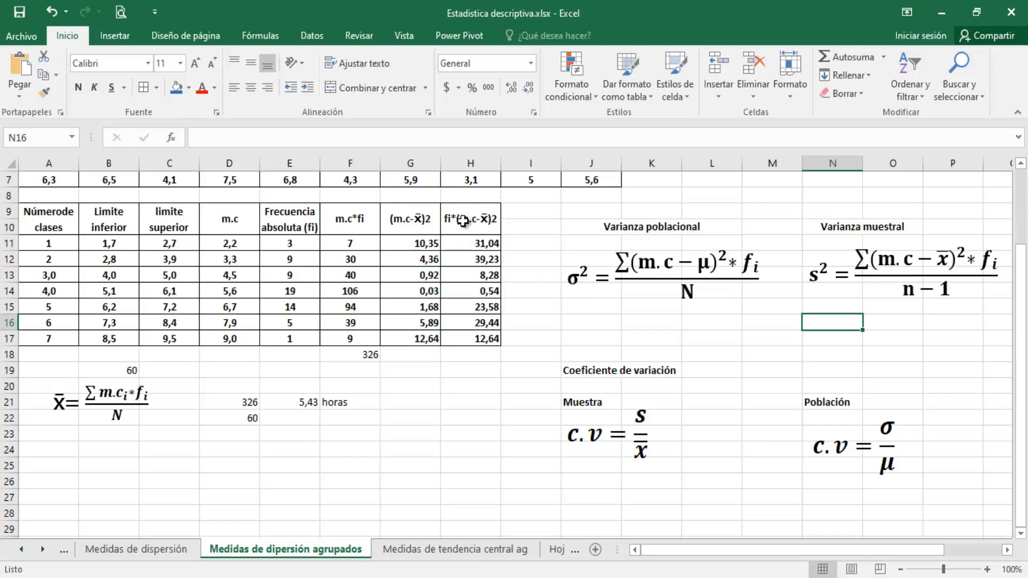
pyautogui.click(487, 355)
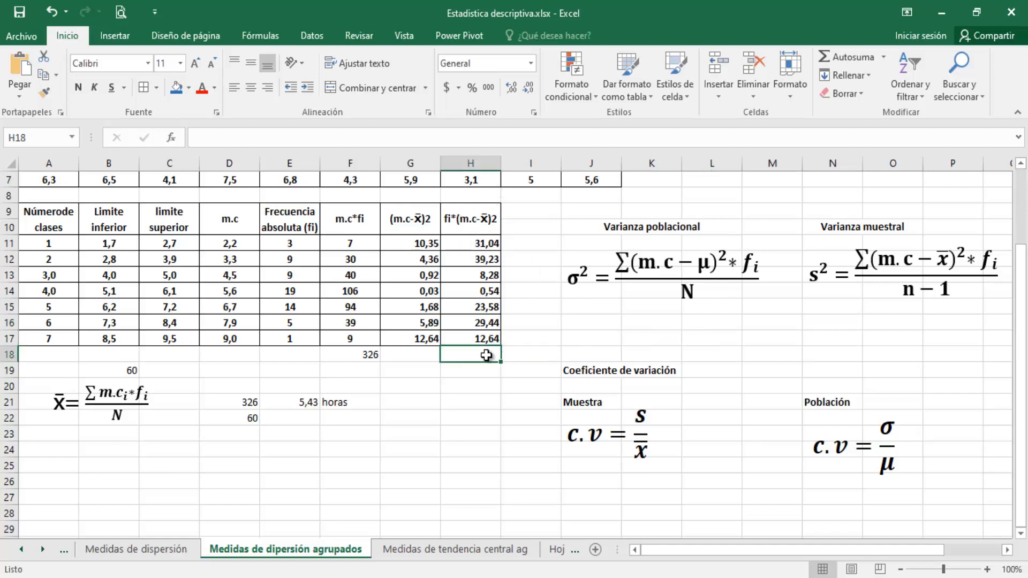
pyautogui.write('+sum')
pyautogui.press('Tab')
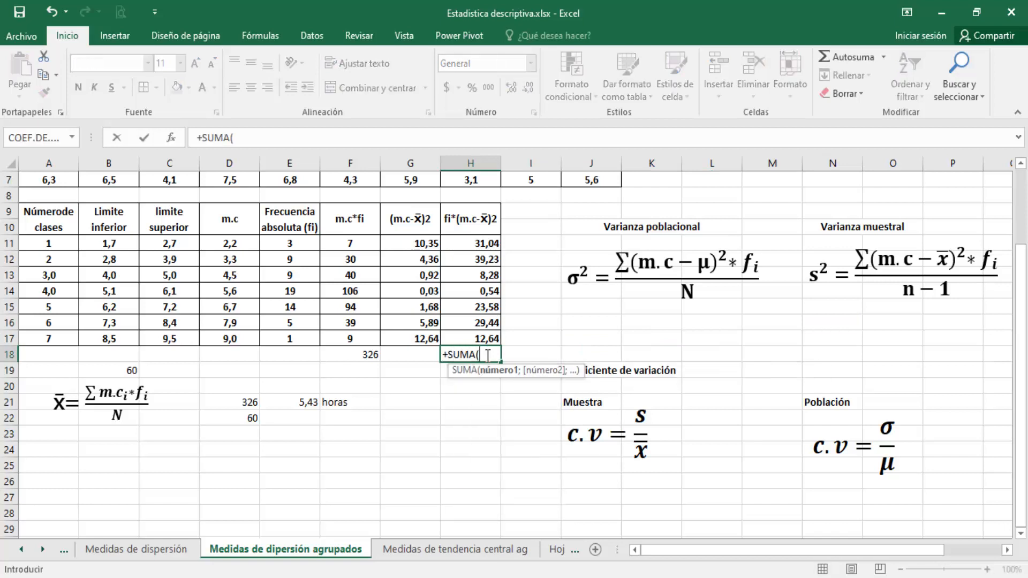
pyautogui.moveTo(482, 244); pyautogui.dragTo(478, 335)
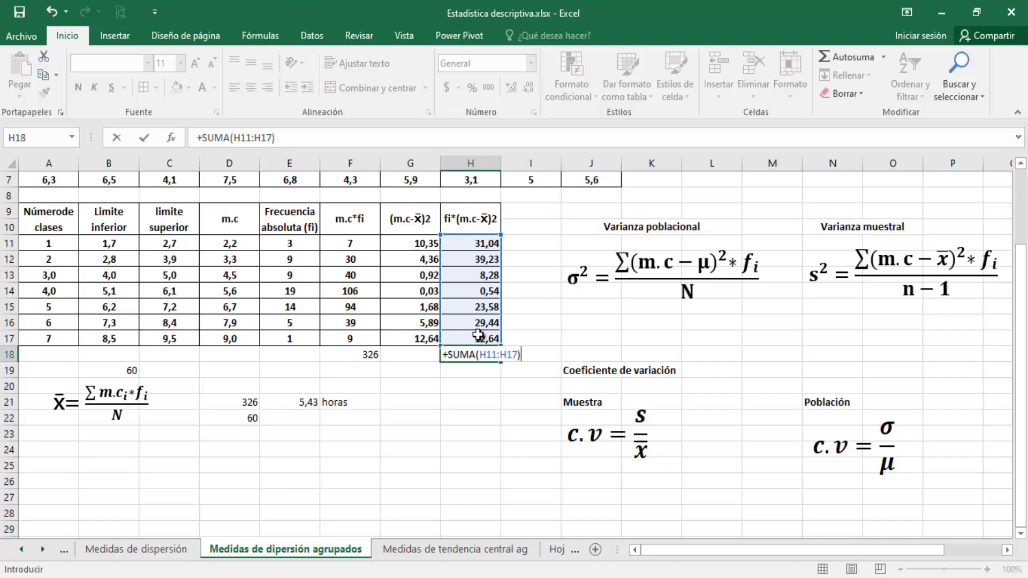
pyautogui.press('Return')
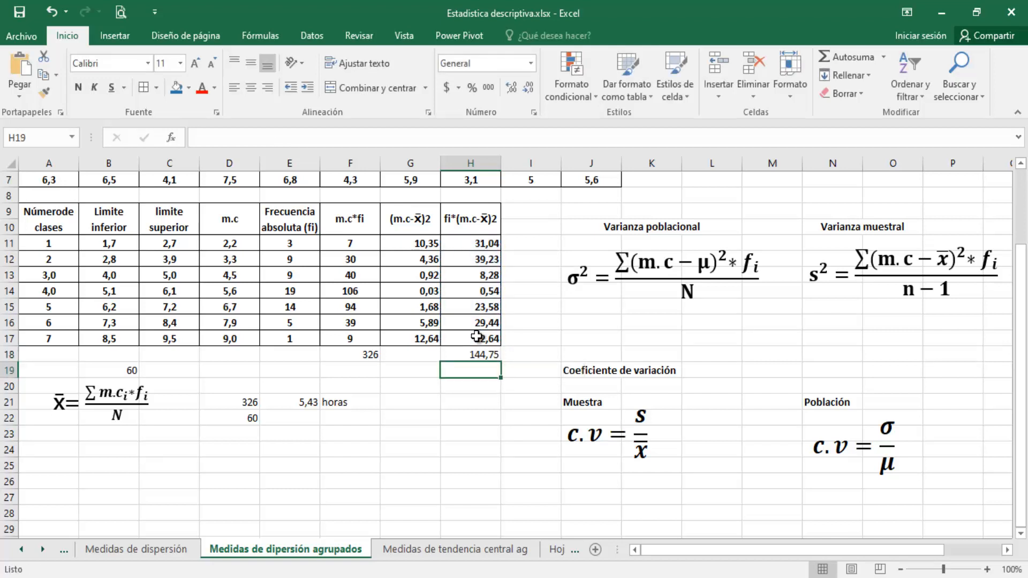
pyautogui.click(478, 354)
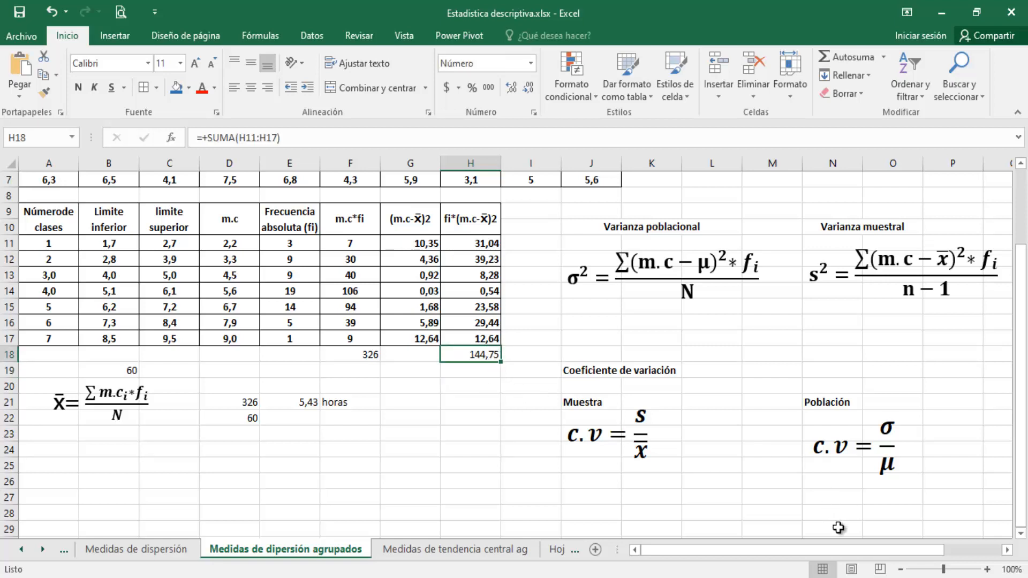
# Set up the sample variance terms below its formula, entering +H18 in O16 as numerator and 60-1 in O17 as denominator
pyautogui.moveTo(854, 552); pyautogui.dragTo(872, 553)
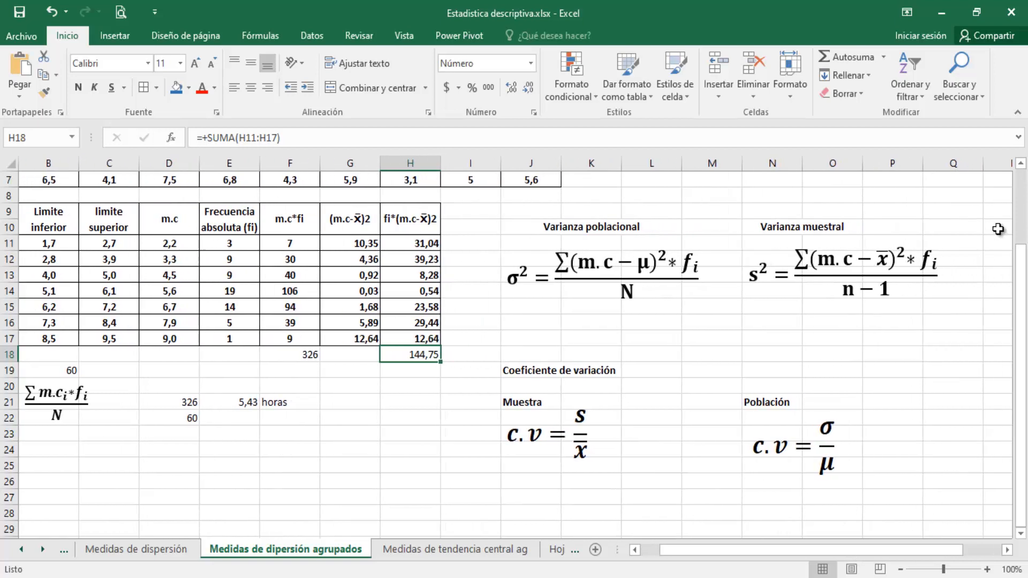
pyautogui.click(764, 327)
pyautogui.click(829, 326)
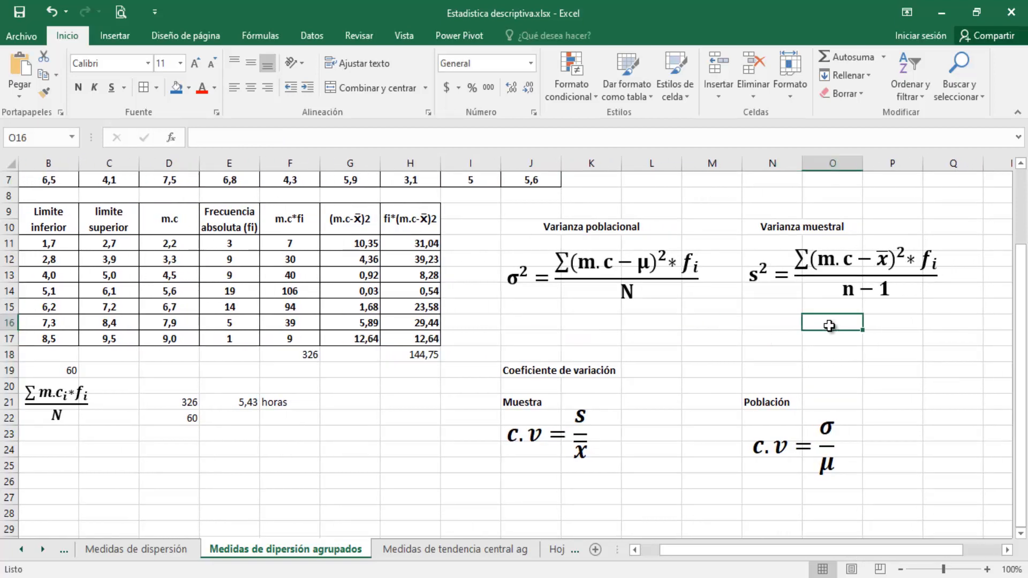
pyautogui.write('+')
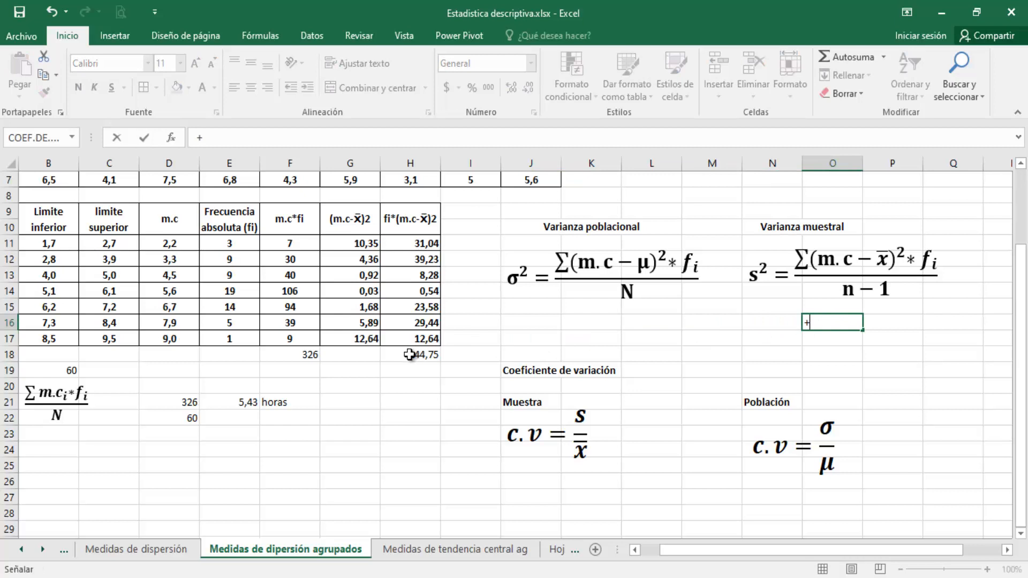
pyautogui.click(410, 354)
pyautogui.press('Return')
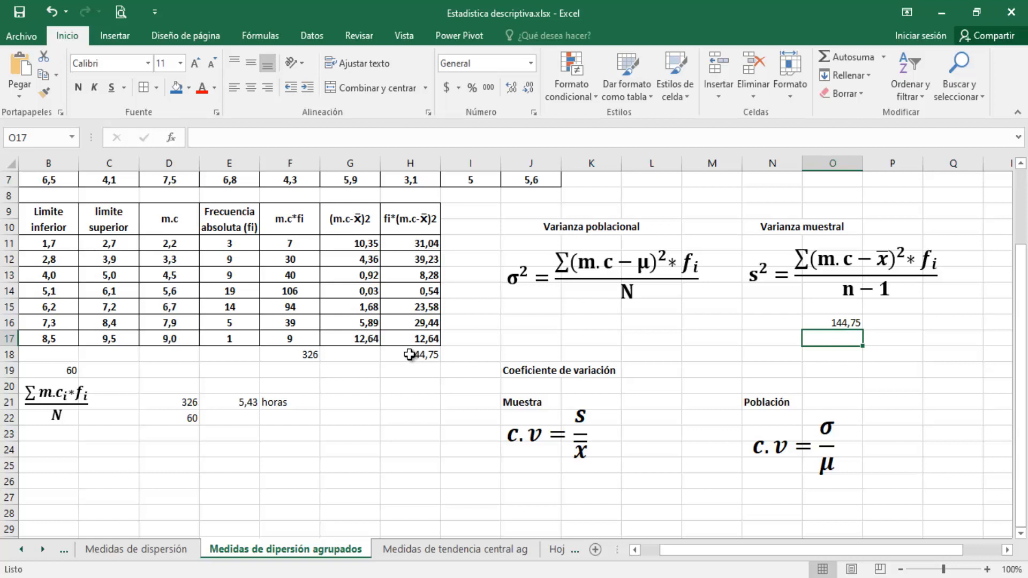
pyautogui.write('+')
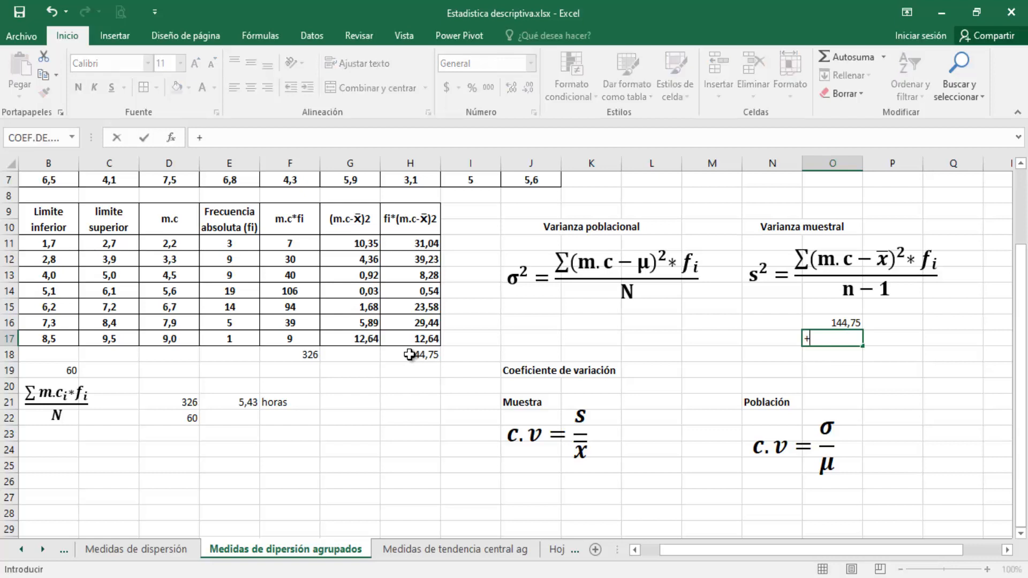
pyautogui.write('60-1')
pyautogui.press('Return')
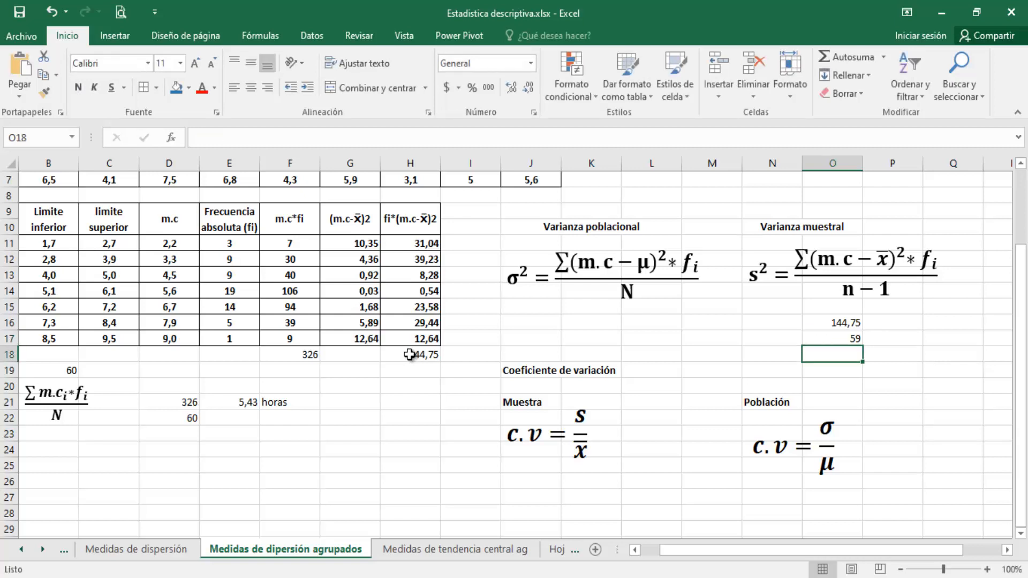
# Calculate the sample variance by entering +O16/O17 in P16
pyautogui.click(906, 326)
pyautogui.write('+')
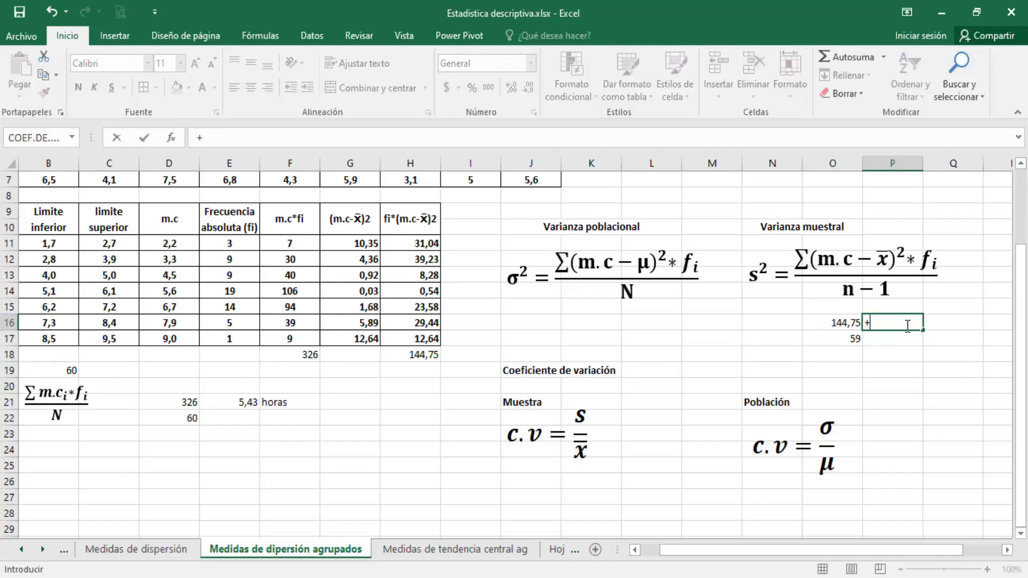
pyautogui.click(846, 324)
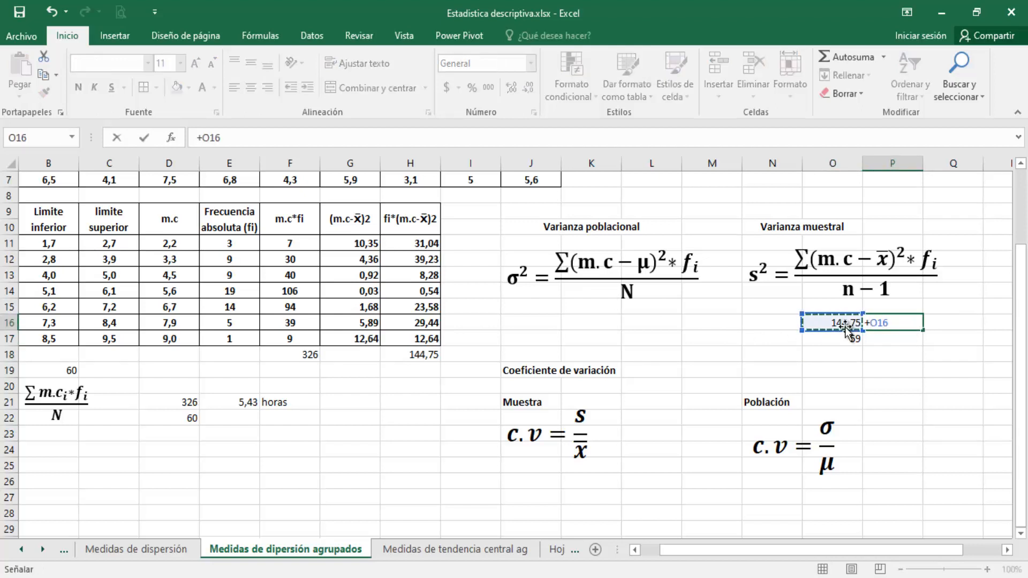
pyautogui.write('/')
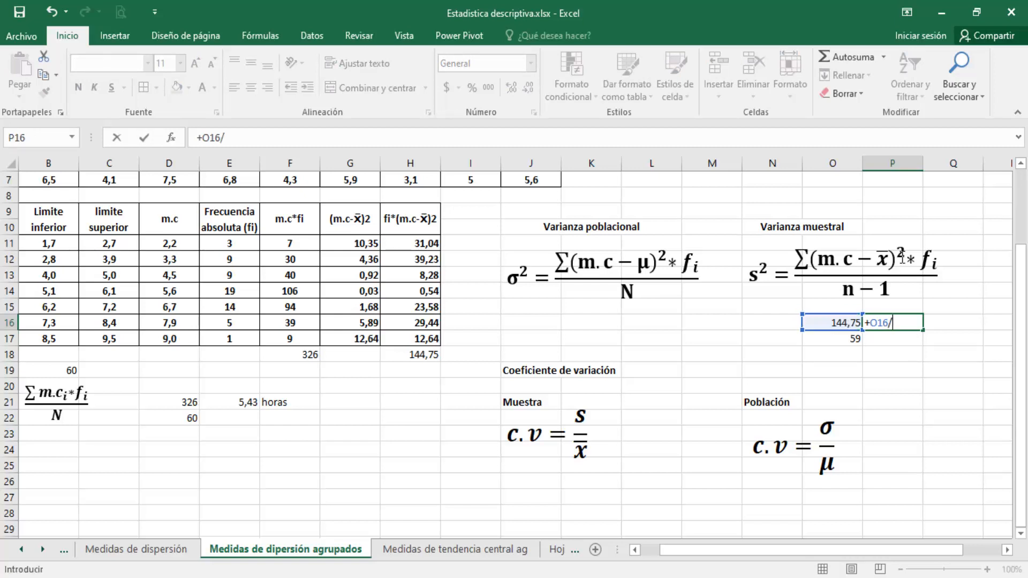
pyautogui.click(850, 339)
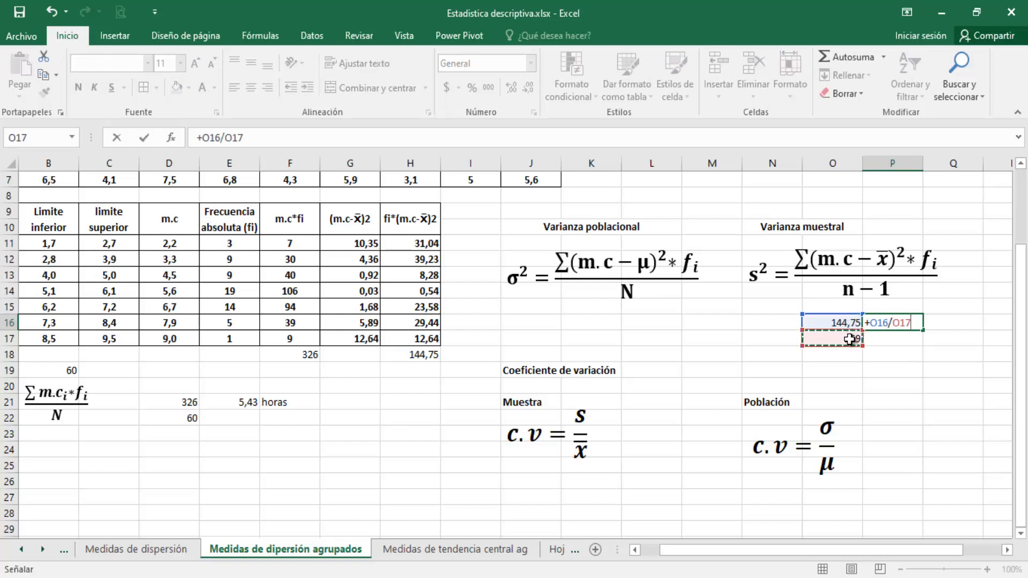
pyautogui.press('Return')
# Display the sample variance in P16 with two decimals
pyautogui.click(910, 324)
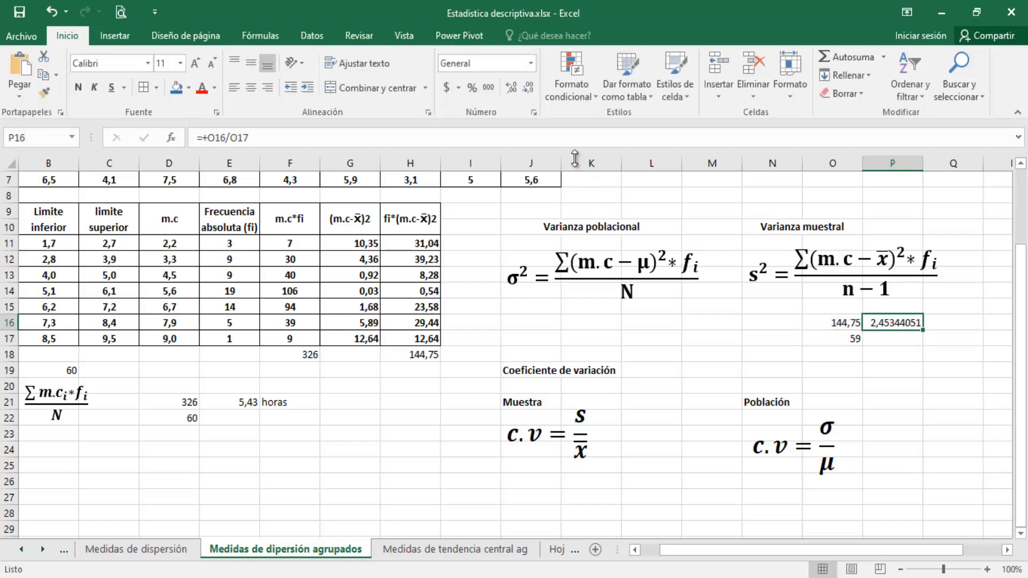
pyautogui.click(530, 88)
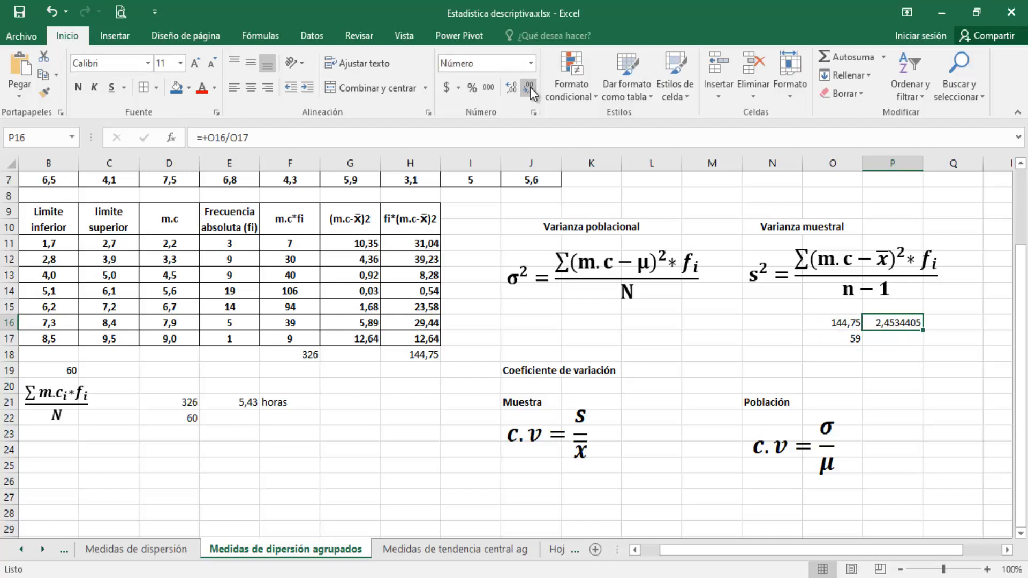
pyautogui.click(531, 88)
pyautogui.click(530, 88)
pyautogui.click(530, 87)
pyautogui.click(530, 88)
pyautogui.click(530, 88)
# Enter the unit horas^2 in Q16 beside the sample variance
pyautogui.click(956, 312)
pyautogui.click(956, 321)
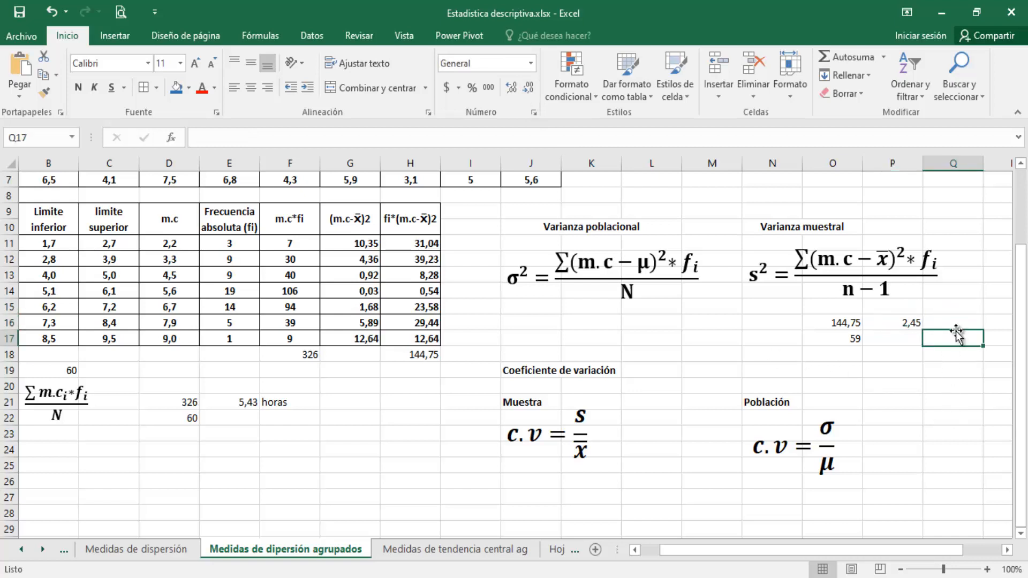
pyautogui.write('horas^2')
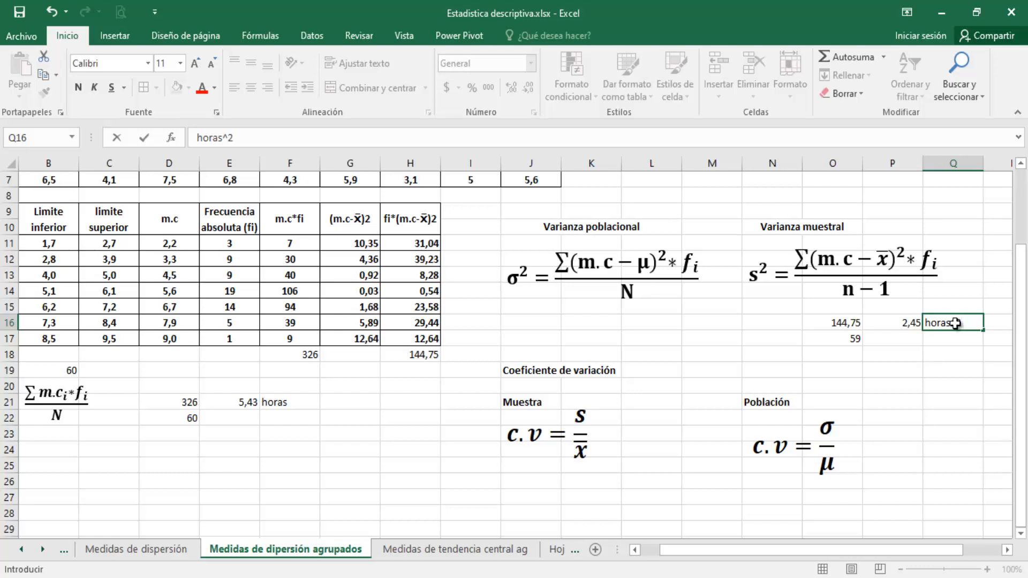
pyautogui.press('Return')
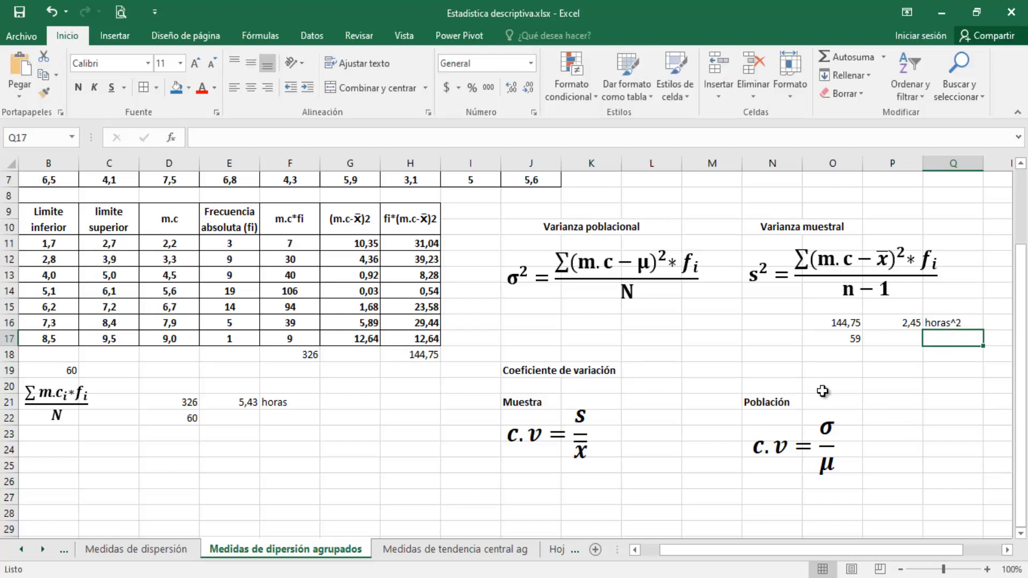
# Highlight the variance result in P16:Q16 with bold text, a blue fill and font size 14
pyautogui.moveTo(910, 323); pyautogui.dragTo(947, 320)
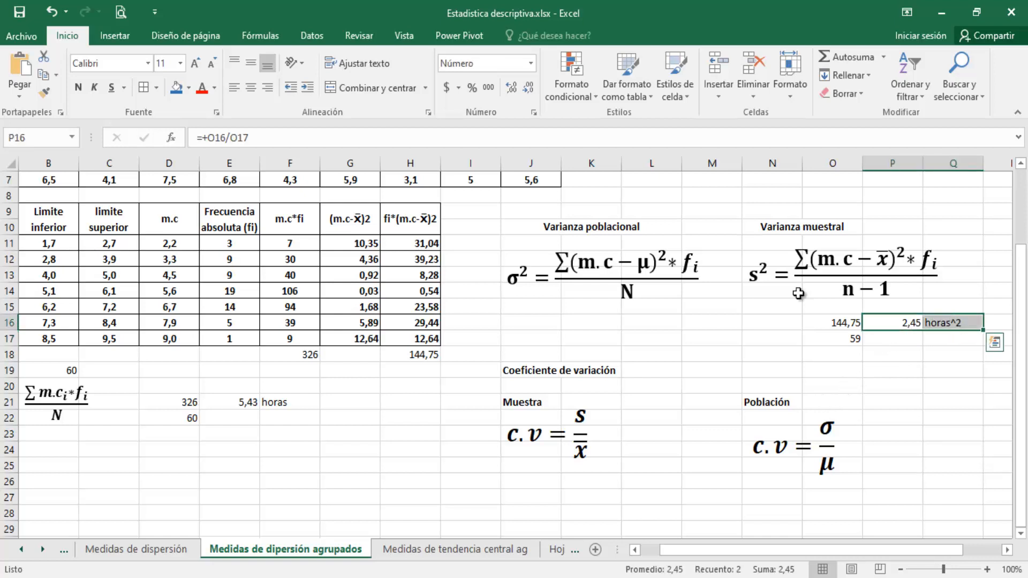
pyautogui.click(177, 88)
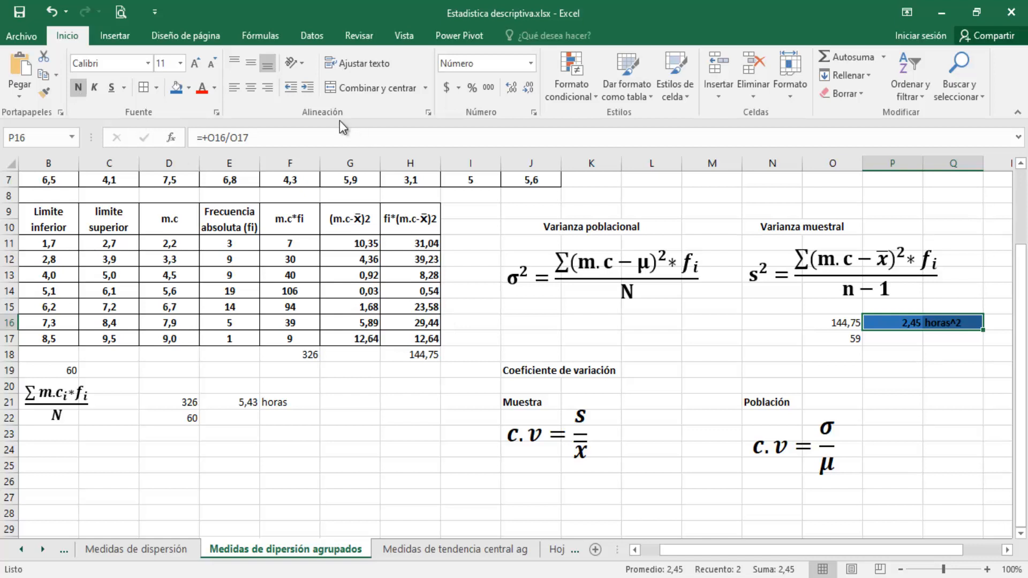
pyautogui.click(198, 67)
pyautogui.click(197, 66)
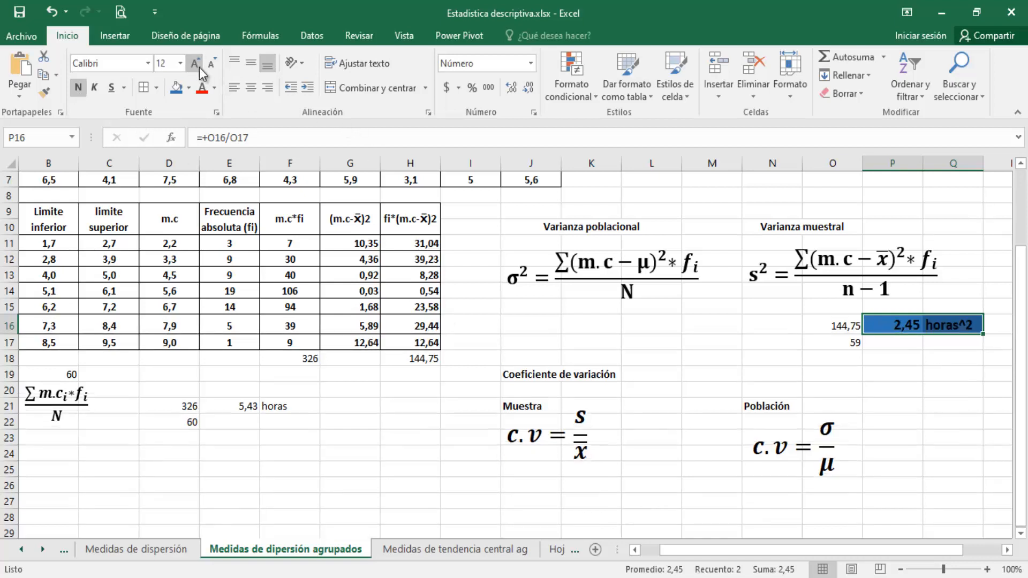
pyautogui.click(951, 342)
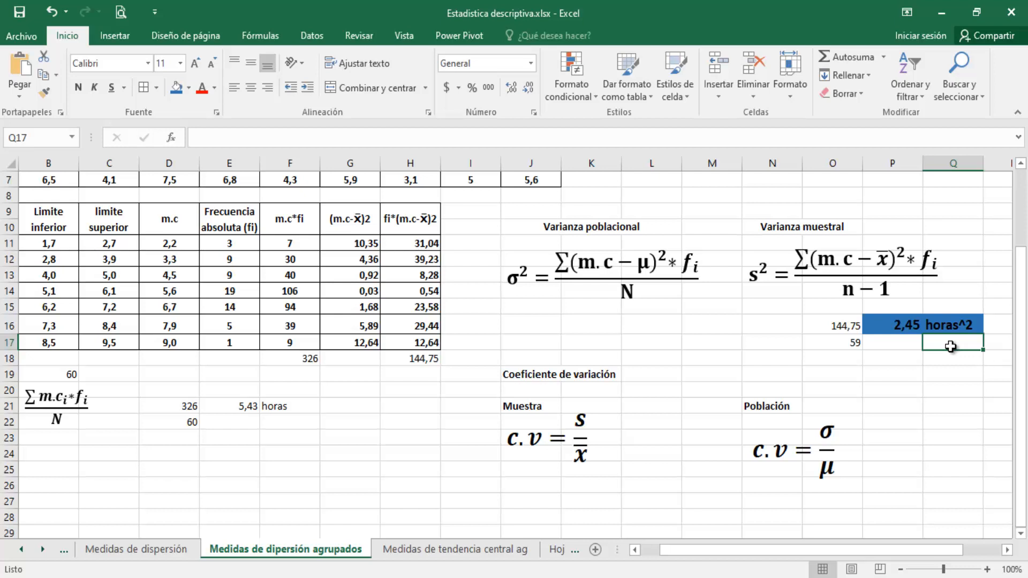
# Label the sample variance calculation by entering s^2 in N16
pyautogui.press('Right')
pyautogui.press('Right')
pyautogui.press('Right')
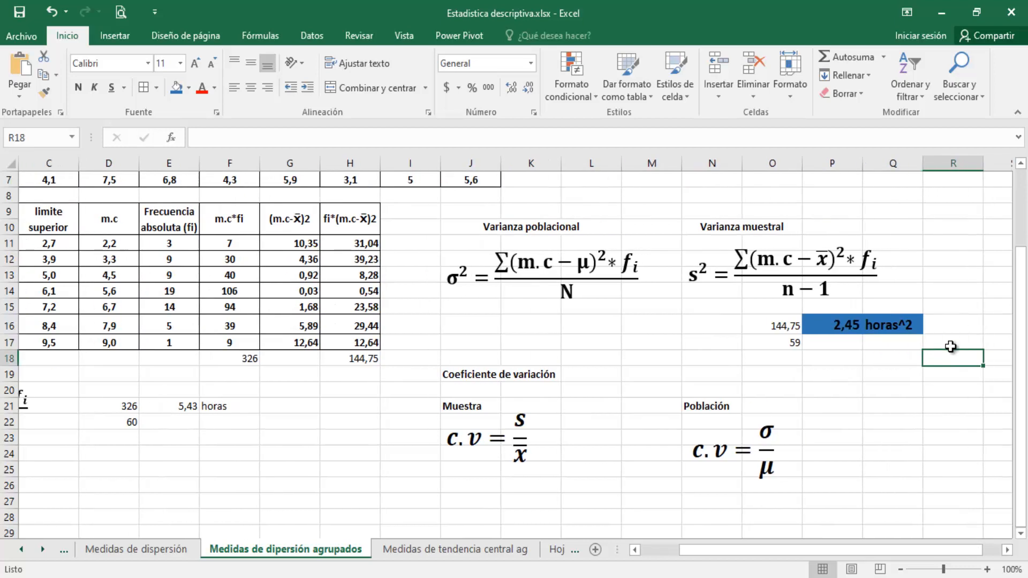
pyautogui.press('Down')
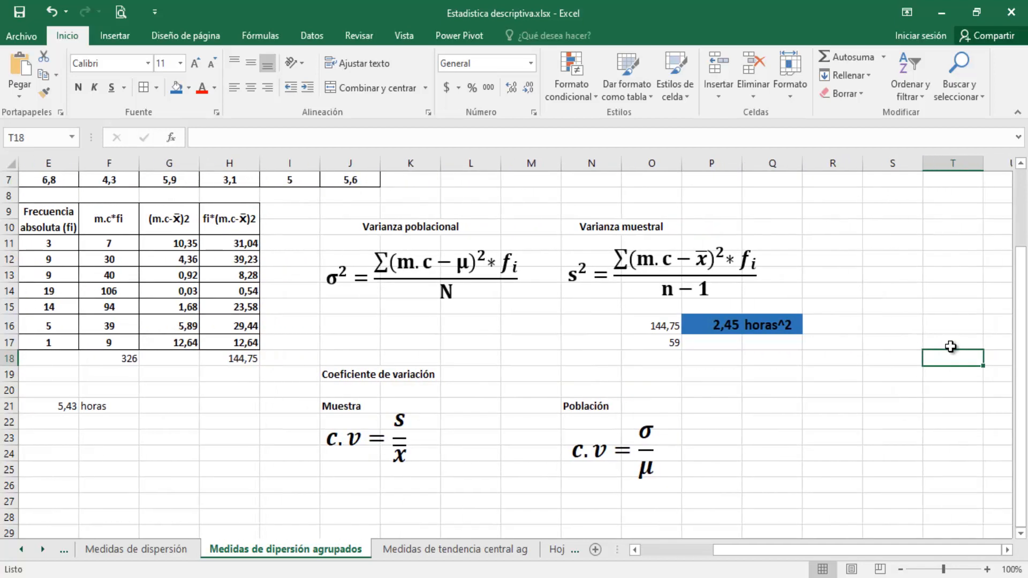
pyautogui.press('Left')
pyautogui.press('Left')
pyautogui.press('Left')
pyautogui.press('Left')
pyautogui.press('Left')
pyautogui.press('Up')
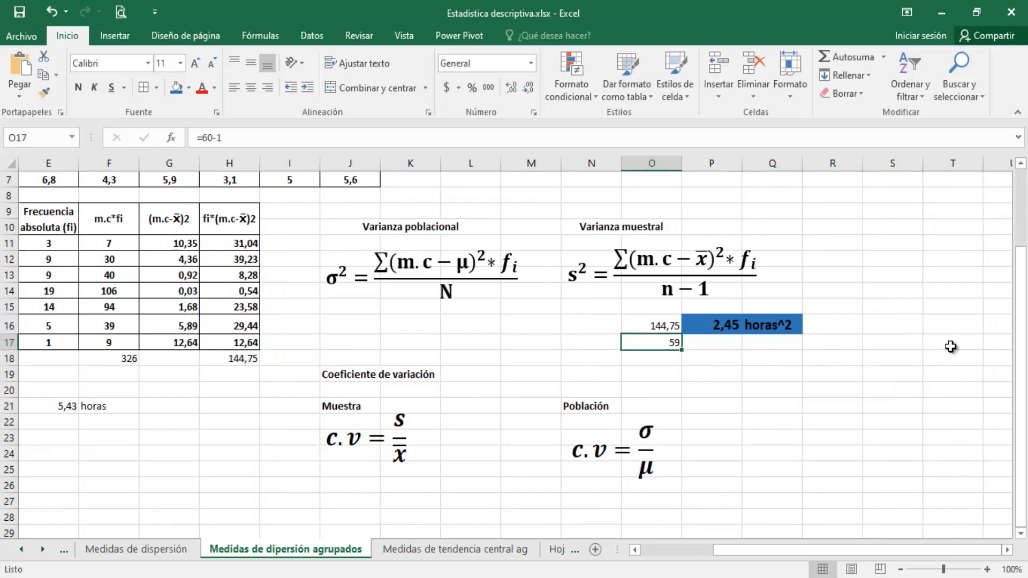
pyautogui.press('Left')
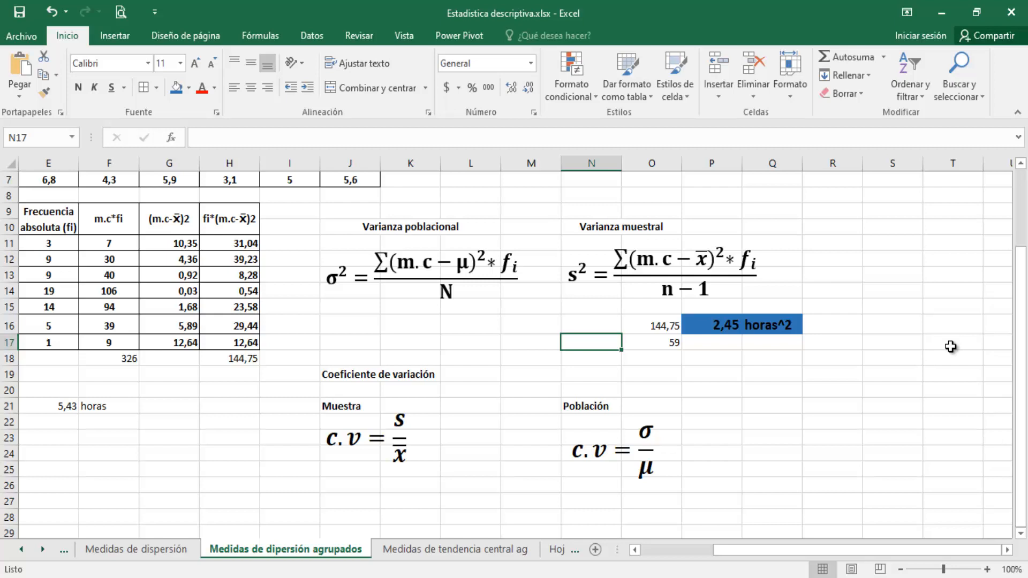
pyautogui.press('Up')
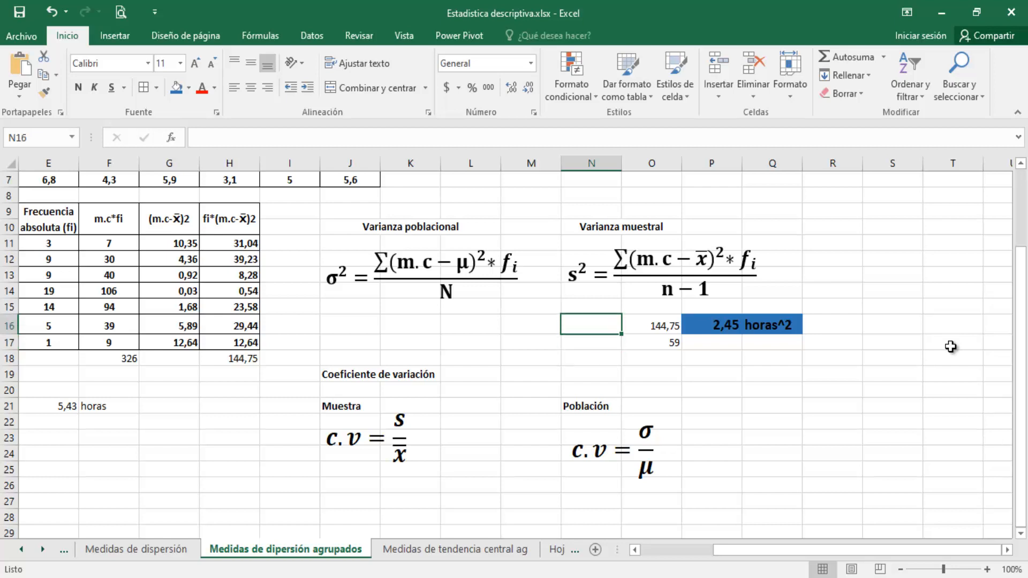
pyautogui.write('s')
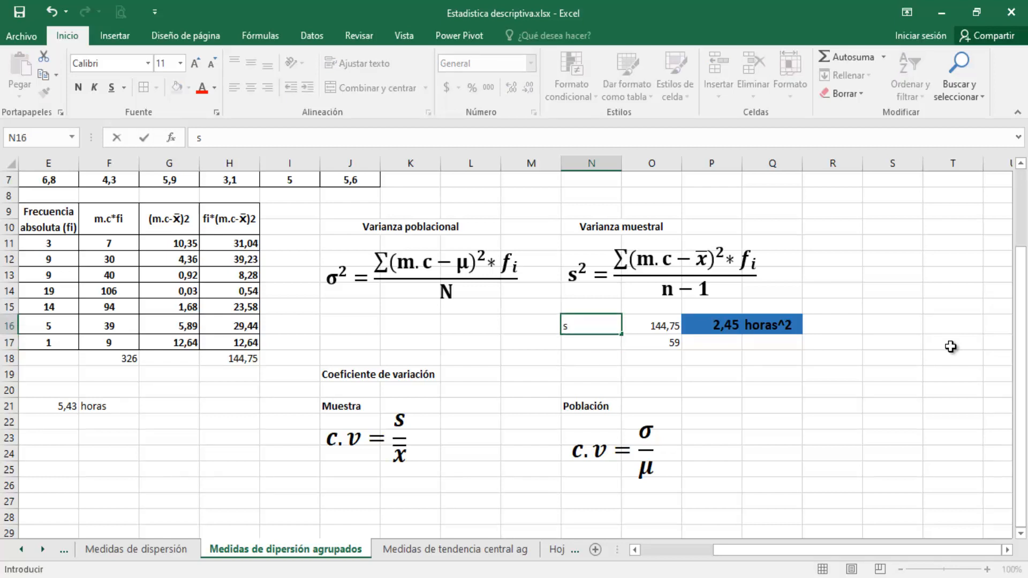
pyautogui.write('^27')
pyautogui.press('BackSpace')
pyautogui.press('Return')
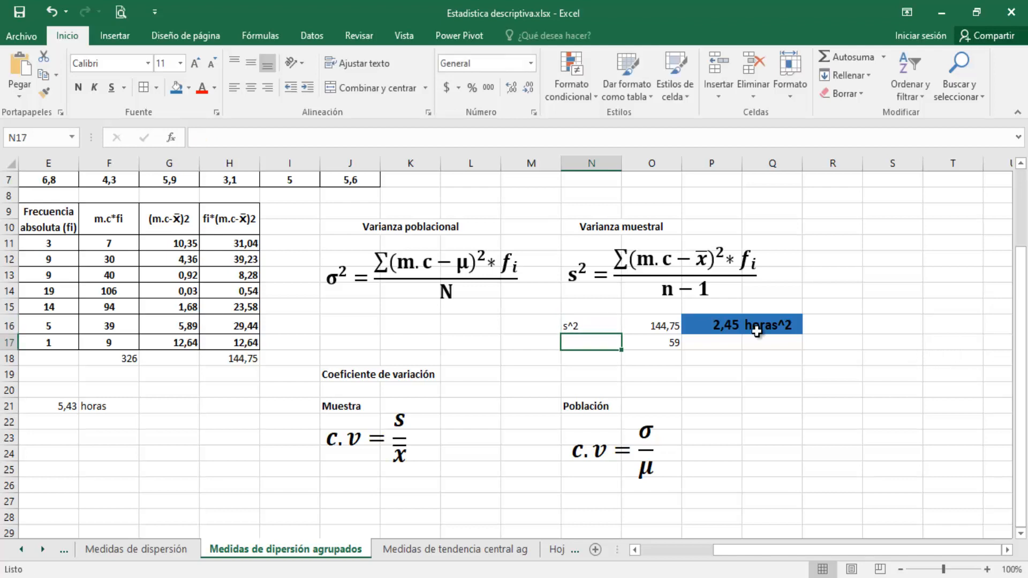
# Label the standard deviation calculation by entering a capital S in S16
pyautogui.click(877, 330)
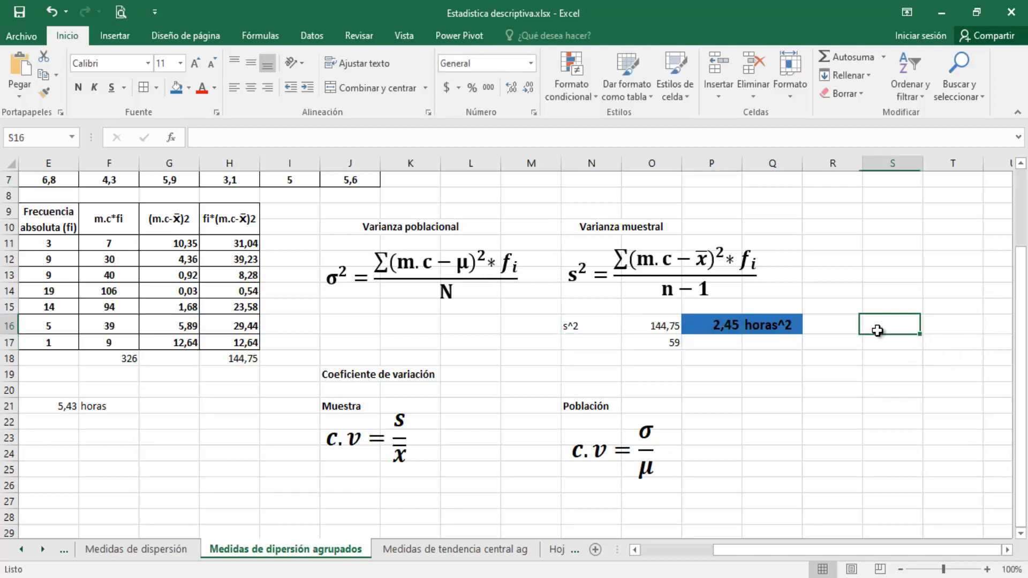
pyautogui.write('s')
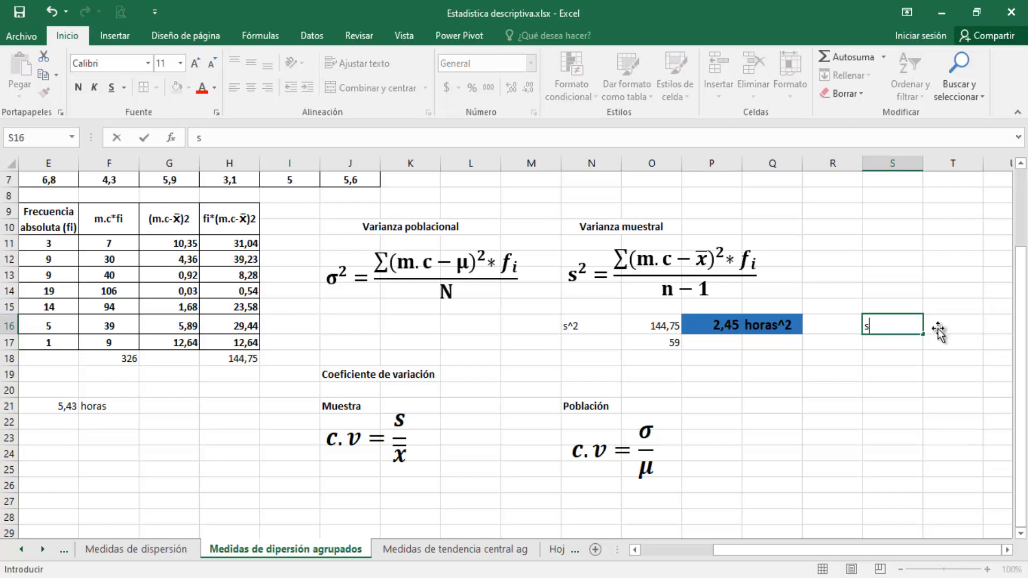
pyautogui.click(961, 328)
pyautogui.click(908, 324)
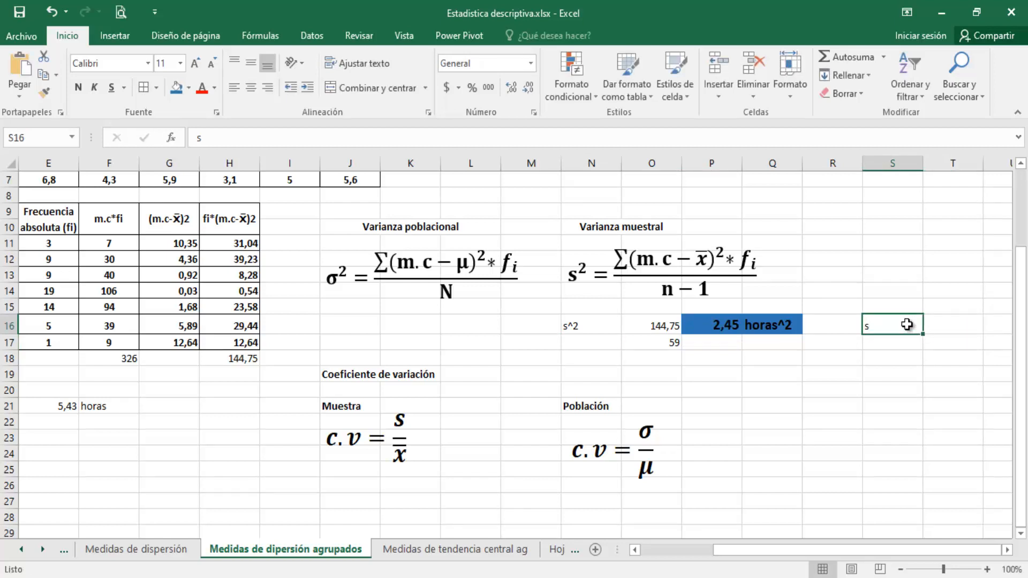
pyautogui.write('S')
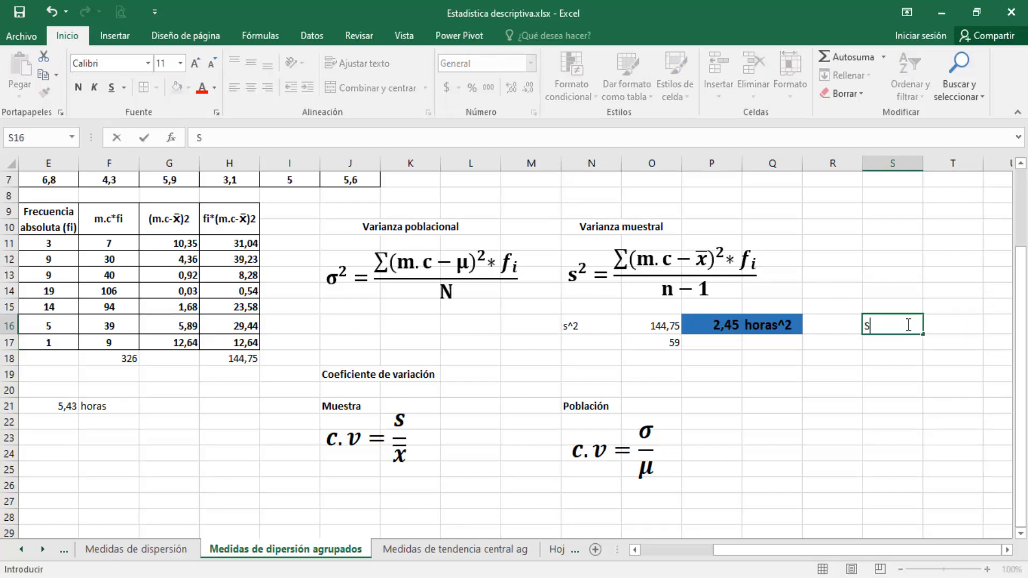
# Calculate the sample standard deviation in T16 with the formula +RAIZ(P16)
pyautogui.click(944, 321)
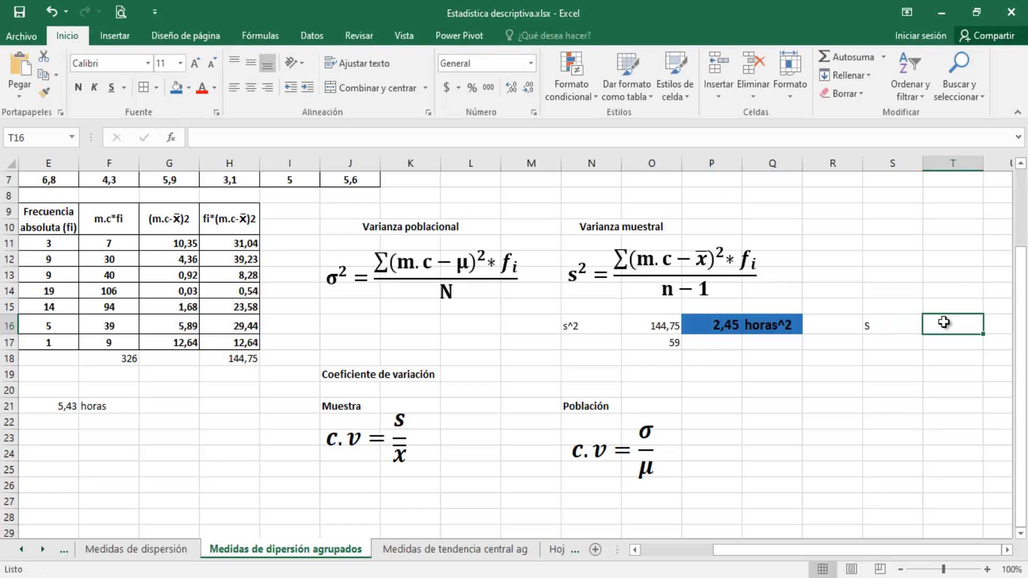
pyautogui.write('+ra')
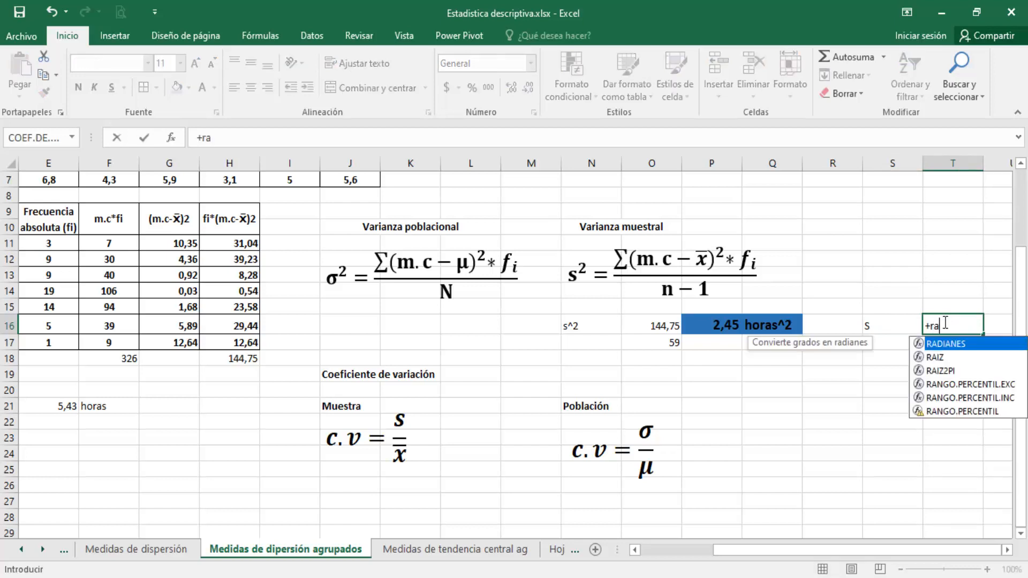
pyautogui.write('iz')
pyautogui.press('Tab')
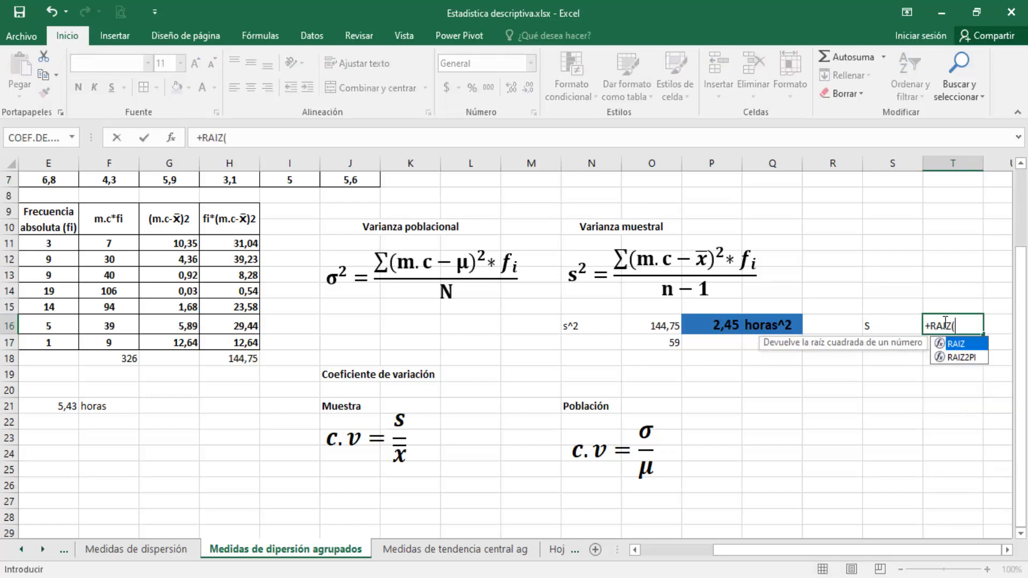
pyautogui.click(727, 325)
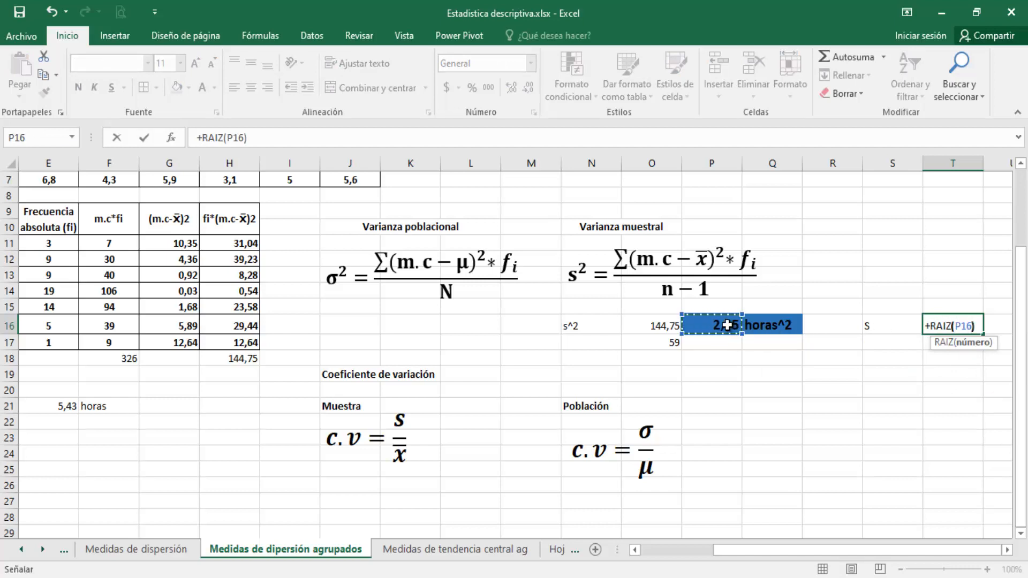
pyautogui.write(')')
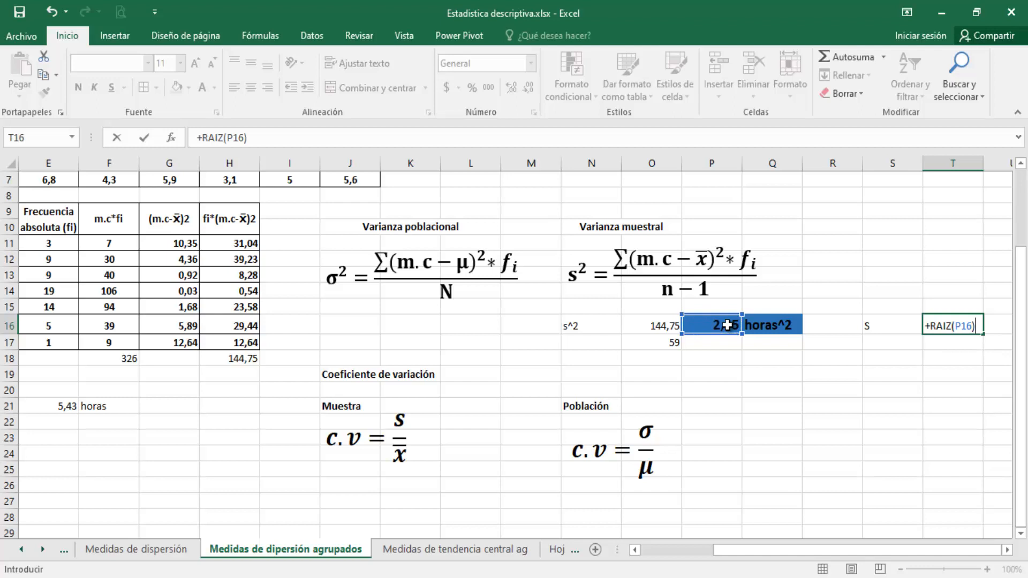
pyautogui.press('Return')
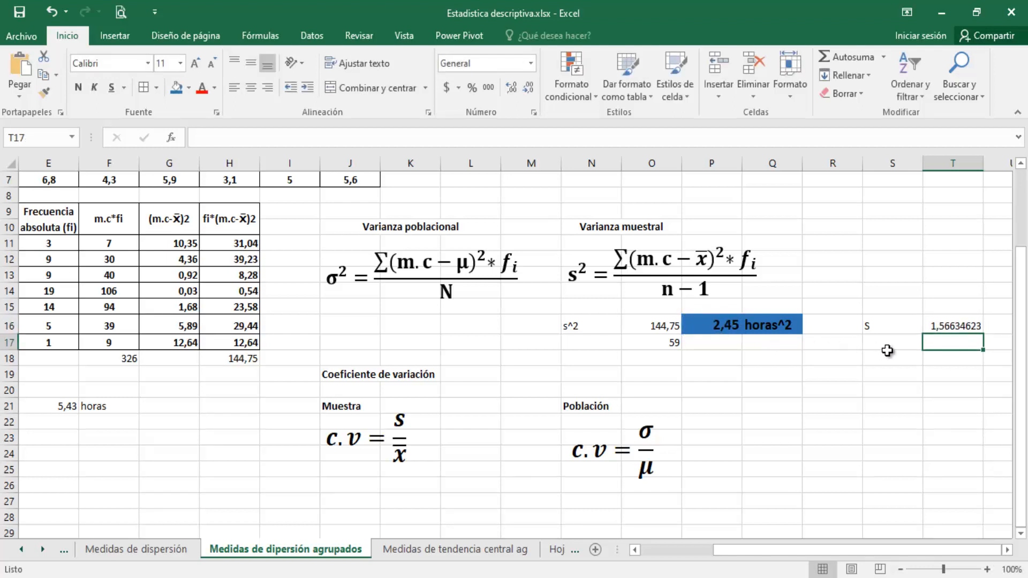
# Display the standard deviation in T16 with two decimals
pyautogui.click(938, 326)
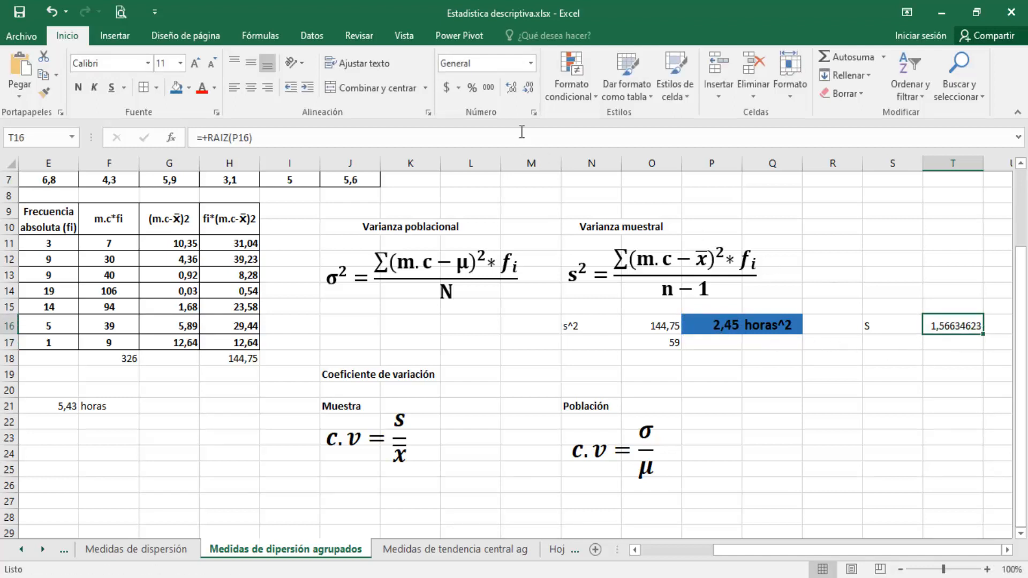
pyautogui.click(526, 90)
pyautogui.click(526, 90)
pyautogui.click(525, 90)
pyautogui.click(525, 90)
pyautogui.click(525, 90)
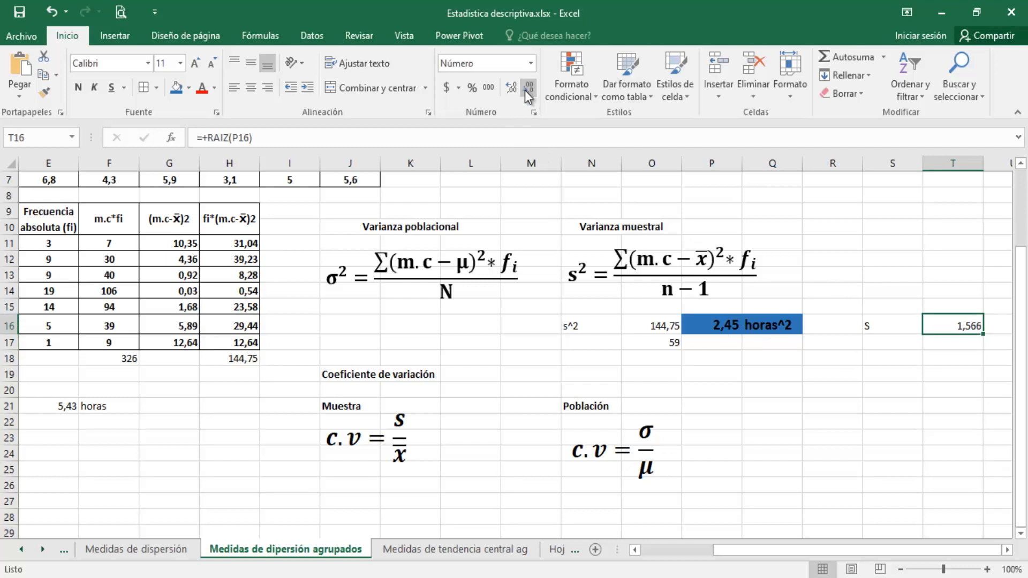
pyautogui.click(526, 90)
# Enter the unit horas in U16 beside the standard deviation
pyautogui.click(921, 390)
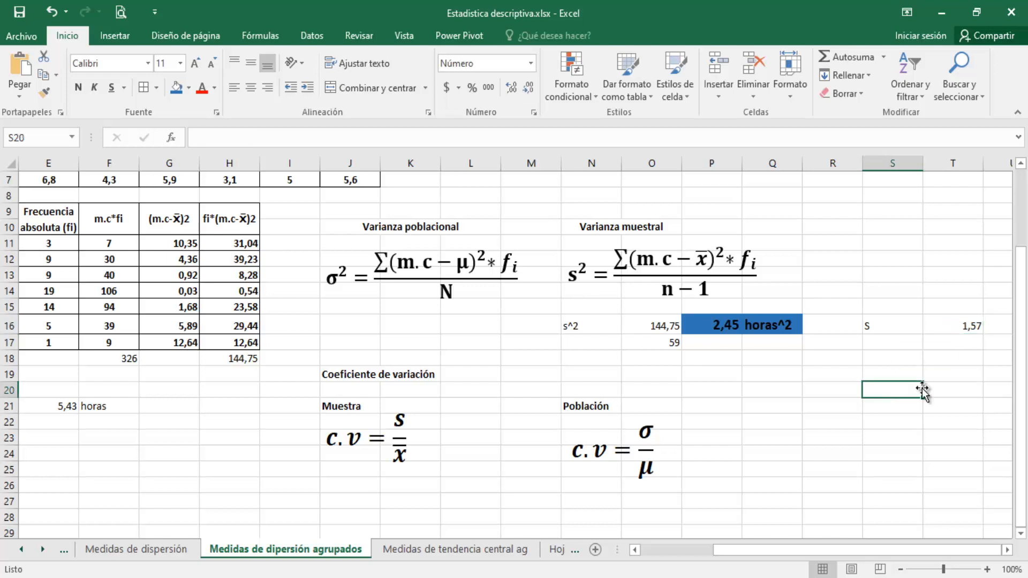
pyautogui.press('Up')
pyautogui.press('Up')
pyautogui.press('Up')
pyautogui.press('Up')
pyautogui.press('Right')
pyautogui.press('Right')
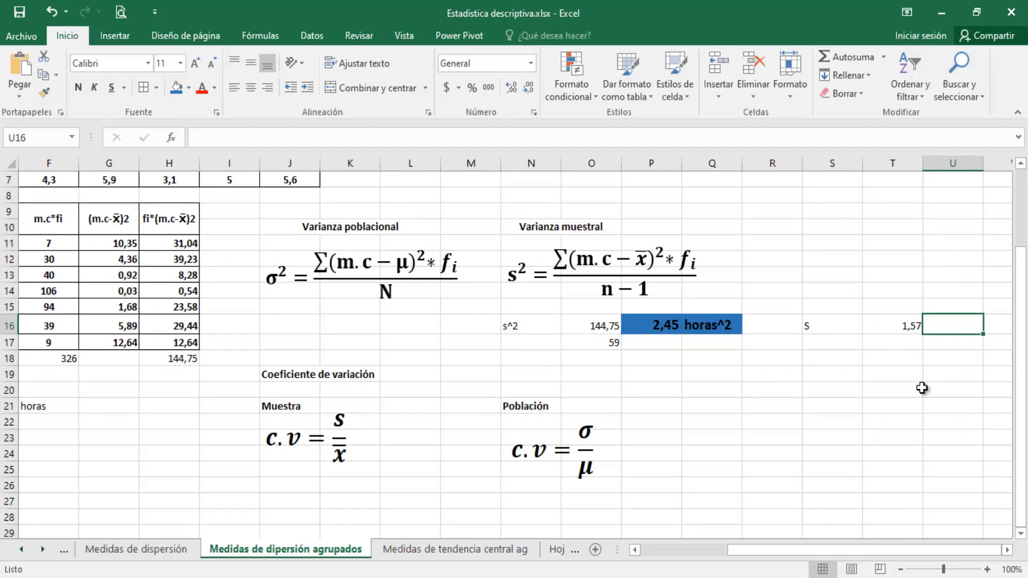
pyautogui.write('horas7')
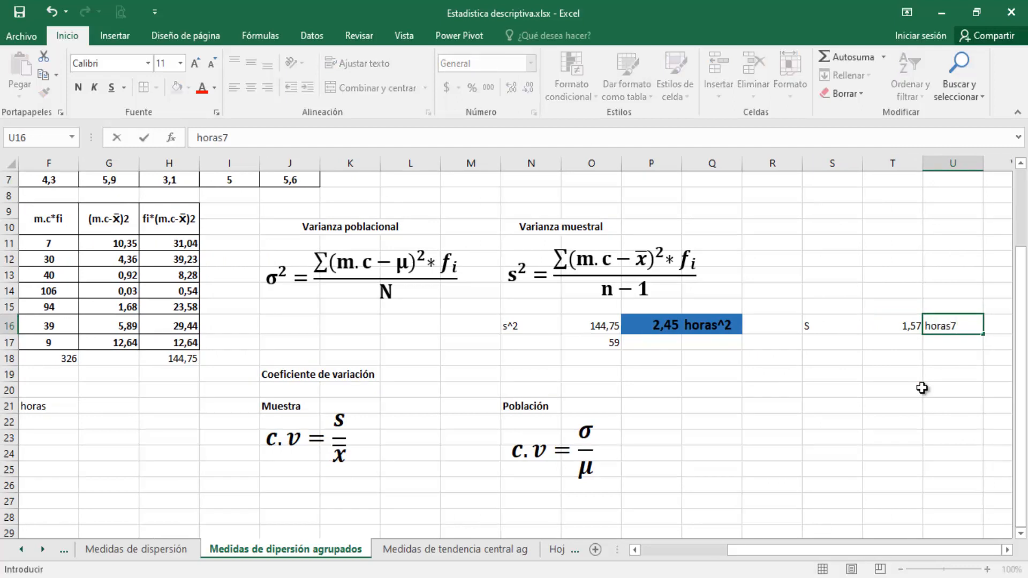
pyautogui.press('BackSpace')
pyautogui.press('Return')
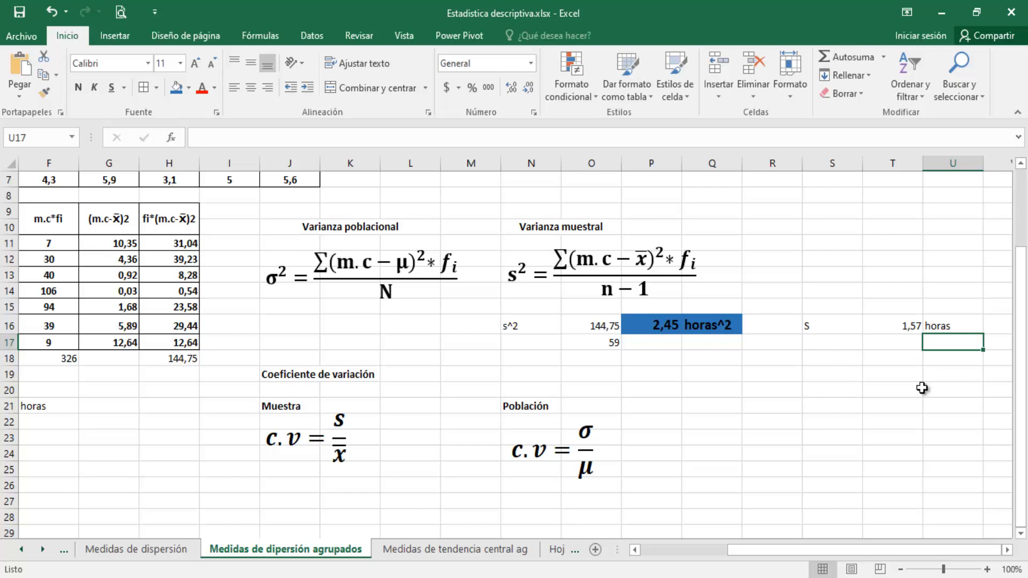
# Check the variance in R20 by multiplying the standard deviation by itself with +T16*T16
pyautogui.press('Up')
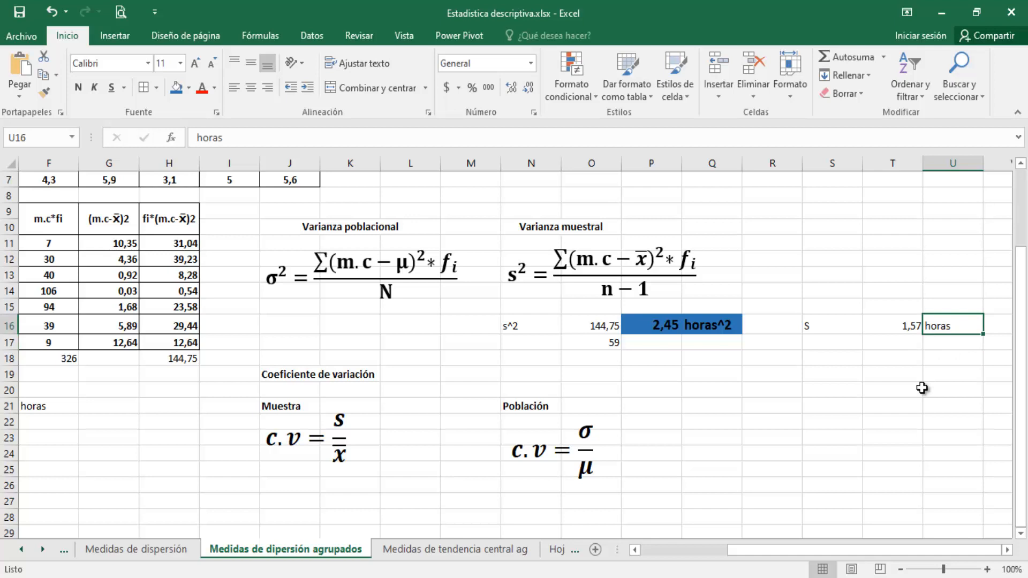
pyautogui.press('Left')
pyautogui.press('Left')
pyautogui.press('Down')
pyautogui.press('Down')
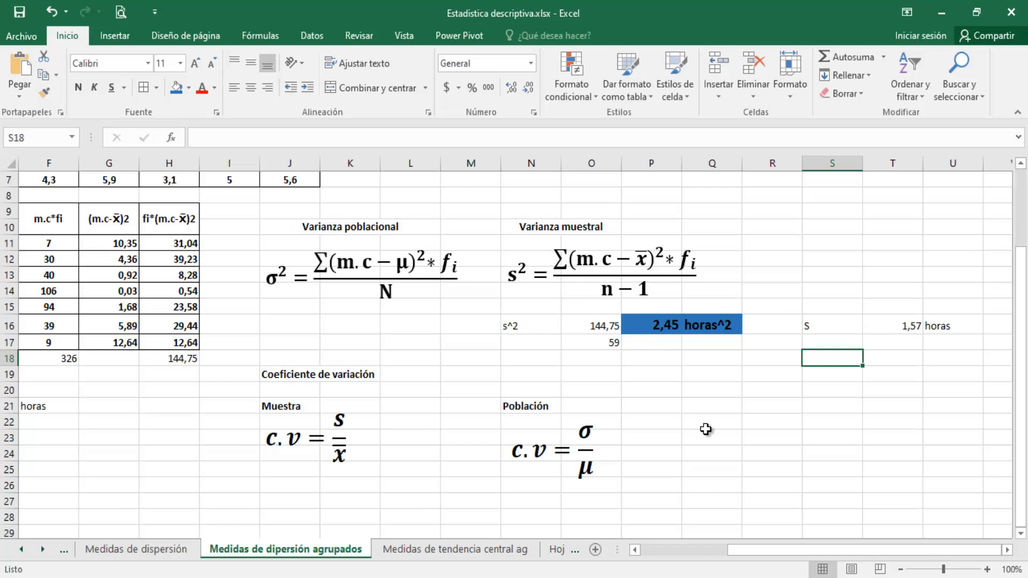
pyautogui.click(780, 390)
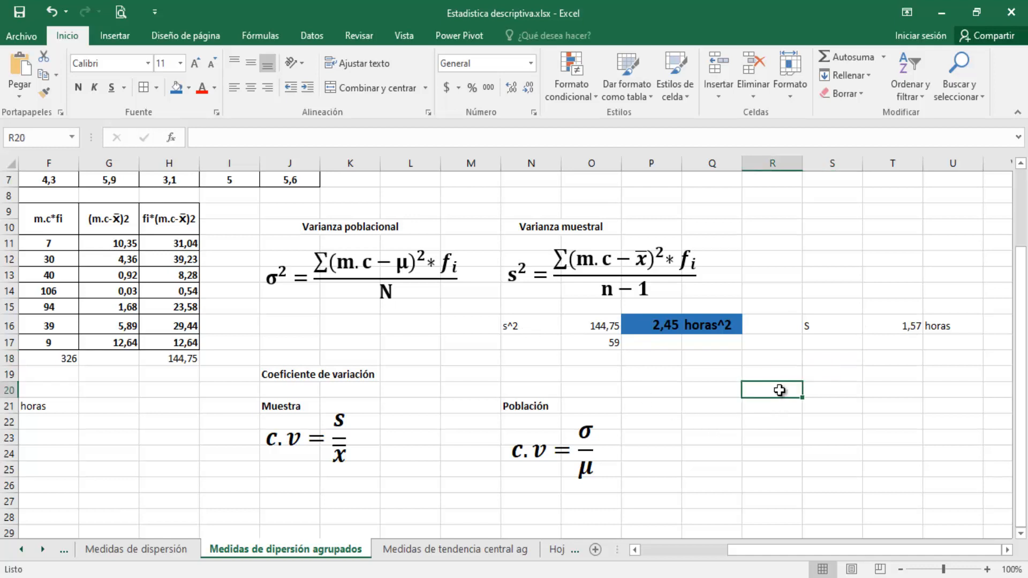
pyautogui.write('+')
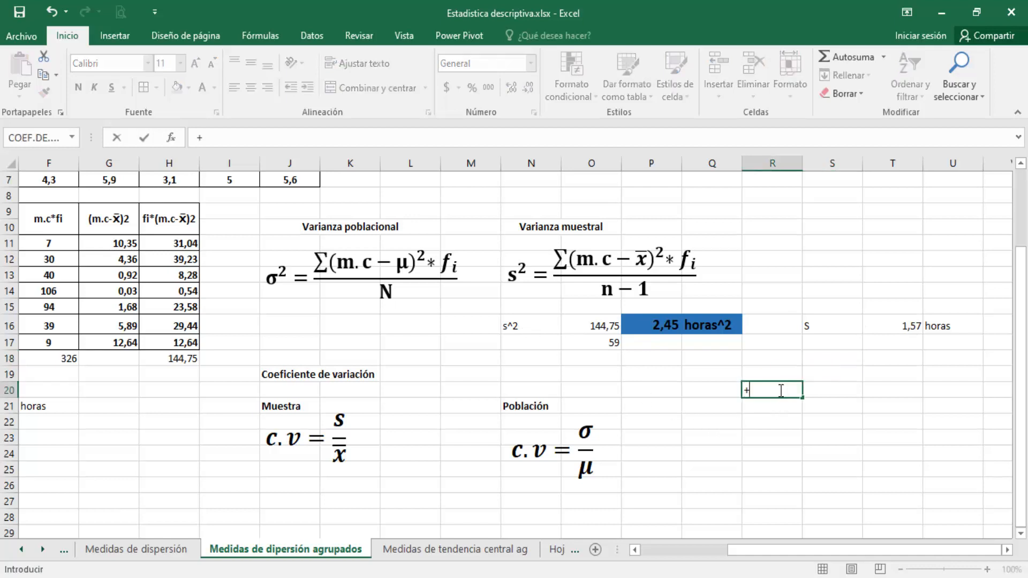
pyautogui.click(892, 329)
pyautogui.write('*')
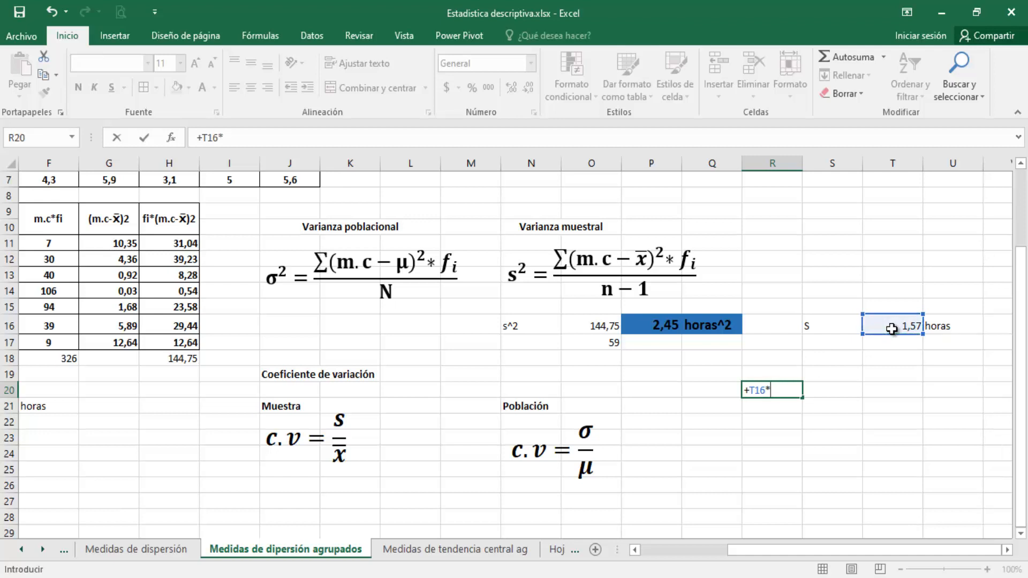
pyautogui.click(891, 329)
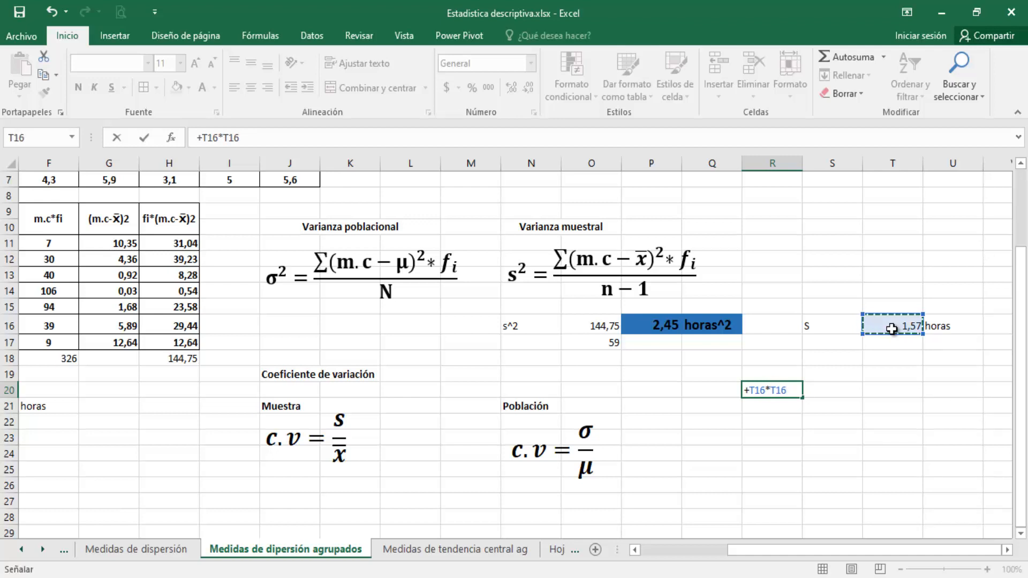
pyautogui.press('Return')
# Square the standard deviation in R21 with the function +POTENCIA(T16;2)
pyautogui.write('+pote')
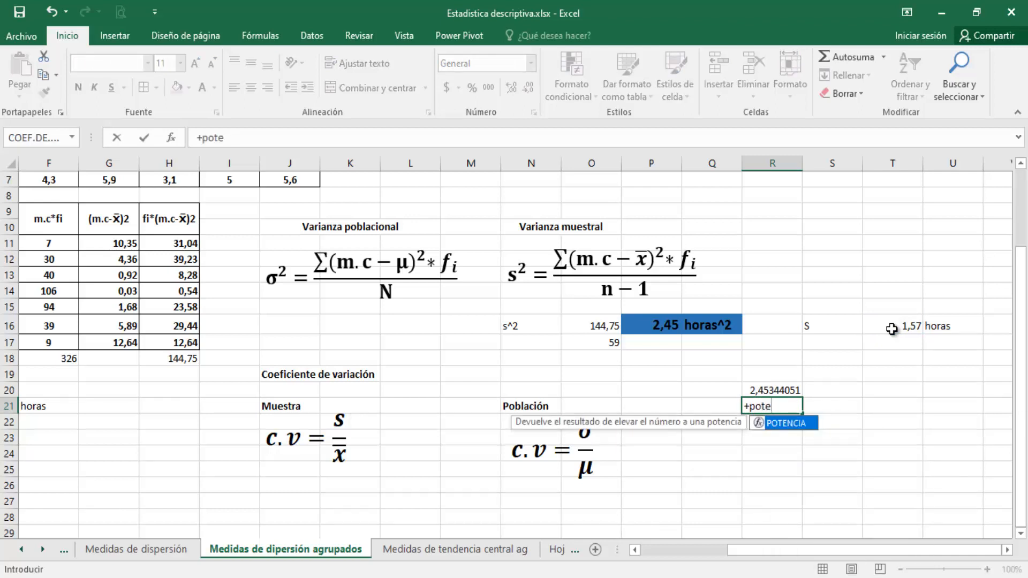
pyautogui.press('Tab')
pyautogui.click(893, 328)
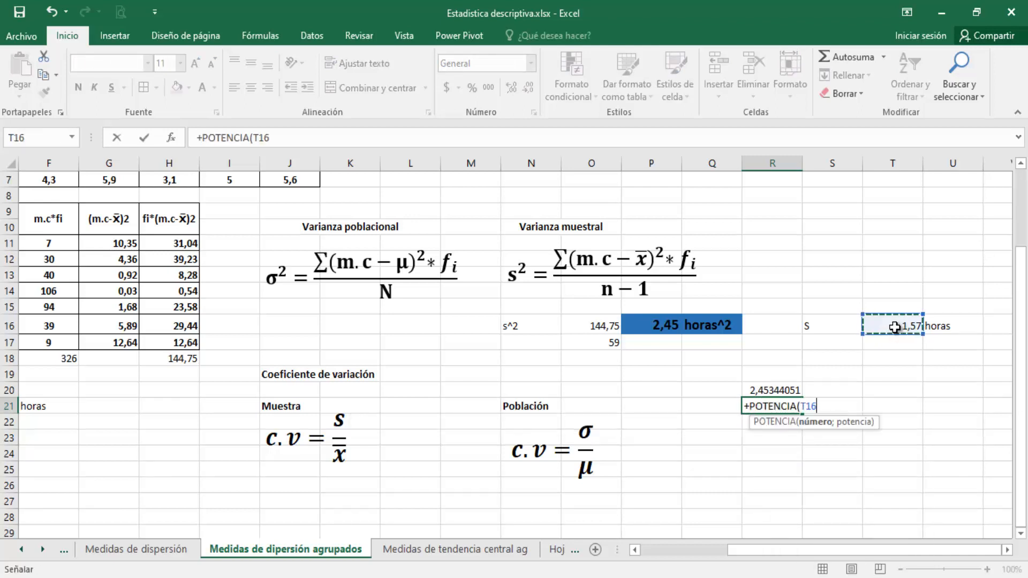
pyautogui.write(';')
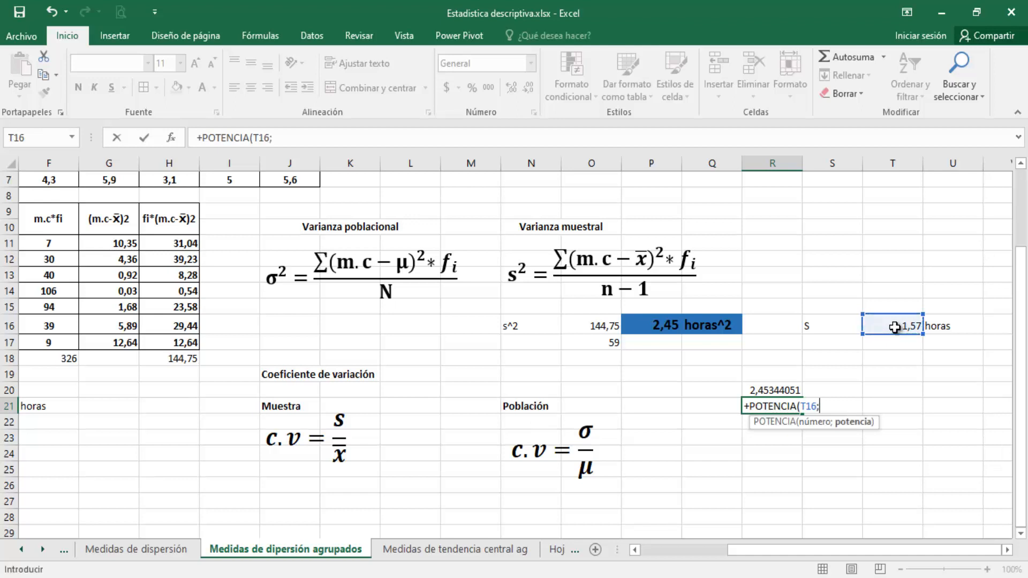
pyautogui.write('2)')
pyautogui.press('Return')
# Square the standard deviation in R22 using the exponent operator, +T16^2
pyautogui.write('+')
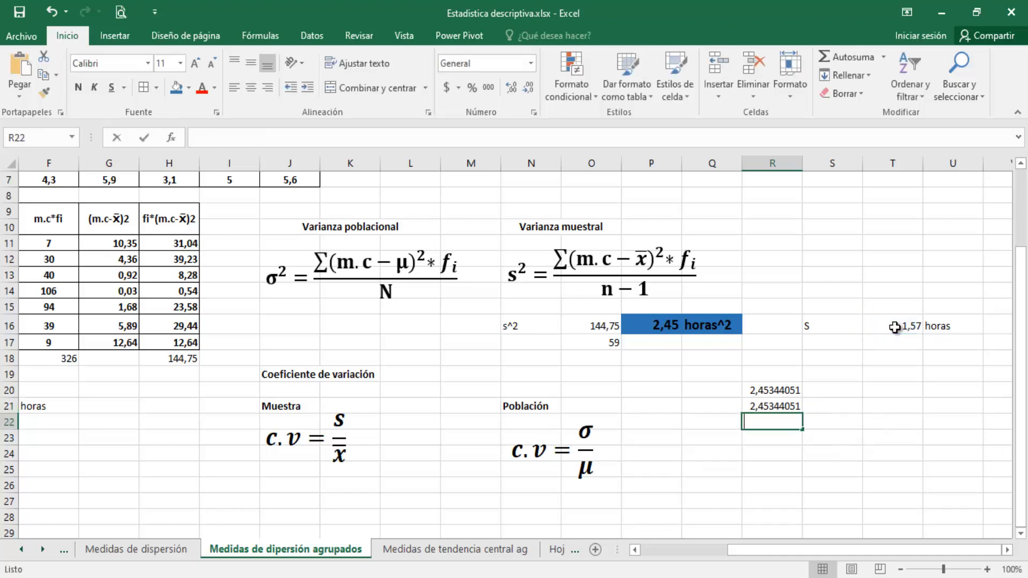
pyautogui.click(895, 328)
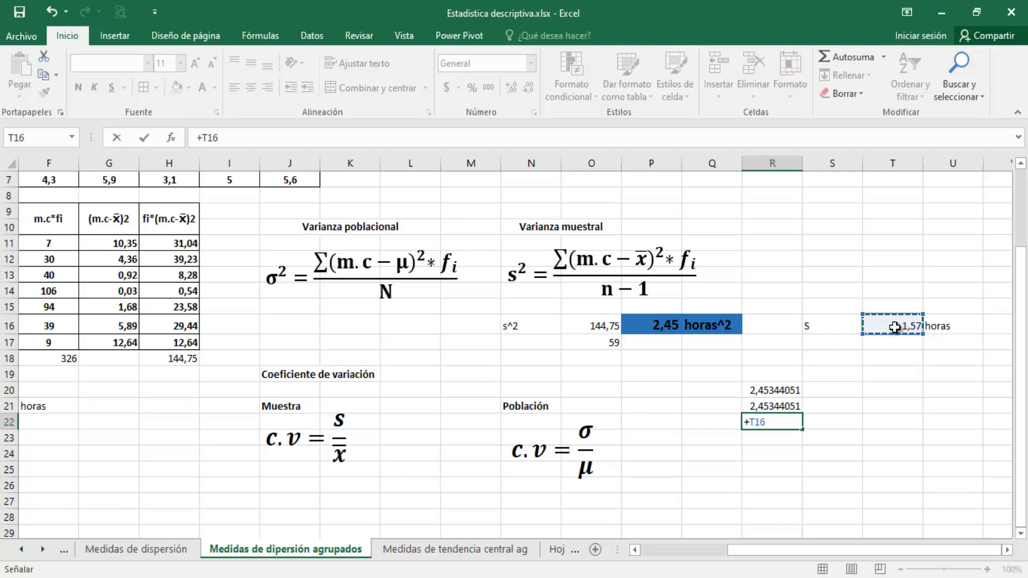
pyautogui.write('^2')
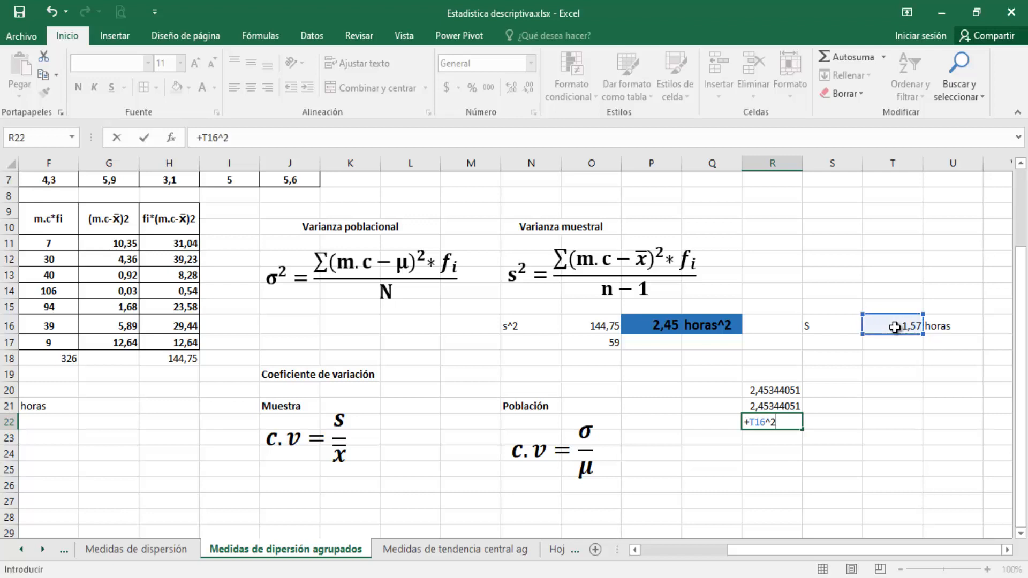
pyautogui.press('Return')
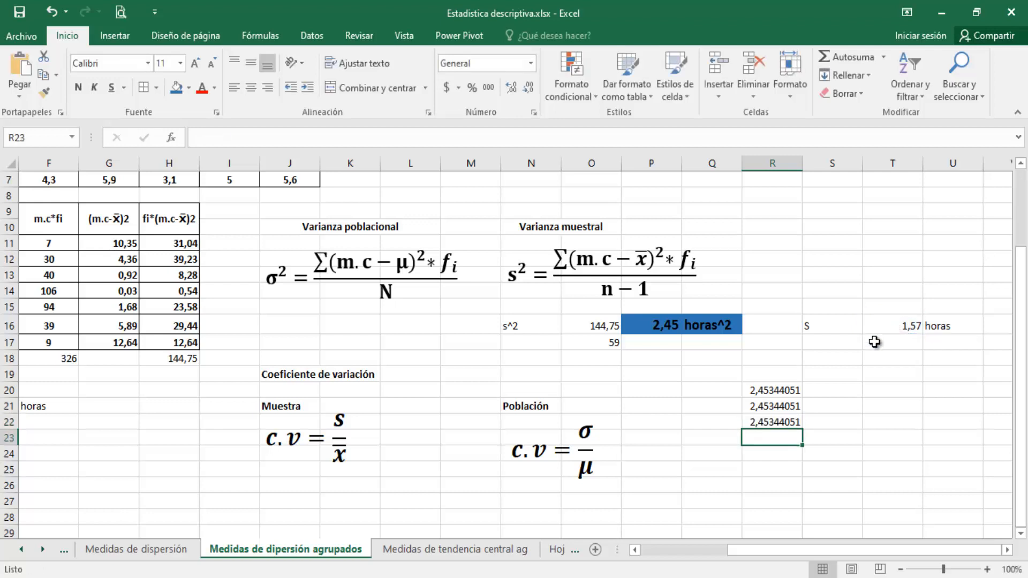
# Display the three check results in R20:R22 with two decimals, and clear their contents
pyautogui.moveTo(786, 390); pyautogui.dragTo(789, 423)
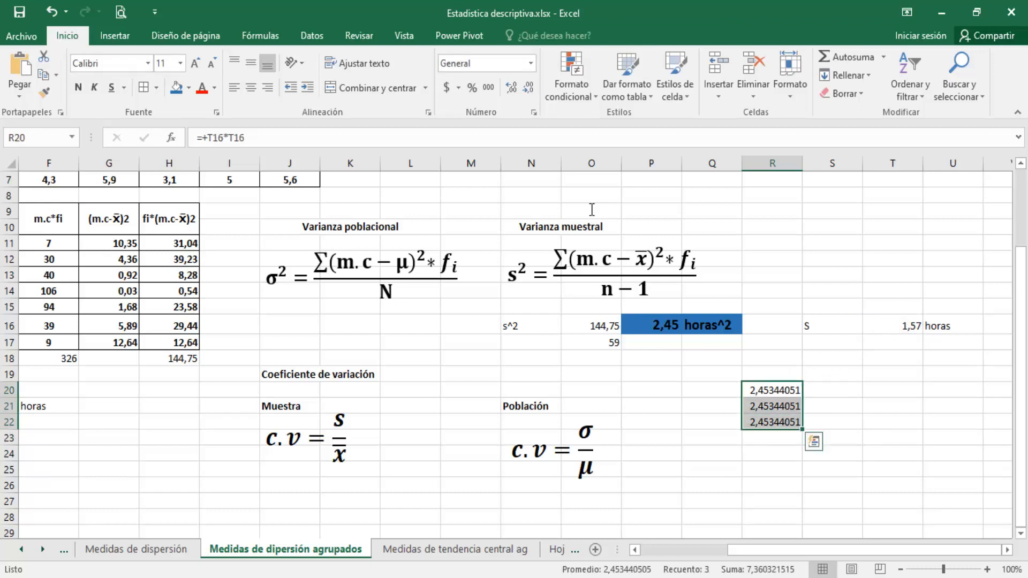
pyautogui.click(530, 95)
pyautogui.click(530, 94)
pyautogui.click(530, 93)
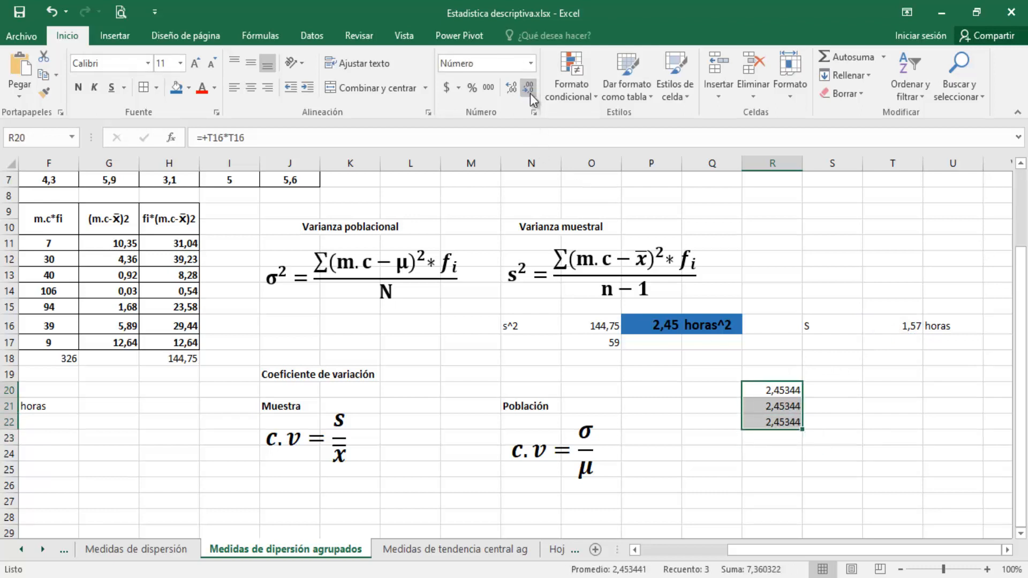
pyautogui.click(531, 94)
pyautogui.click(530, 91)
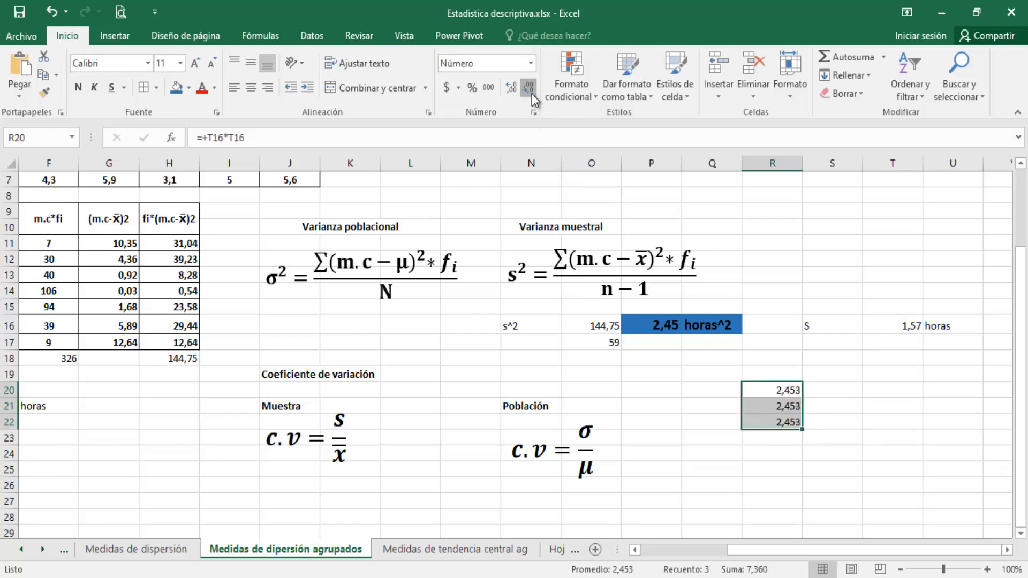
pyautogui.click(532, 94)
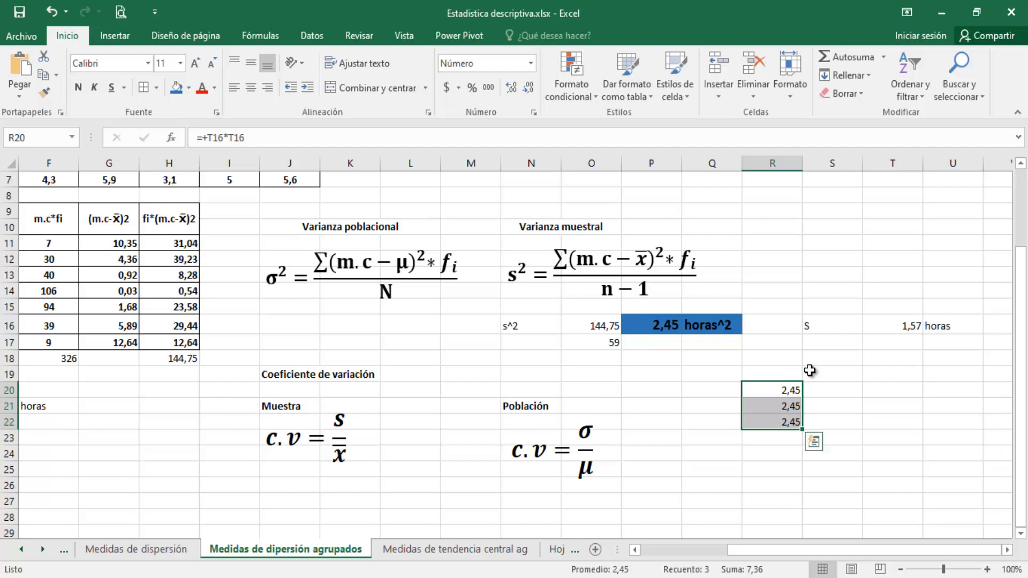
pyautogui.press('Delete')
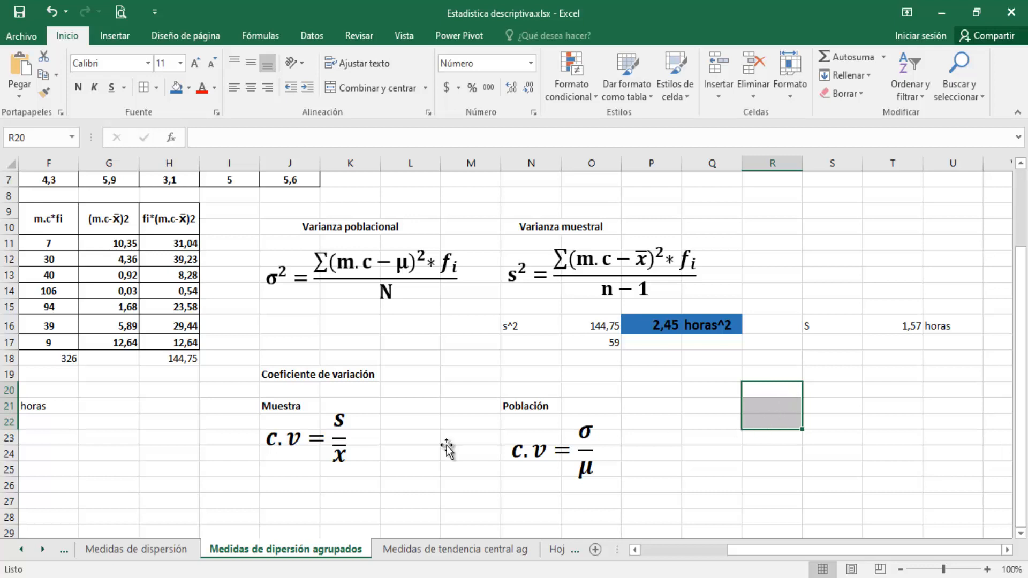
# Enter an equals sign in J27 and calculate the sample coefficient of variation in K27 with the formula +T16/E21
pyautogui.click(290, 503)
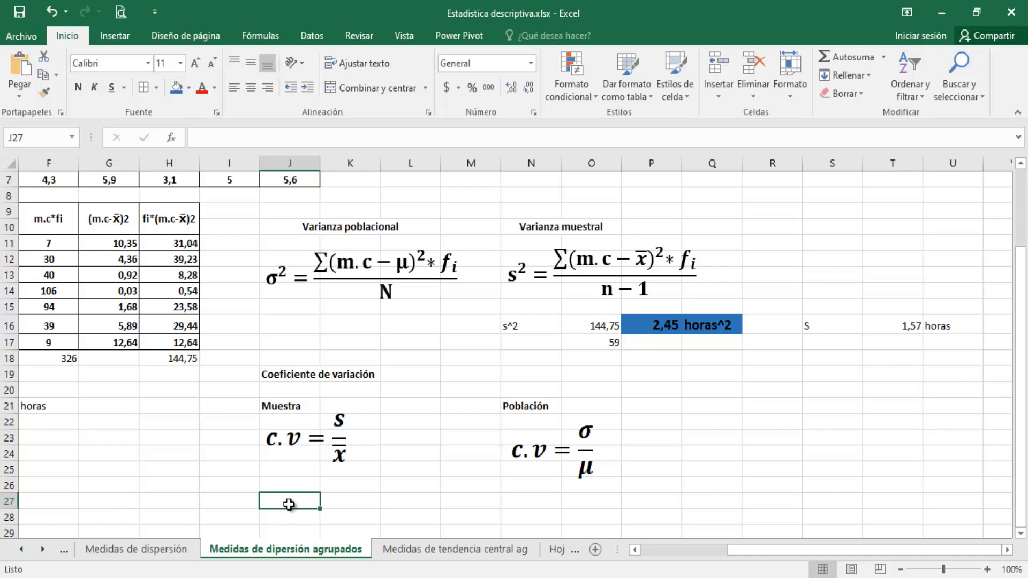
pyautogui.write('=')
pyautogui.press('Tab')
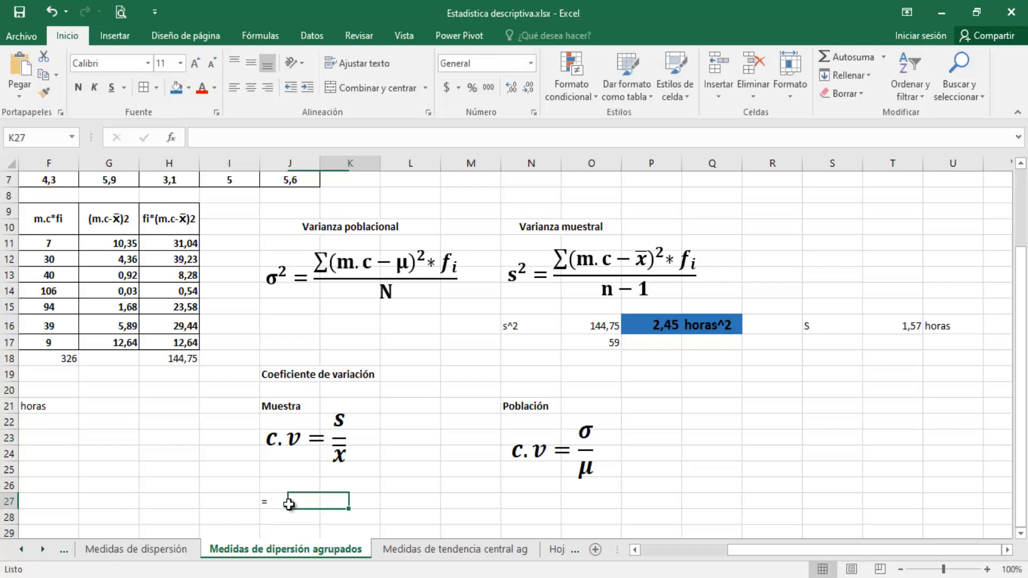
pyautogui.write('+')
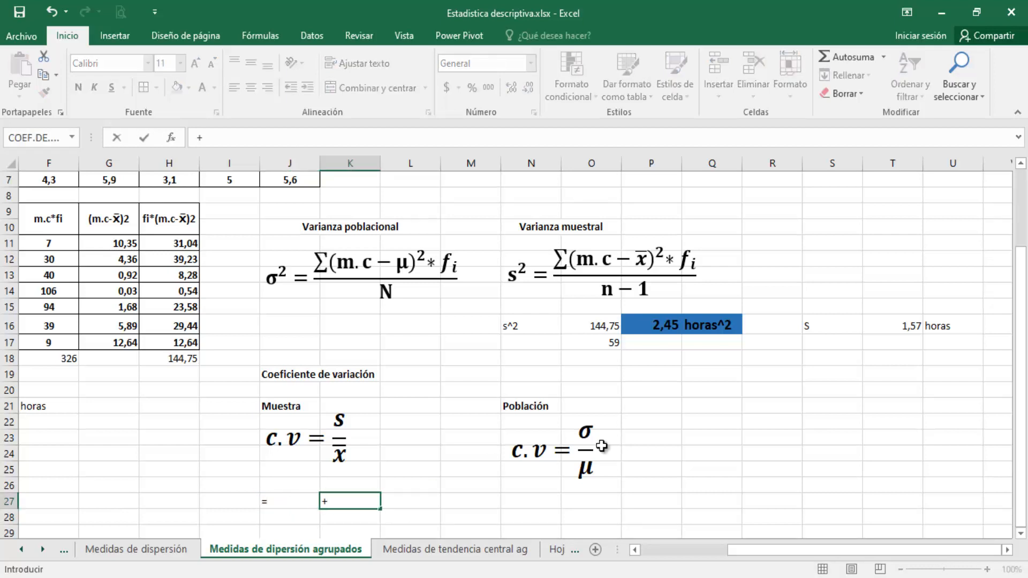
pyautogui.click(909, 325)
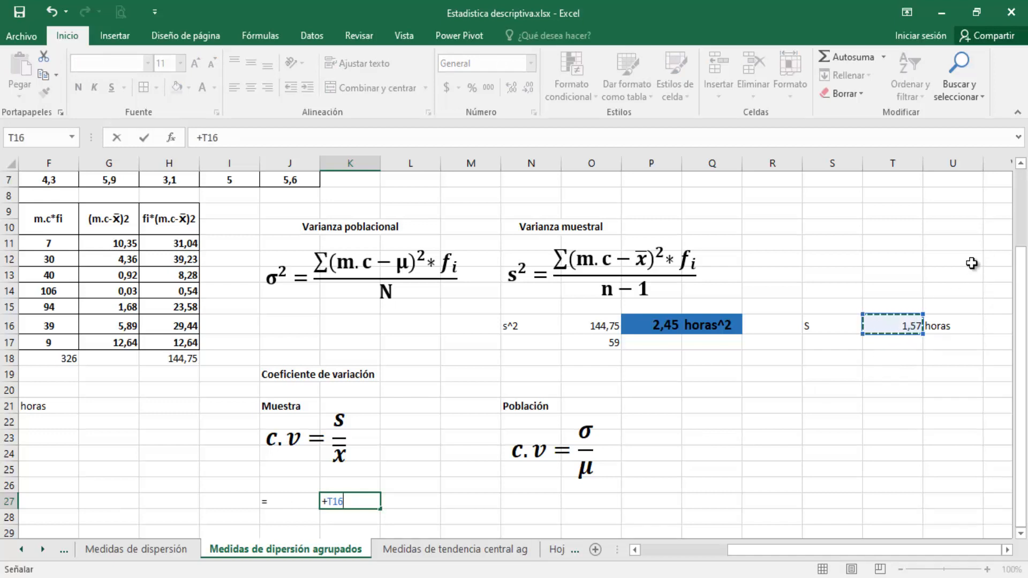
pyautogui.write('/')
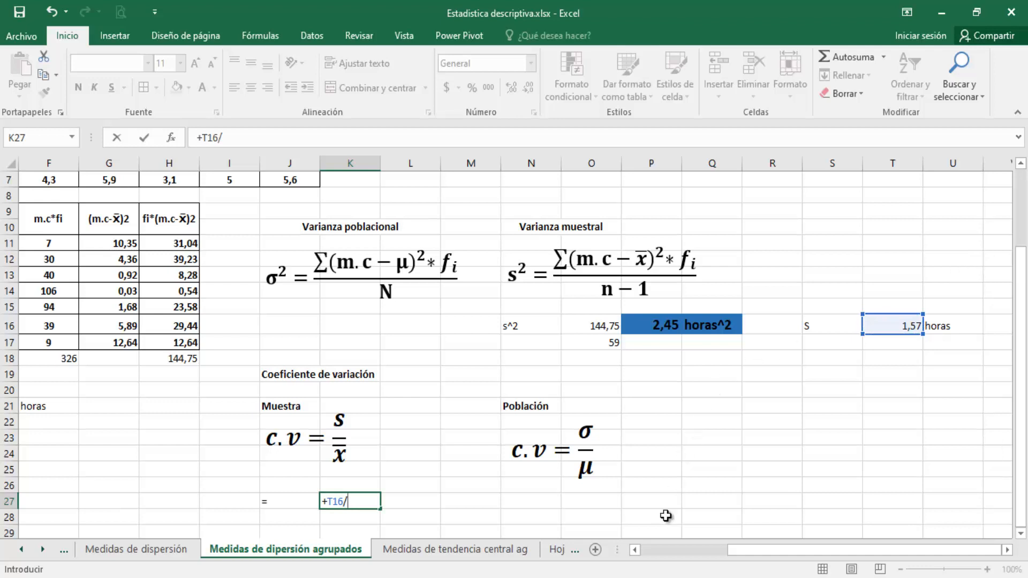
pyautogui.moveTo(759, 551); pyautogui.dragTo(655, 557)
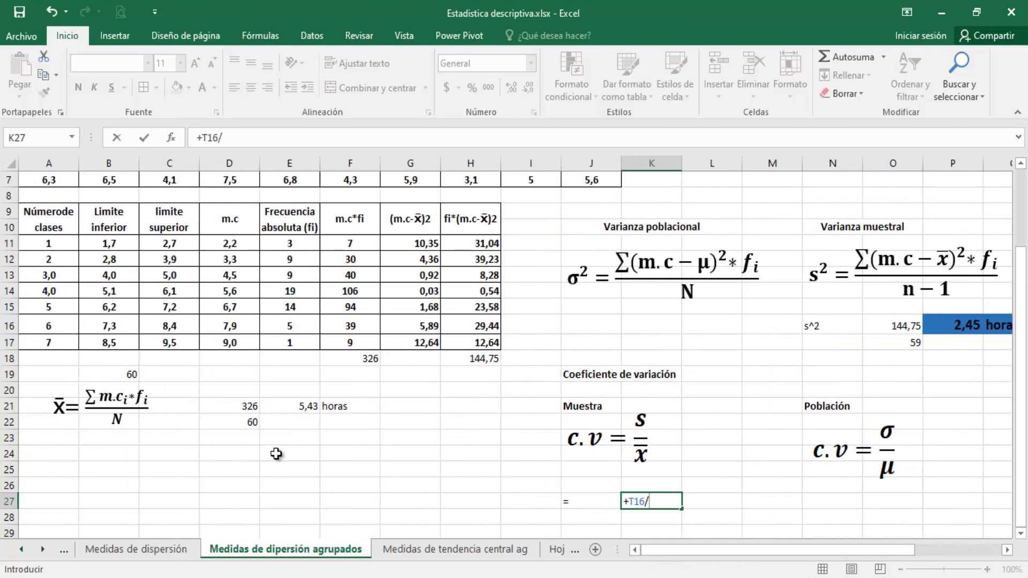
pyautogui.click(307, 411)
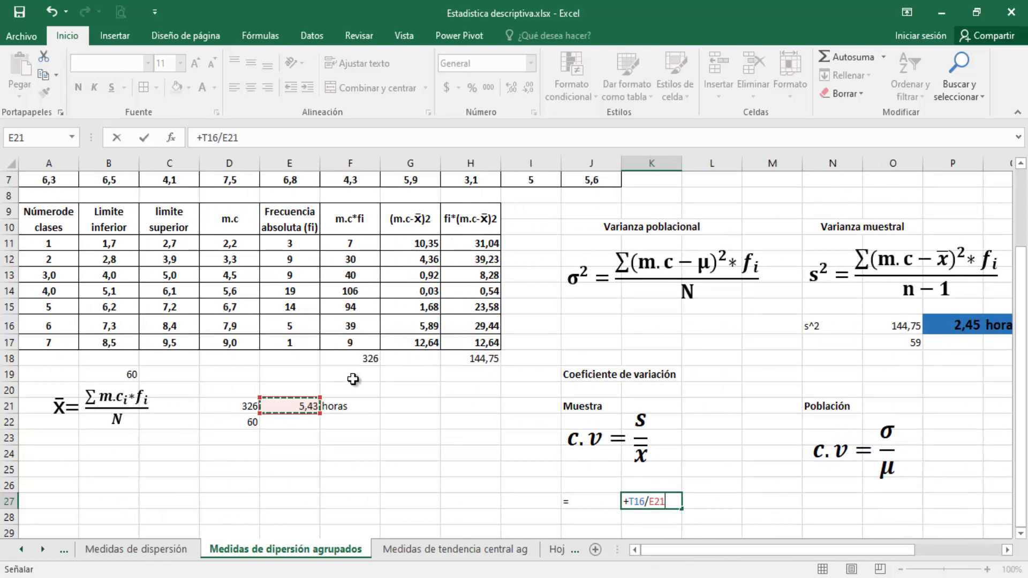
pyautogui.press('Return')
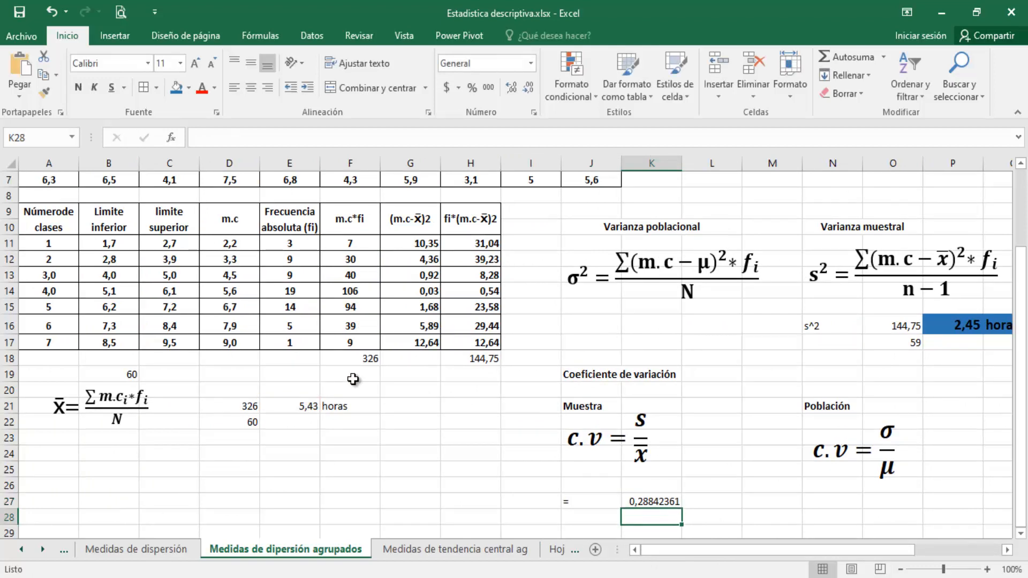
# Format the coefficient of variation in K27 as a percentage with two decimals
pyautogui.press('Up')
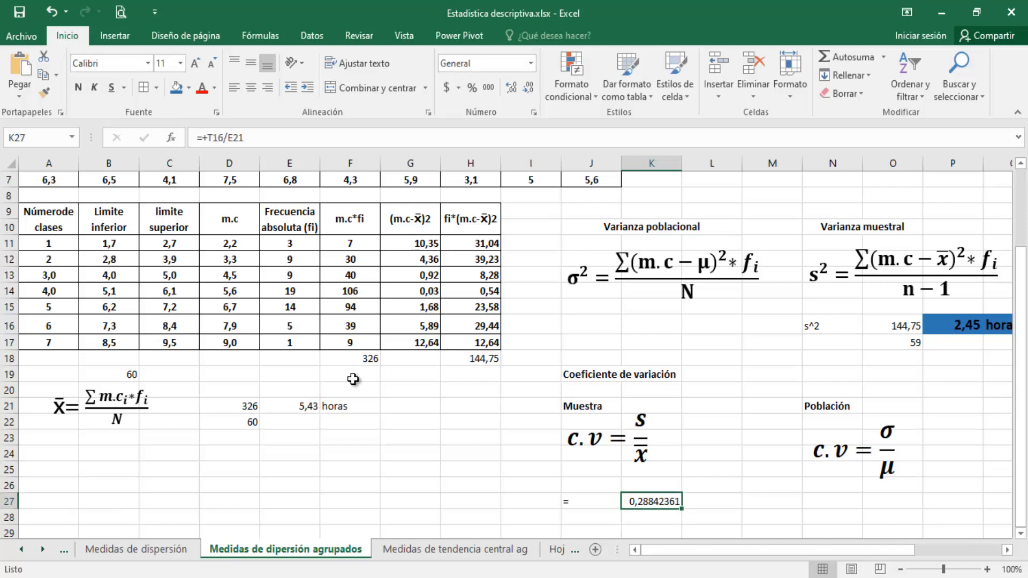
pyautogui.press('Right')
pyautogui.click(473, 90)
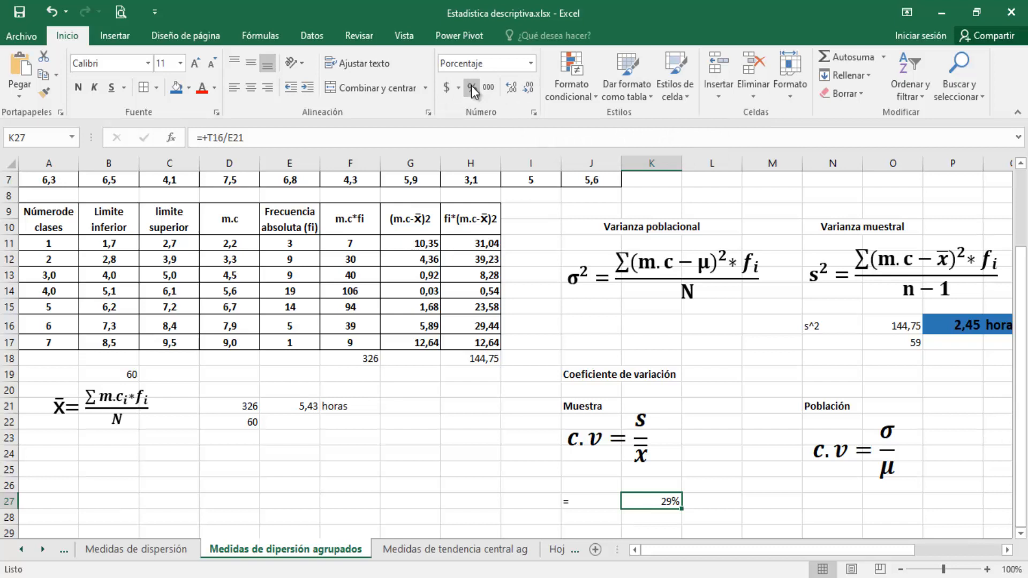
pyautogui.click(510, 89)
pyautogui.click(510, 89)
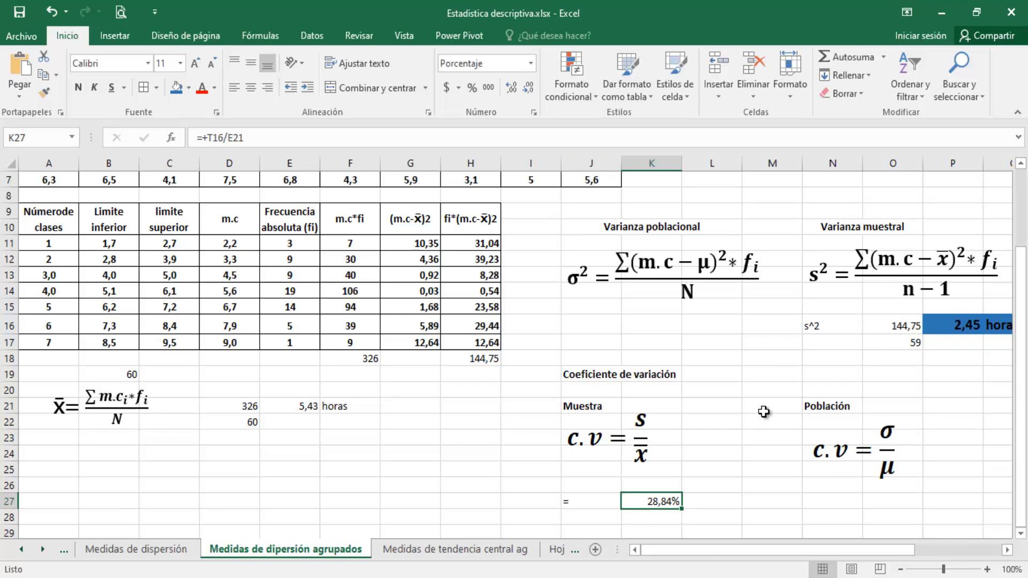
pyautogui.moveTo(1024, 352)
pyautogui.mouseDown()
pyautogui.moveTo(1024, 317)
pyautogui.moveTo(1023, 335)
pyautogui.mouseUp()
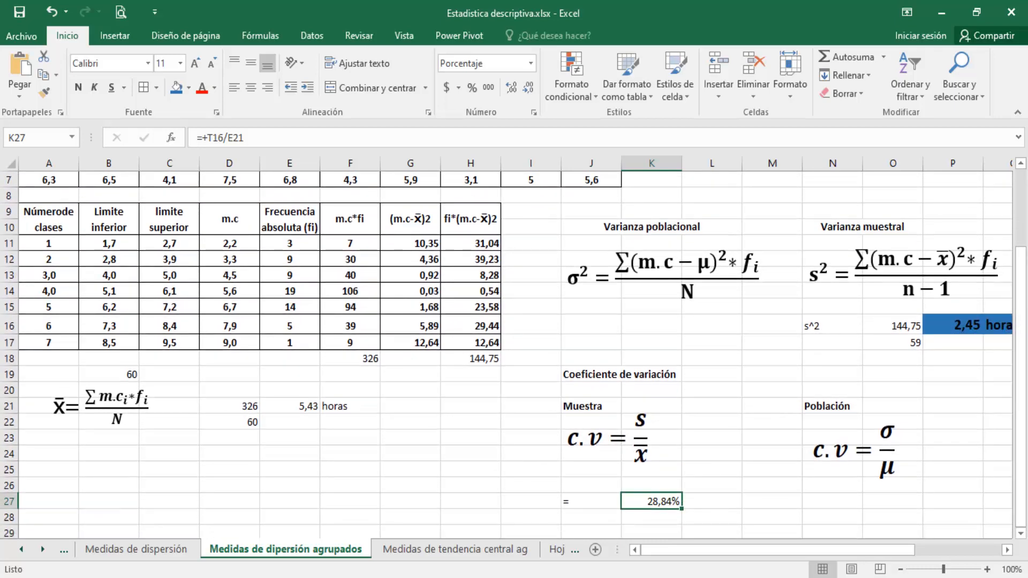